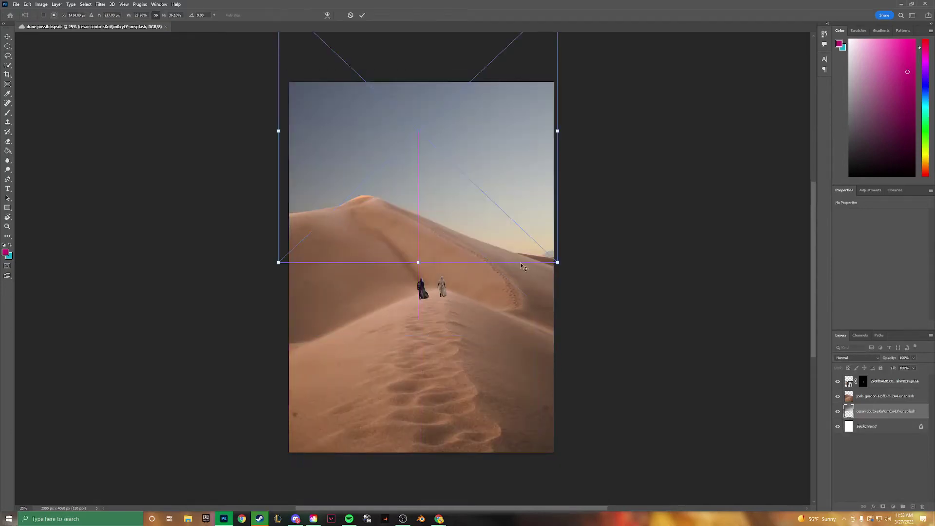
Shift the duplicated dune photo to the right over the original image
drag(490, 219, 678, 323)
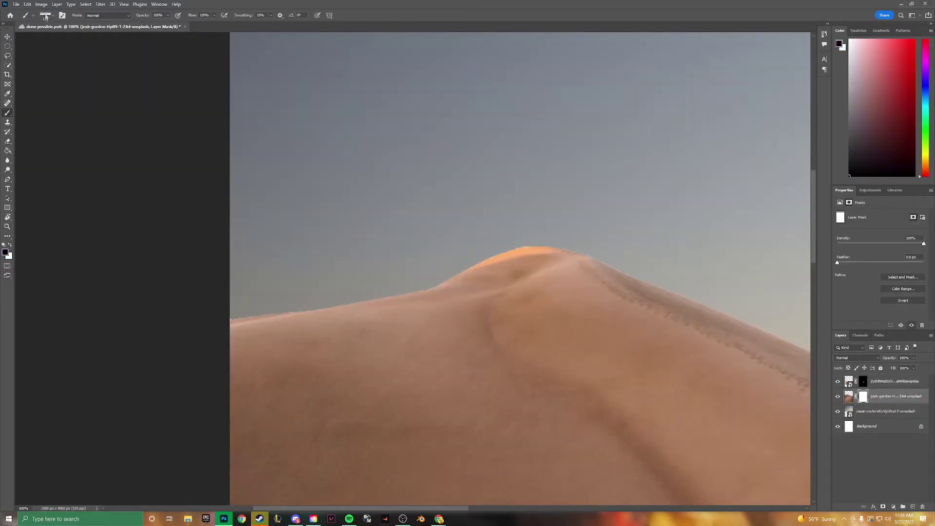
Choose a soft round brush and zoom in on the dune crest
click(45, 16)
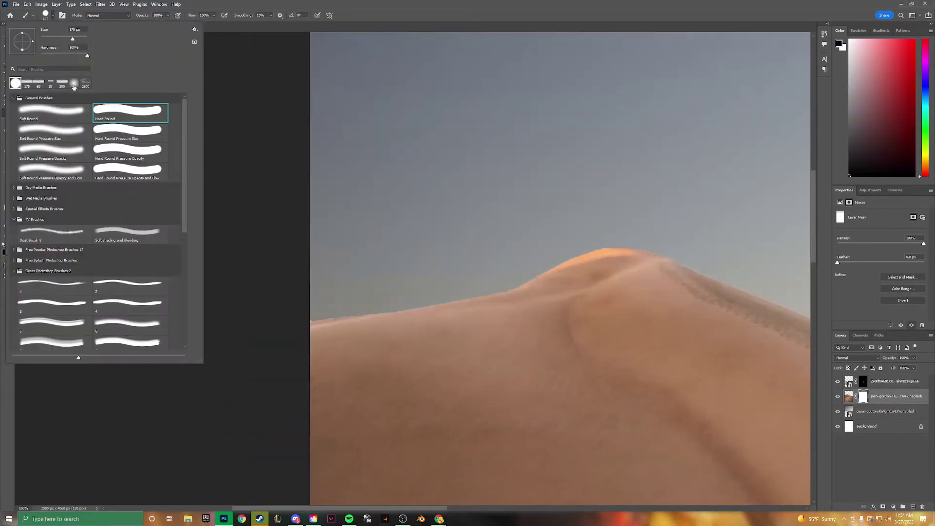
scroll(271, 313, up, 1)
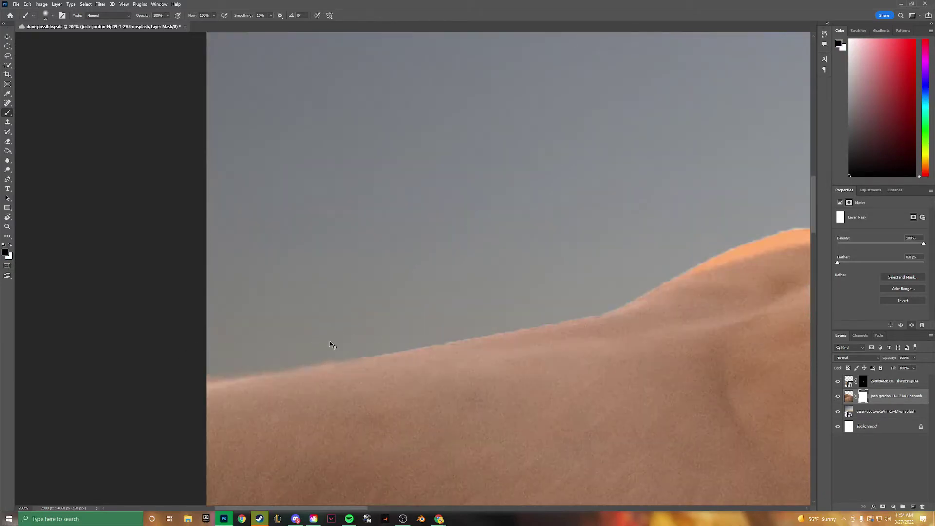
scroll(330, 345, up, 1)
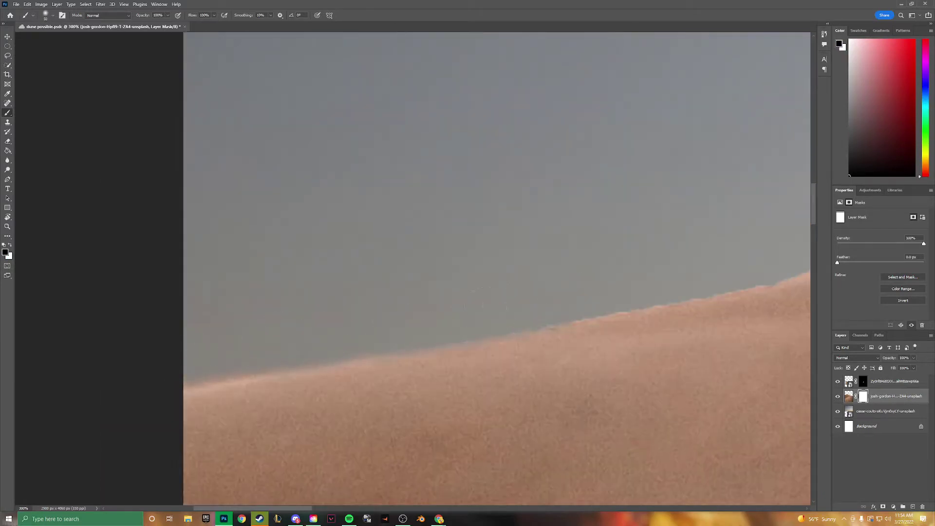
drag(629, 278, 428, 310)
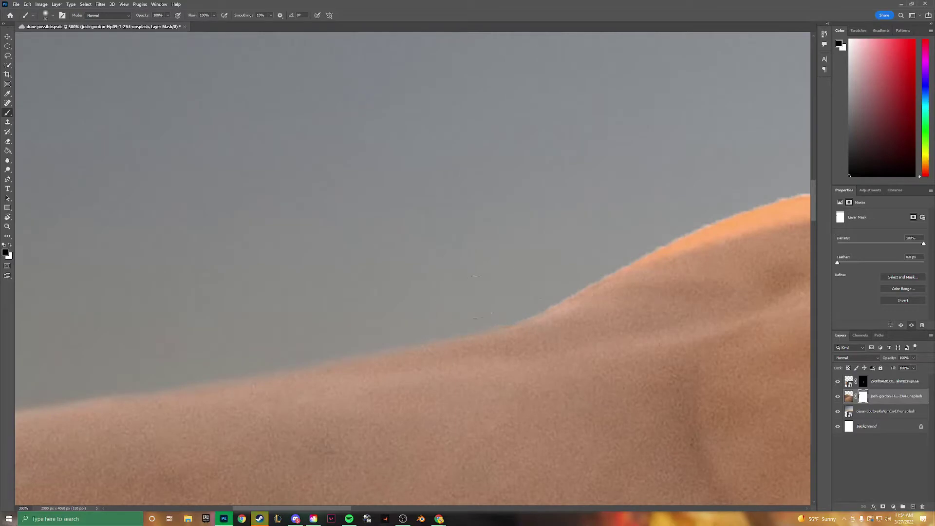
scroll(155, 378, up, 1)
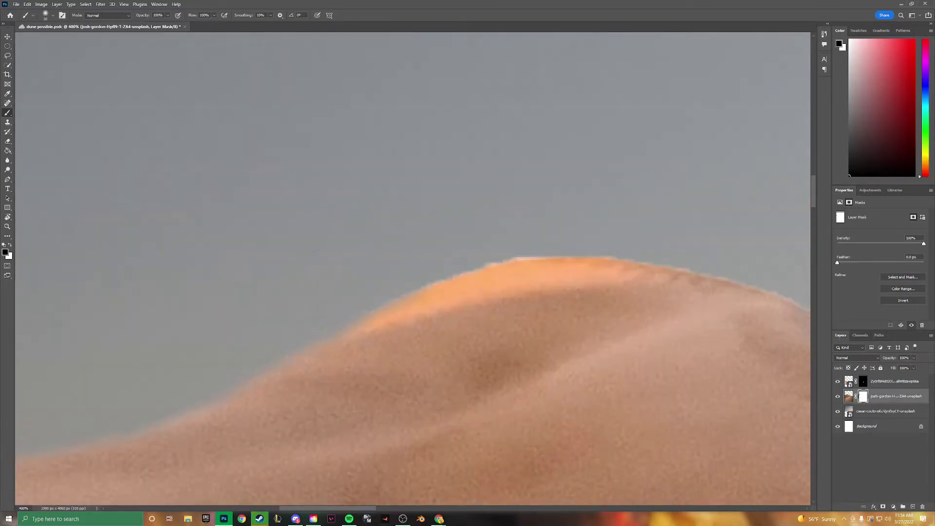
Paint black on the mask to soften the hard fringe along the dune crest
drag(438, 285, 550, 258)
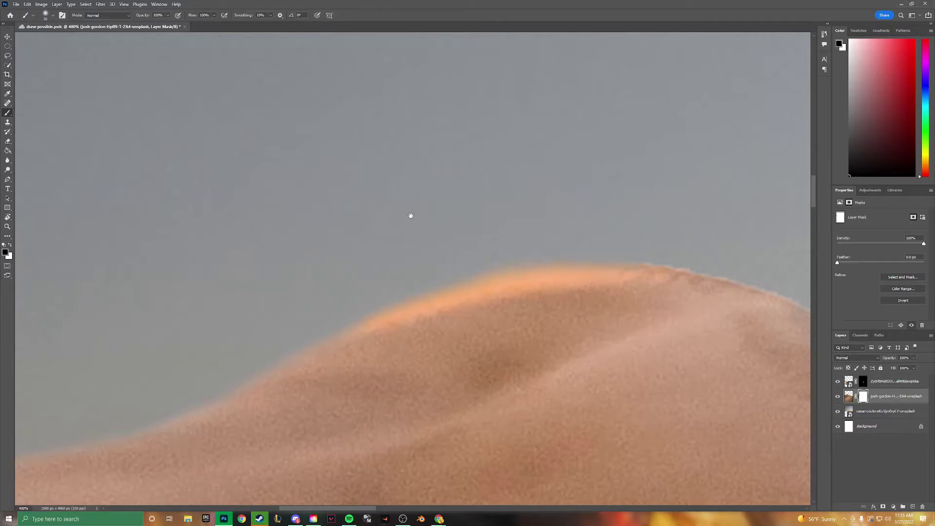
drag(411, 215, 121, 191)
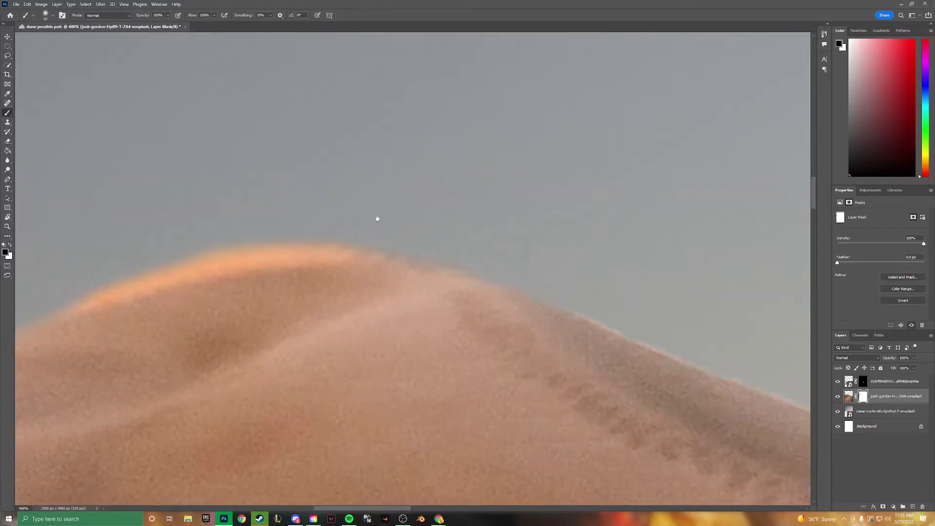
drag(377, 218, 134, 170)
drag(629, 321, 392, 236)
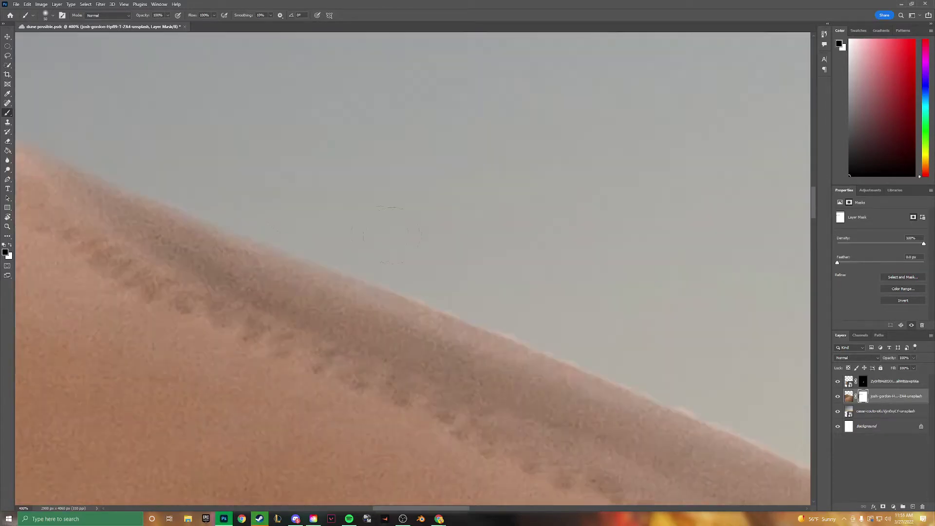
drag(487, 294, 254, 237)
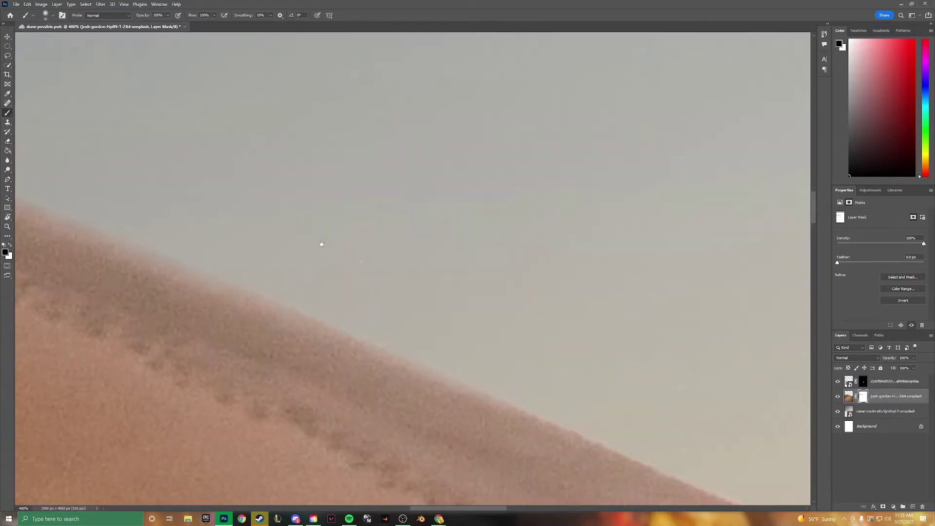
drag(321, 243, 248, 214)
drag(572, 360, 360, 261)
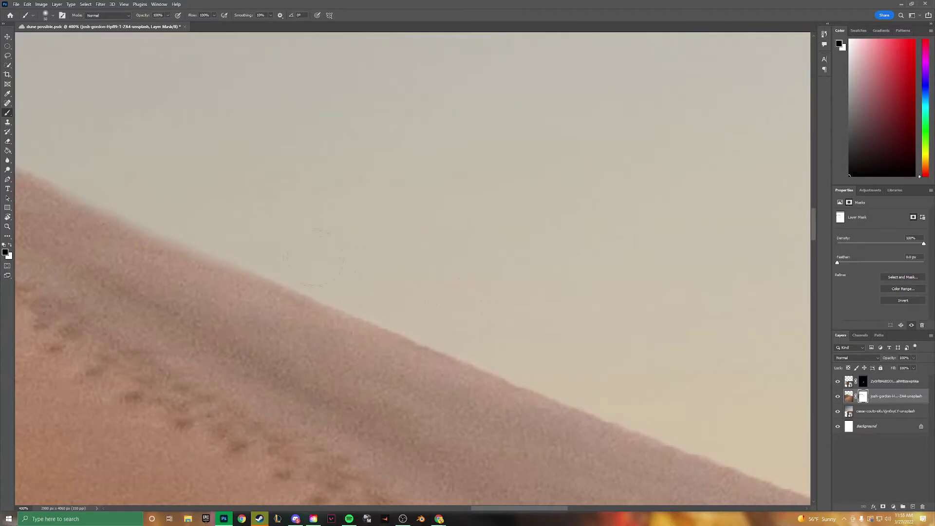
Clean up the remaining crest stretches, then switch to white and zoom out to the full poster
drag(571, 372, 415, 287)
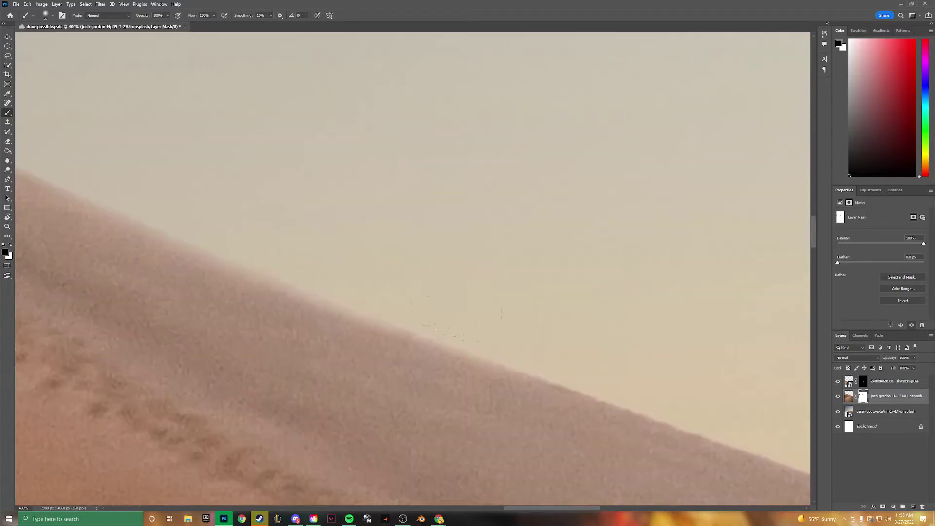
drag(455, 319, 314, 287)
drag(572, 371, 411, 319)
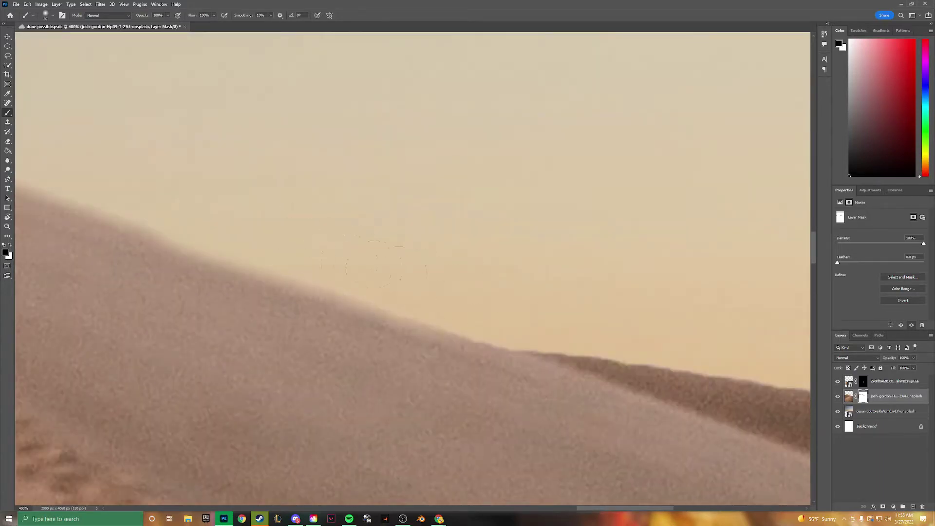
drag(572, 360, 292, 317)
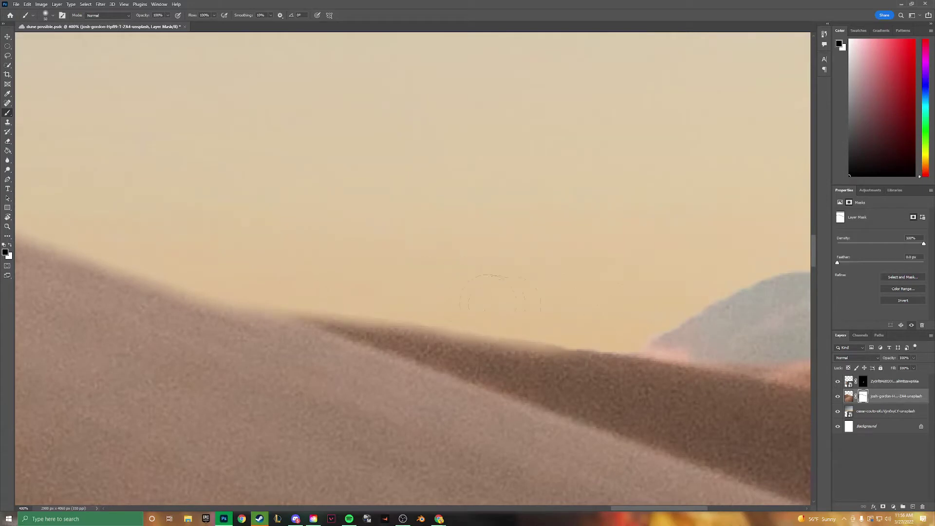
drag(500, 292, 185, 270)
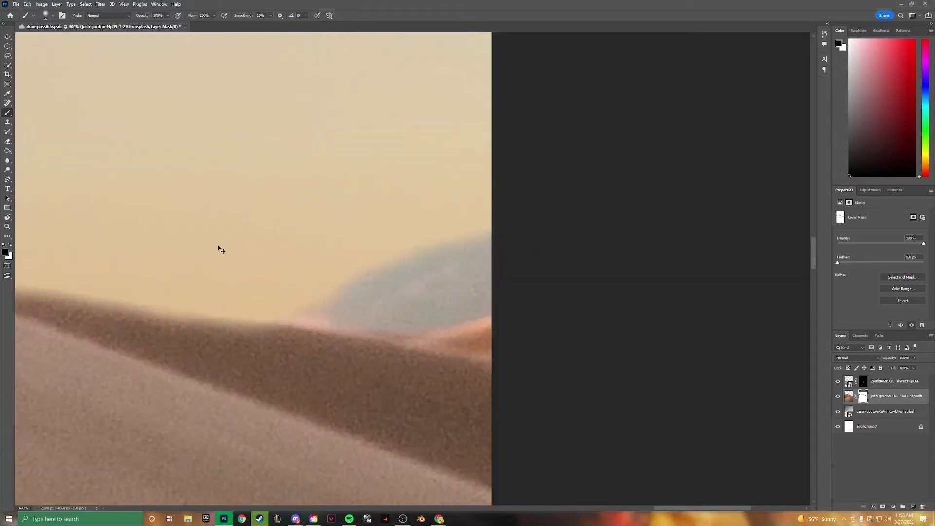
key(ctrl+minus)
key(ctrl+minus)
key(x)
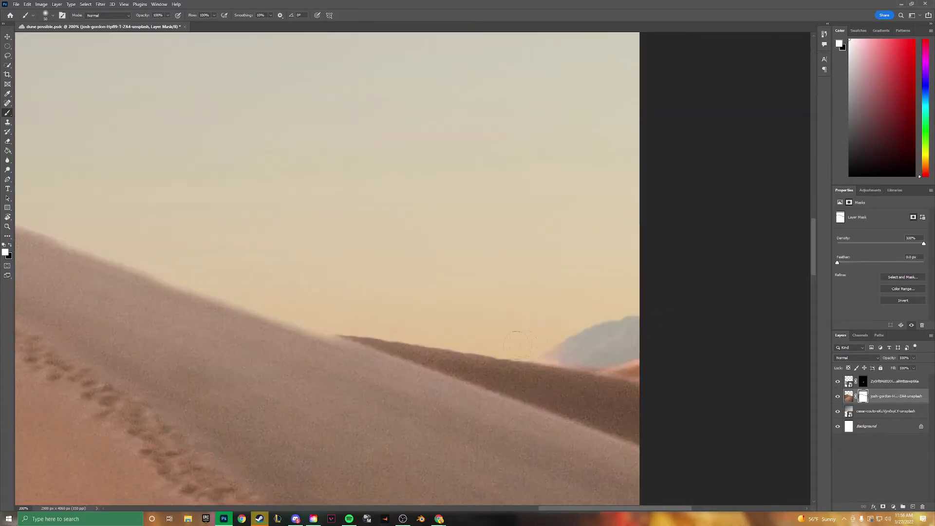
key(ctrl+0)
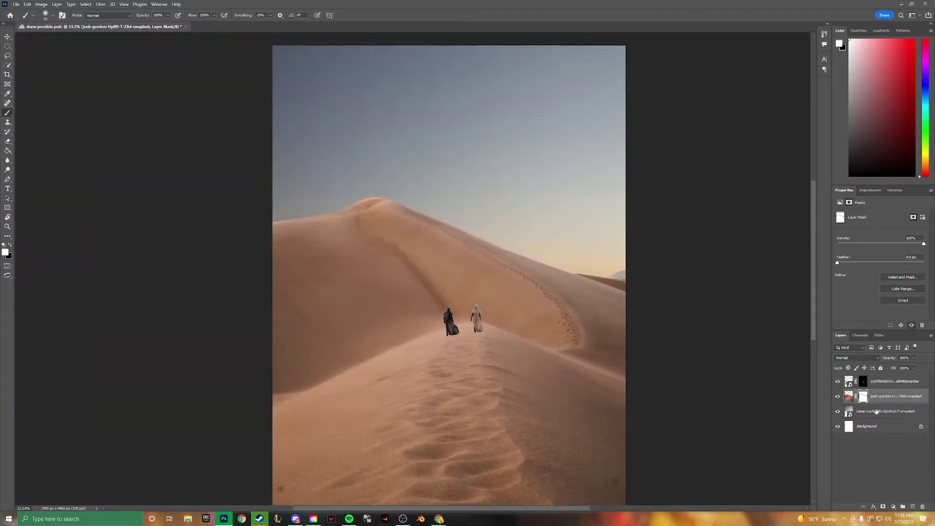
Add a lowered Exposure adjustment and invert its mask to hide it
click(876, 411)
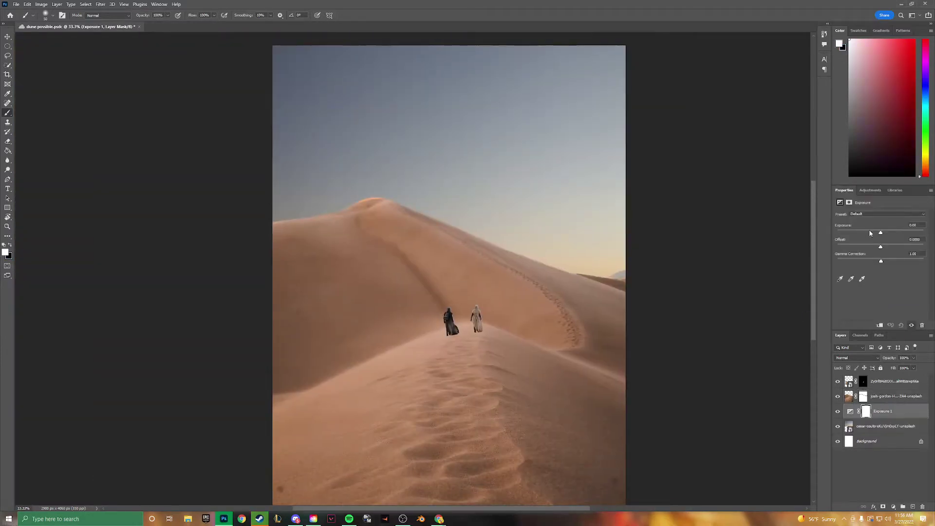
drag(870, 233, 866, 233)
key(ctrl+i)
Place the starry sky image at the top of the canvas, blended with Screen
drag(541, 227, 541, 232)
drag(536, 167, 536, 54)
key(Return)
click(857, 358)
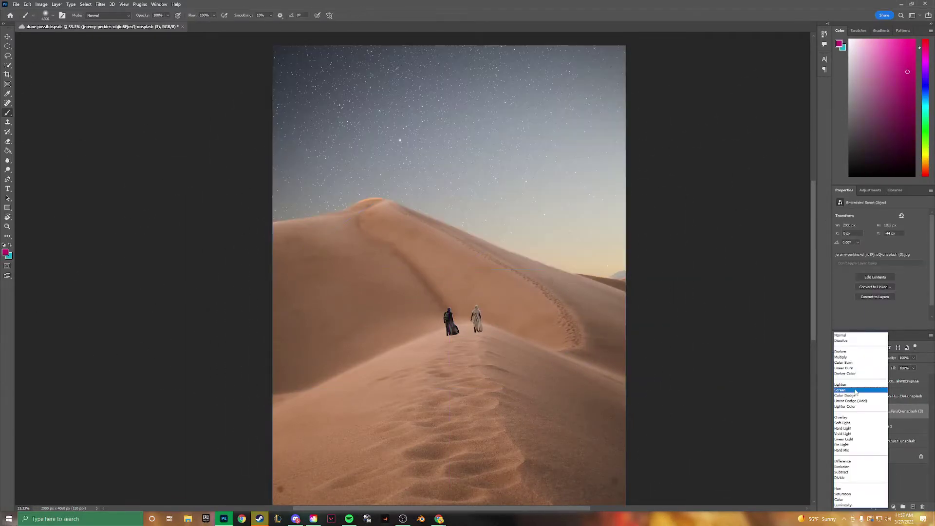
click(857, 393)
Give the stars a black mask and prepare a white brush at 3% flow
key(b)
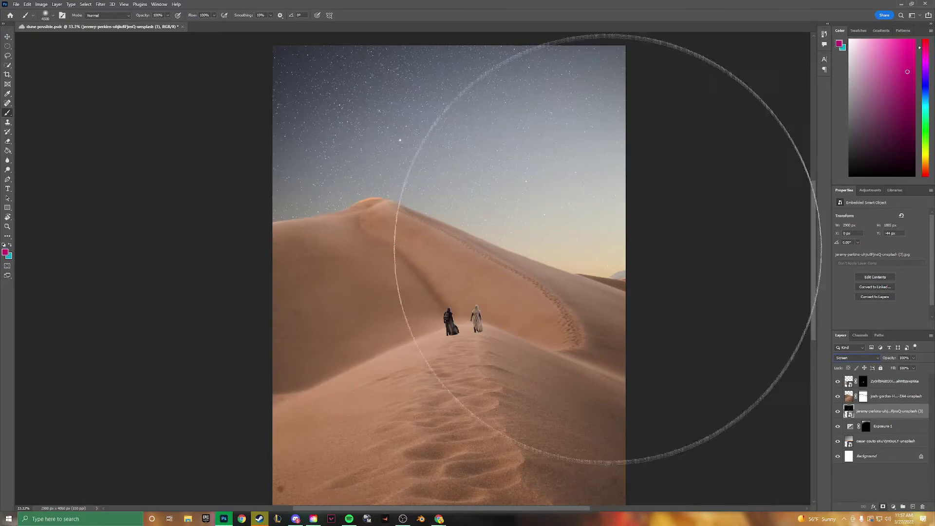
key(d)
scroll(599, 229, up, 2)
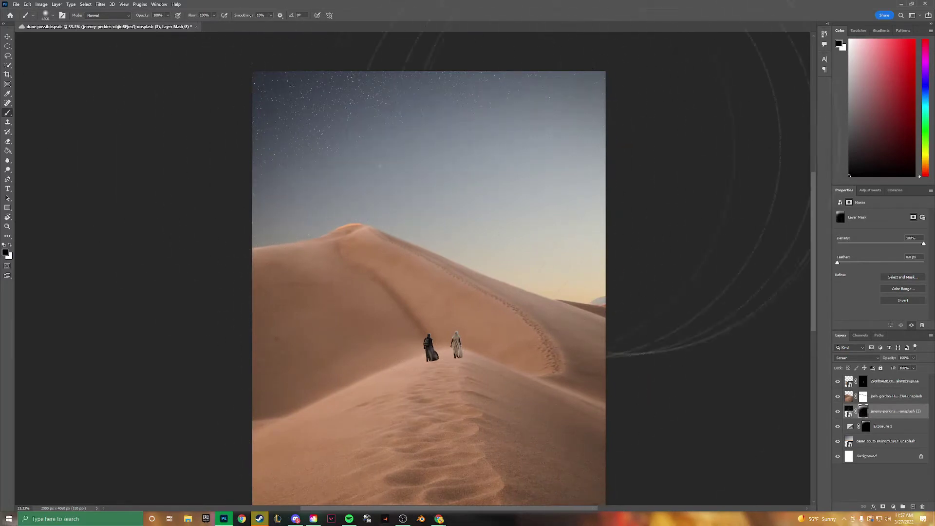
scroll(392, 190, up, 3)
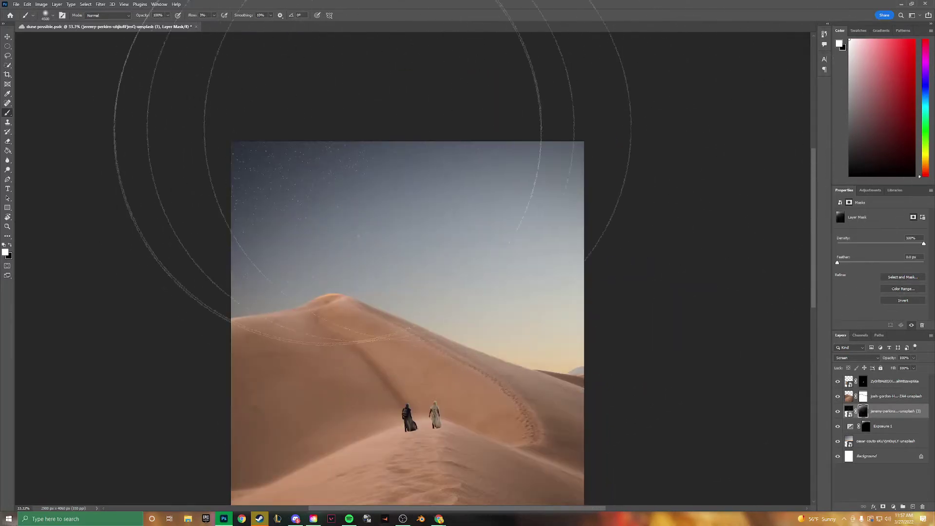
key(shift+0)
key(shift+3)
key(ctrl+minus)
key(shift+0)
key(x)
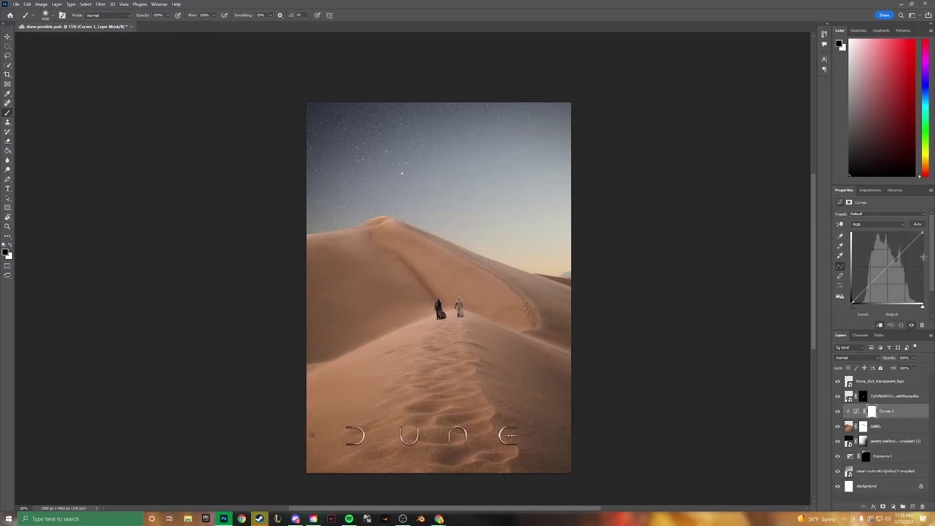
Darken the image with Curves 1 and set up a small, low-flow brush
drag(923, 257, 918, 280)
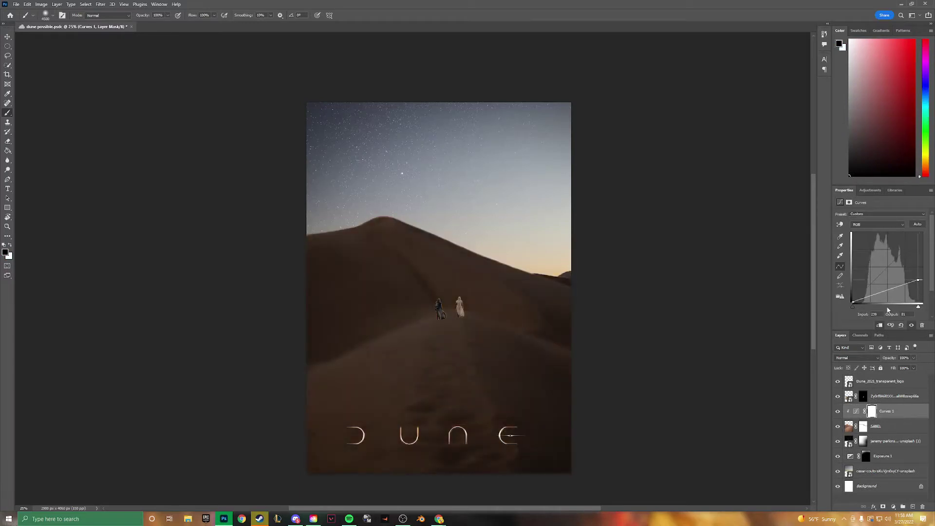
key(ctrl+i)
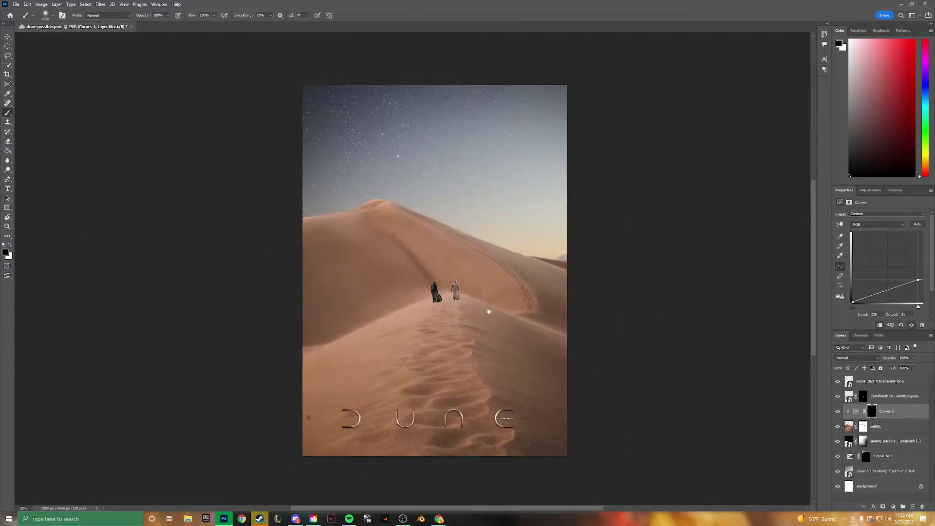
key(ctrl+plus)
key(ctrl+plus)
key(ctrl+i)
key(bracketleft)
key(bracketleft)
key(bracketleft)
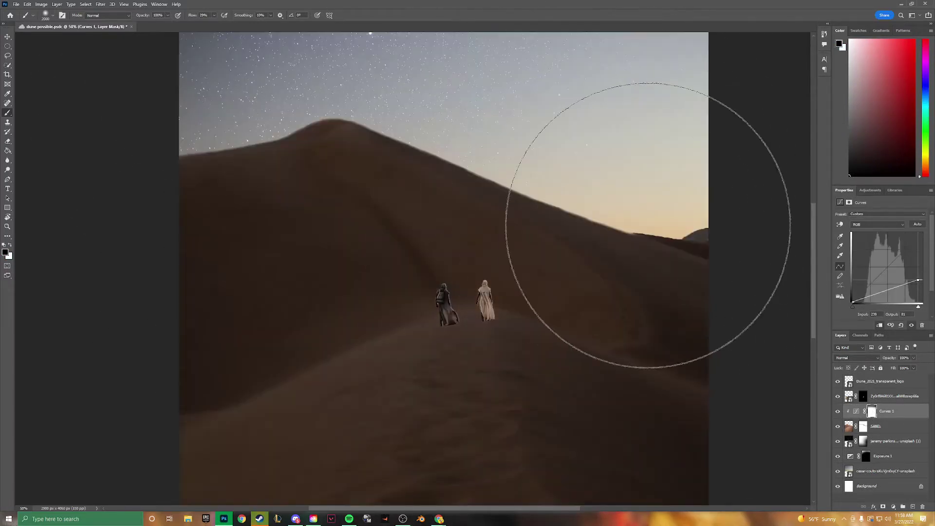
key(shift+2)
key(shift+9)
key(bracketleft)
key(bracketleft)
key(bracketleft)
Paint a light trail from the right figure on the Curves 1 mask at 100% flow
drag(463, 316, 440, 263)
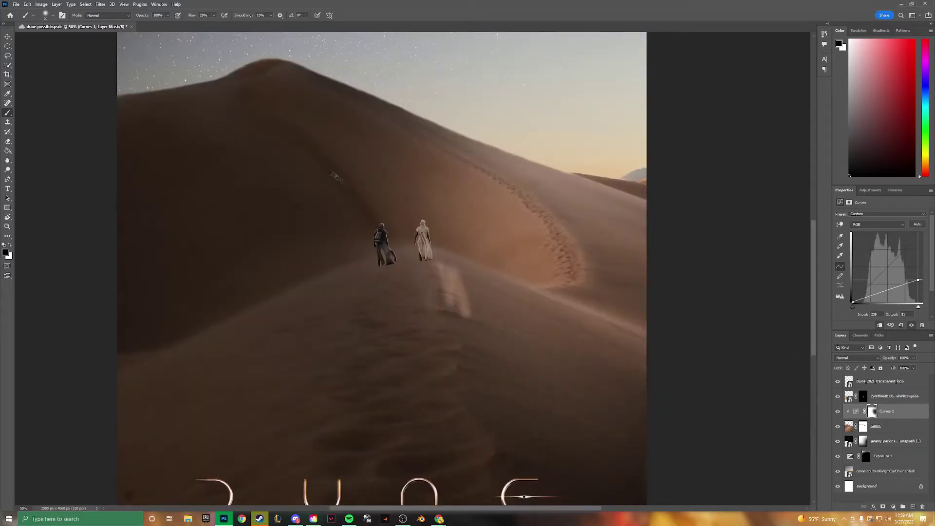
key(ctrl+z)
key(ctrl+plus)
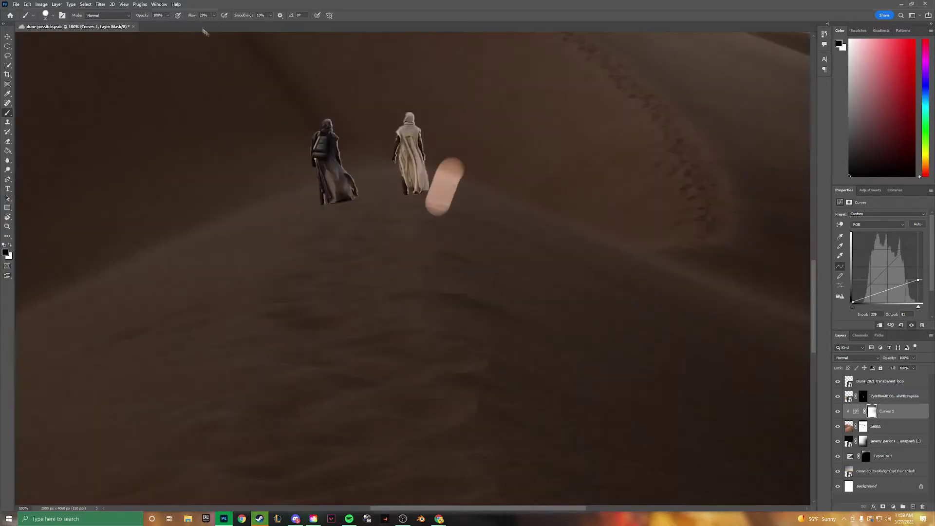
key(ctrl+z)
key(shift+0)
scroll(458, 182, up, 3)
drag(411, 190, 363, 285)
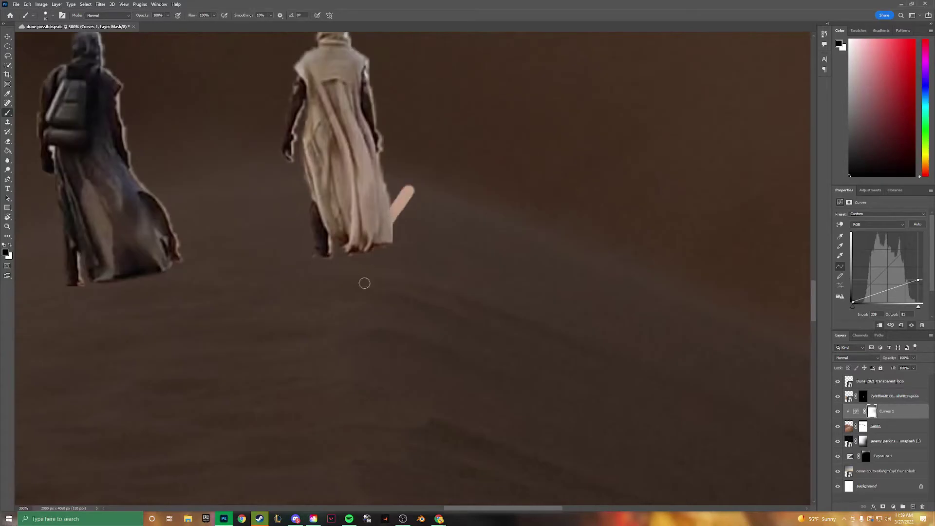
shift+click(697, 313)
Paint a bent trail and a second trail, merging them into one wide band
key(ctrl+plus)
scroll(553, 400, down, 1)
scroll(453, 321, down, 3)
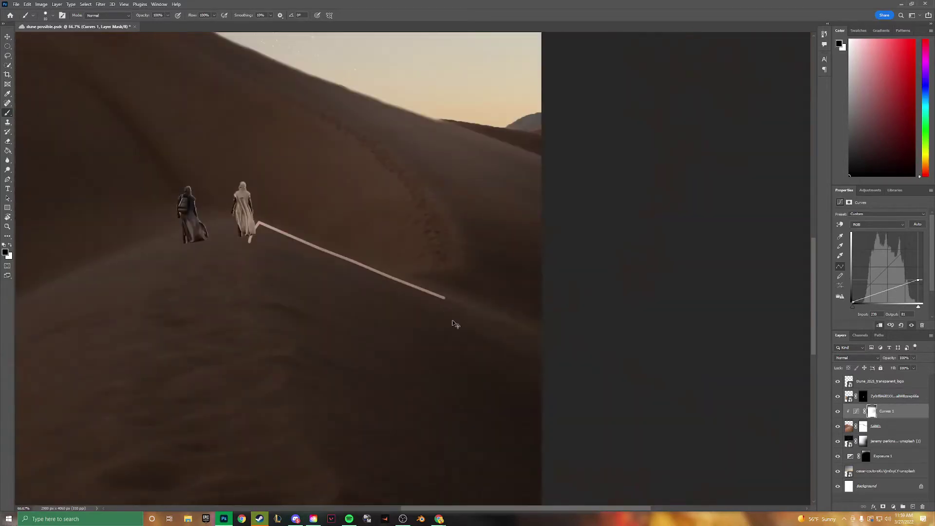
scroll(597, 455, up, 4)
drag(595, 461, 605, 443)
shift+click(320, 336)
shift+click(181, 275)
scroll(181, 275, down, 3)
drag(312, 293, 457, 351)
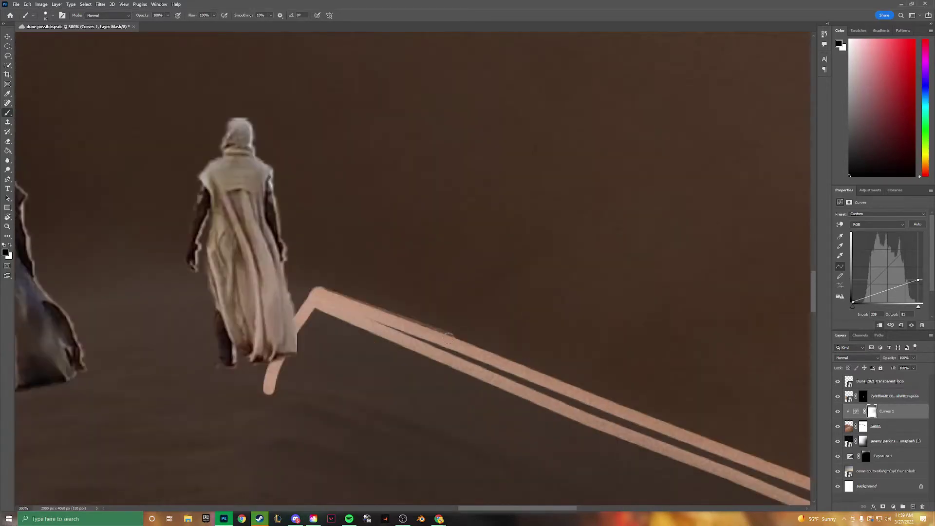
Extend the sand band down the slope and to the right edge with a 250 px brush
scroll(656, 449, up, 3)
scroll(246, 285, down, 3)
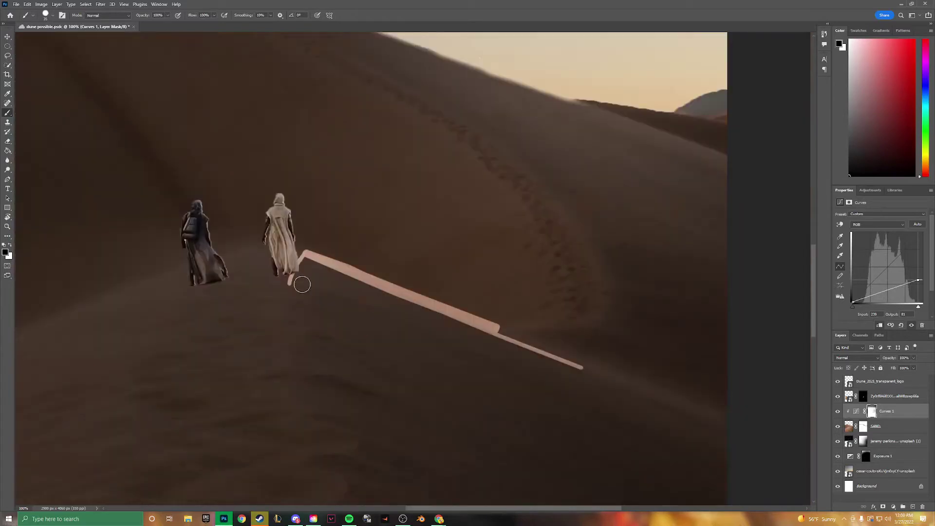
shift+click(574, 375)
mouse_move(310, 256)
mouse_down()
mouse_move(390, 451)
mouse_move(402, 282)
mouse_move(438, 407)
mouse_move(511, 448)
mouse_up()
scroll(439, 407, down, 3)
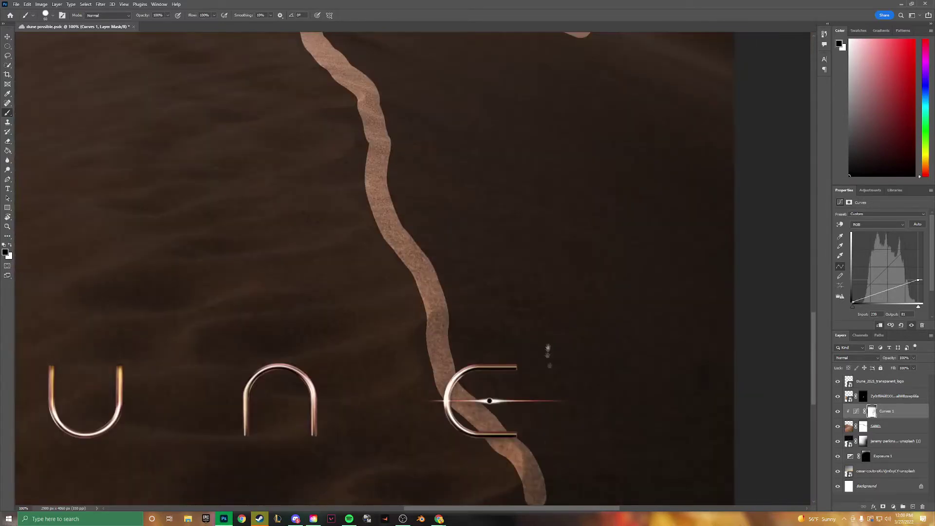
scroll(547, 351, up, 3)
shift+click(775, 194)
key(bracketright)
key(bracketright)
key(bracketright)
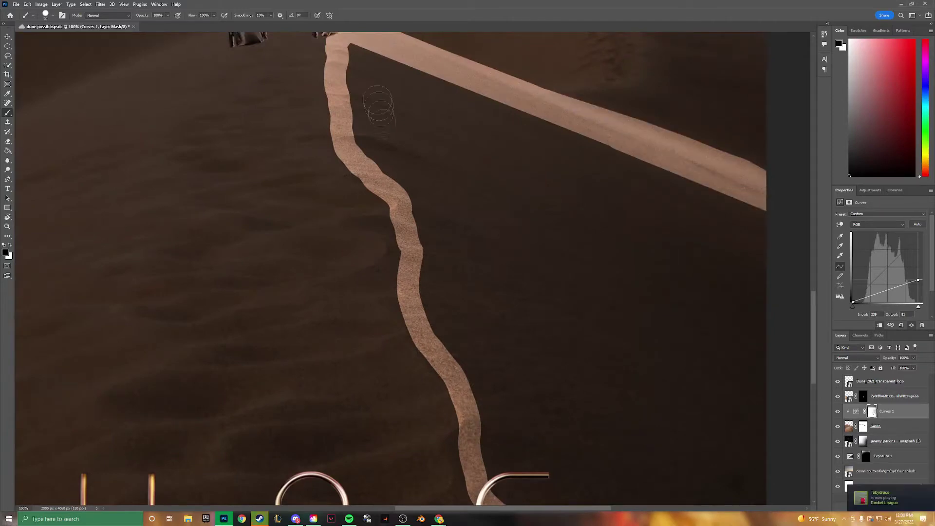
drag(397, 125, 481, 314)
Paint lighter sand up the right slope of the dune
scroll(542, 349, down, 2)
scroll(541, 349, down, 2)
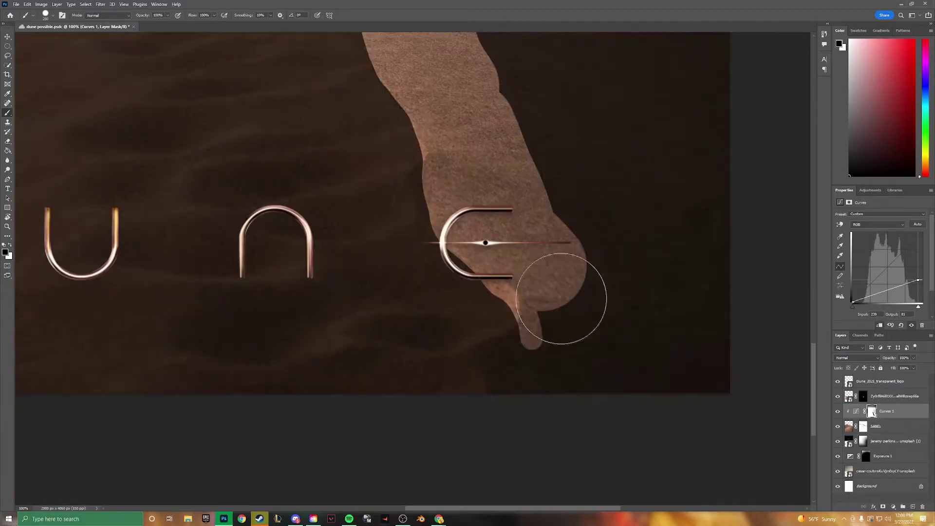
drag(553, 299, 567, 338)
scroll(689, 386, up, 1)
key(ctrl+minus)
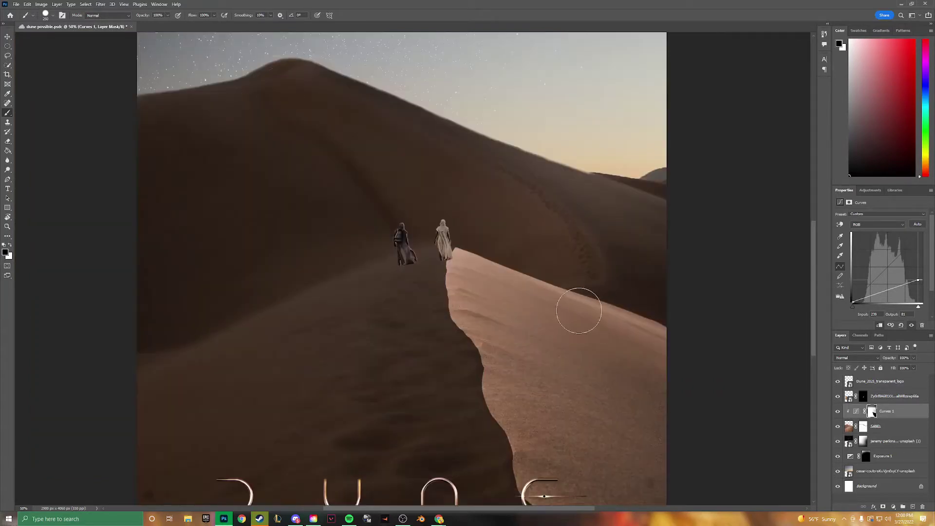
drag(579, 310, 599, 204)
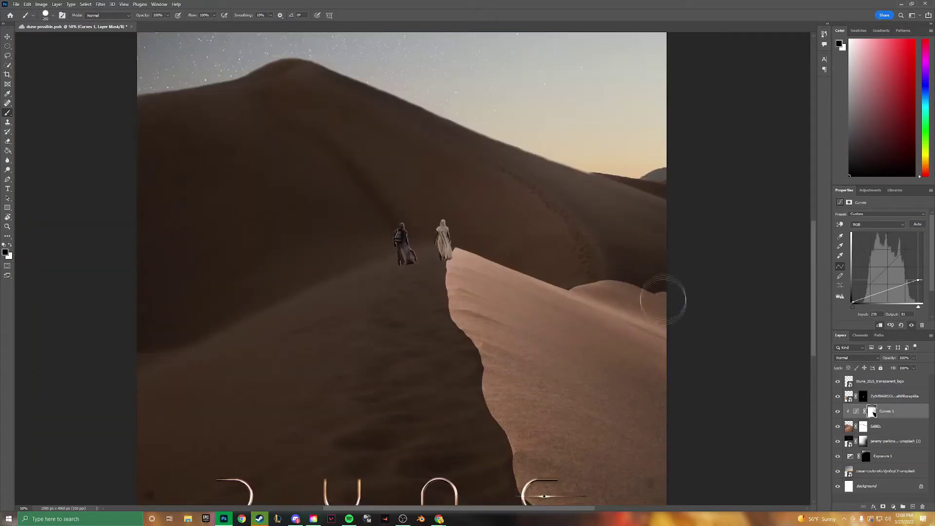
Paint a lighter band along the dune ridge and clear dark patches on the right dune
click(863, 426)
key(x)
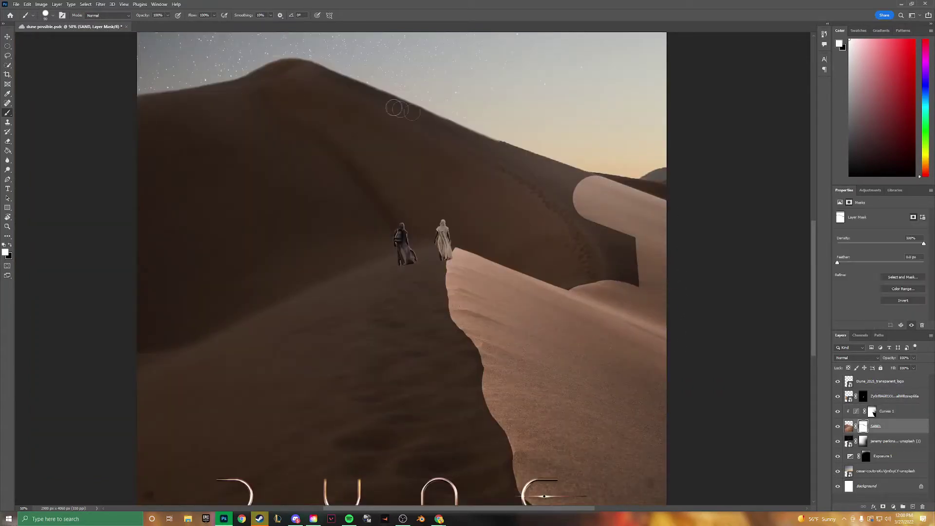
click(873, 412)
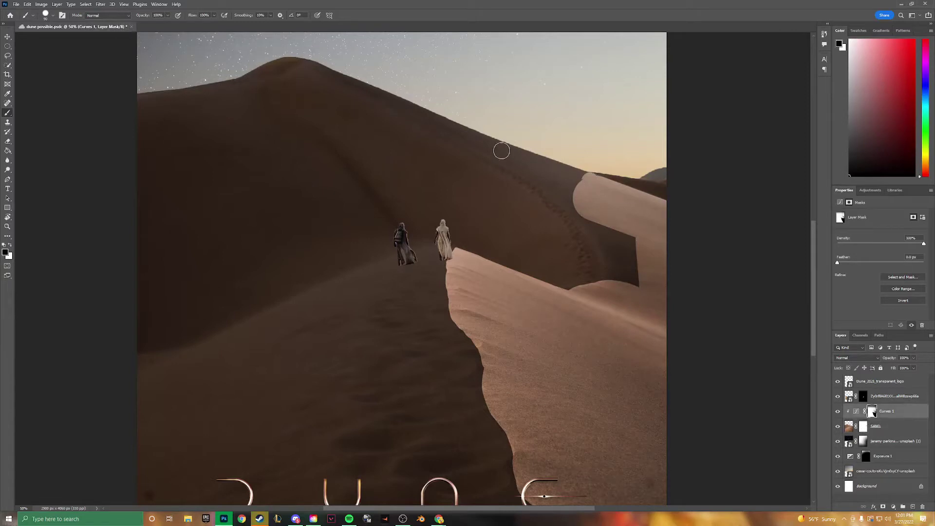
mouse_move(502, 151)
mouse_down()
mouse_move(407, 109)
mouse_move(345, 102)
mouse_up()
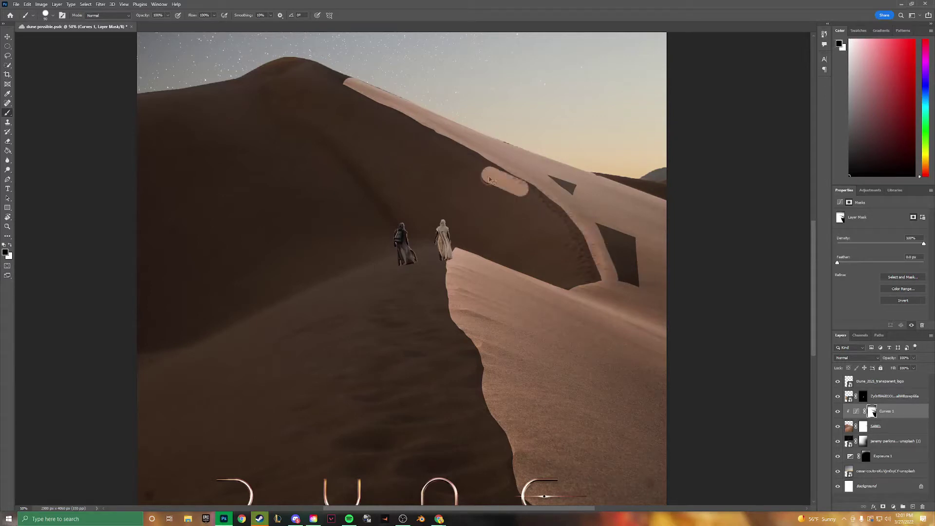
drag(446, 181, 526, 235)
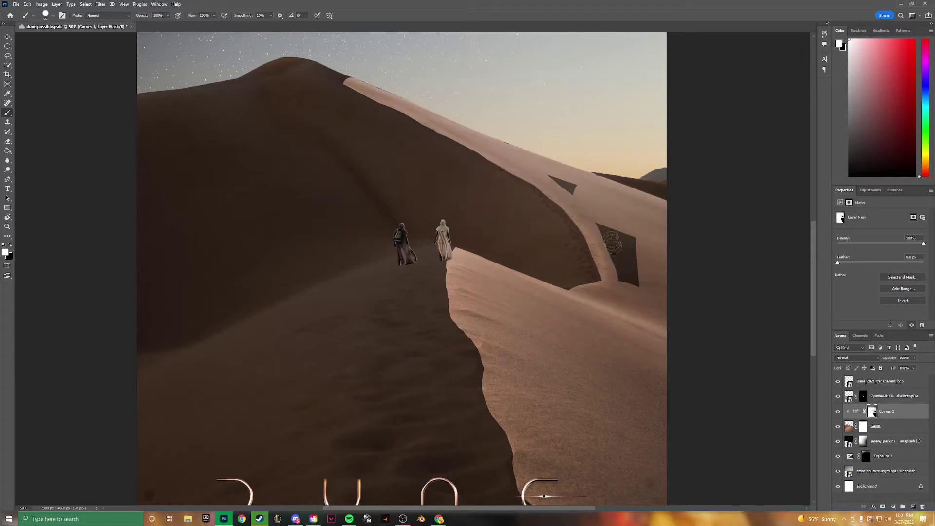
drag(613, 243, 561, 190)
Pick a new brush preset and darken the upper dune slope at size 200
key(x)
click(46, 15)
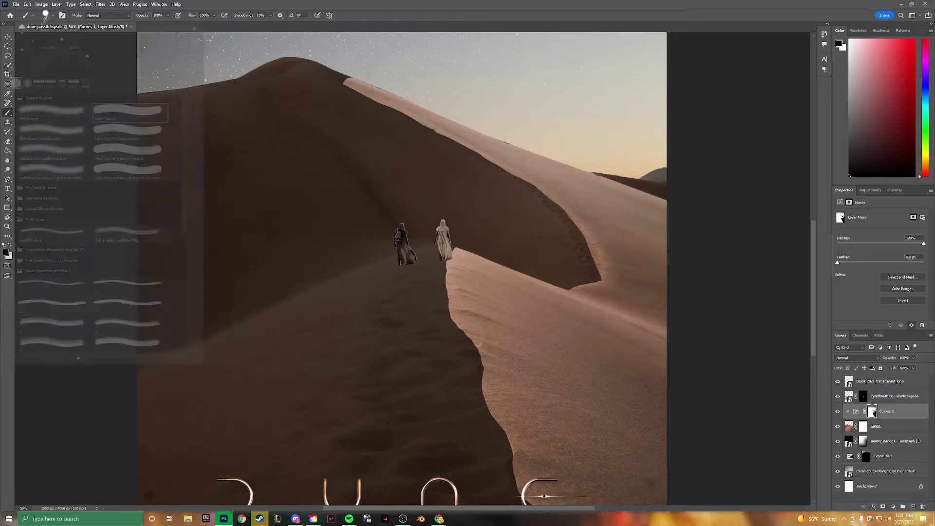
click(321, 185)
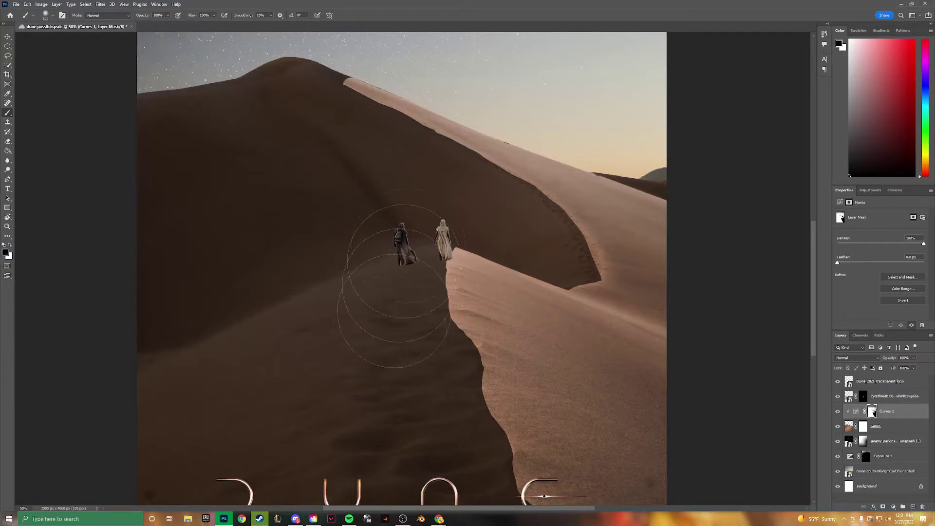
key(x)
key(bracketright)
key(bracketright)
key(bracketright)
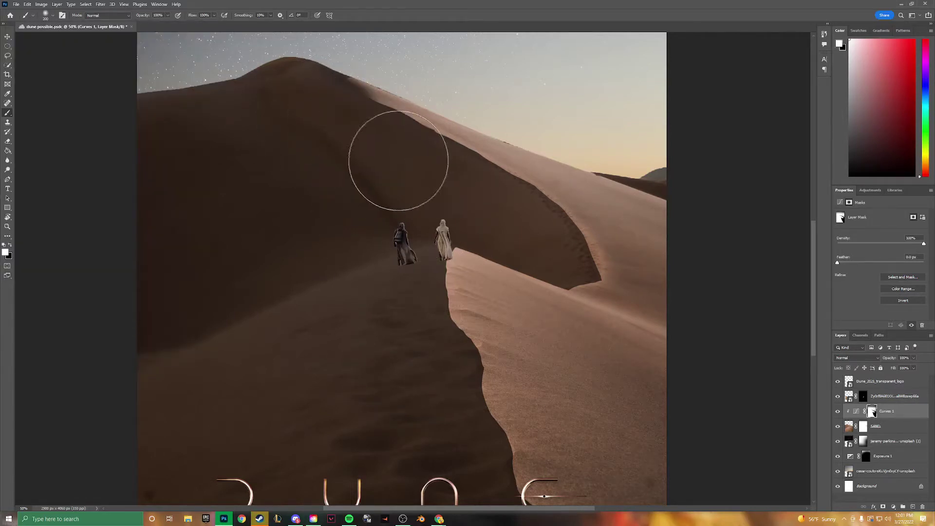
mouse_move(398, 161)
mouse_down()
mouse_move(524, 217)
mouse_move(556, 245)
mouse_move(547, 330)
mouse_up()
key(bracketleft)
key(bracketleft)
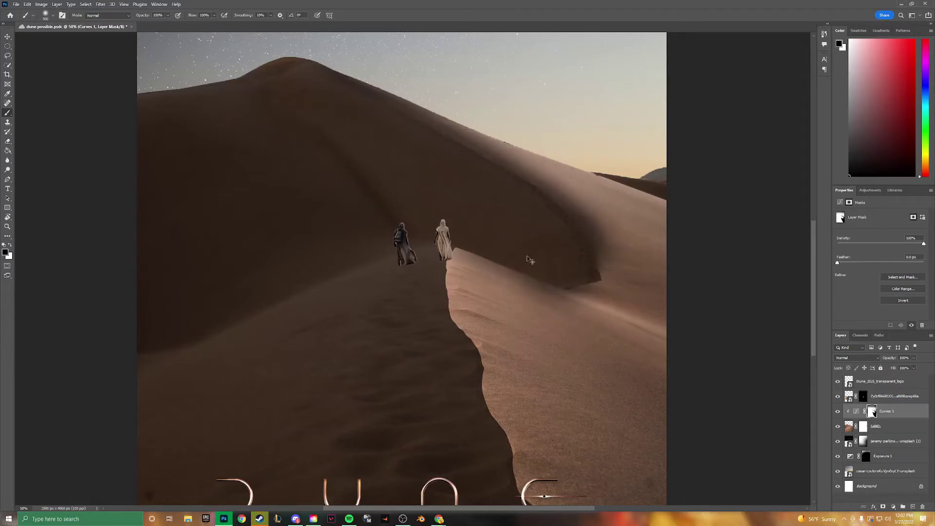
Darken the bright sand ridge and sand patch with a 500 px brush
key(x)
key(bracketright)
key(ctrl+minus)
key(x)
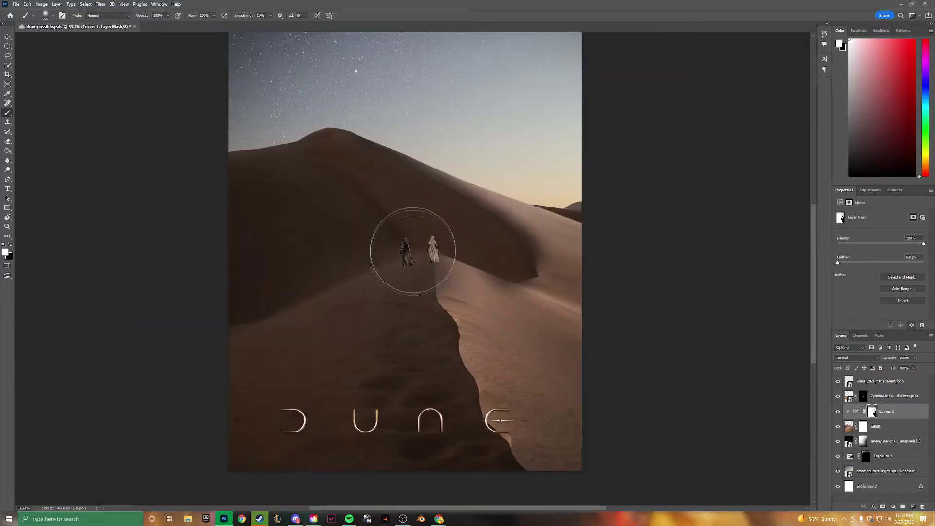
drag(403, 250, 520, 353)
scroll(520, 354, up, 2)
key(x)
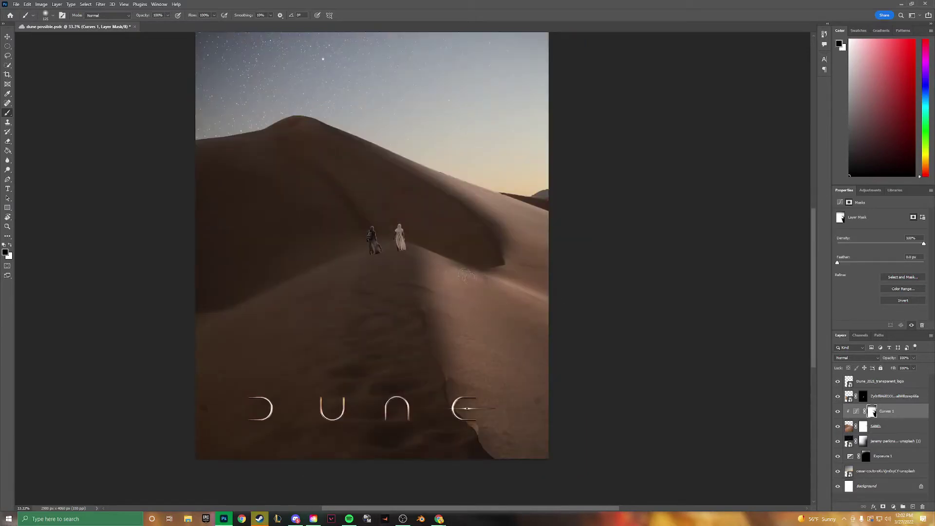
key(x)
key(bracketright)
key(bracketright)
key(bracketright)
mouse_move(450, 277)
mouse_down()
mouse_move(406, 271)
mouse_move(375, 308)
mouse_up()
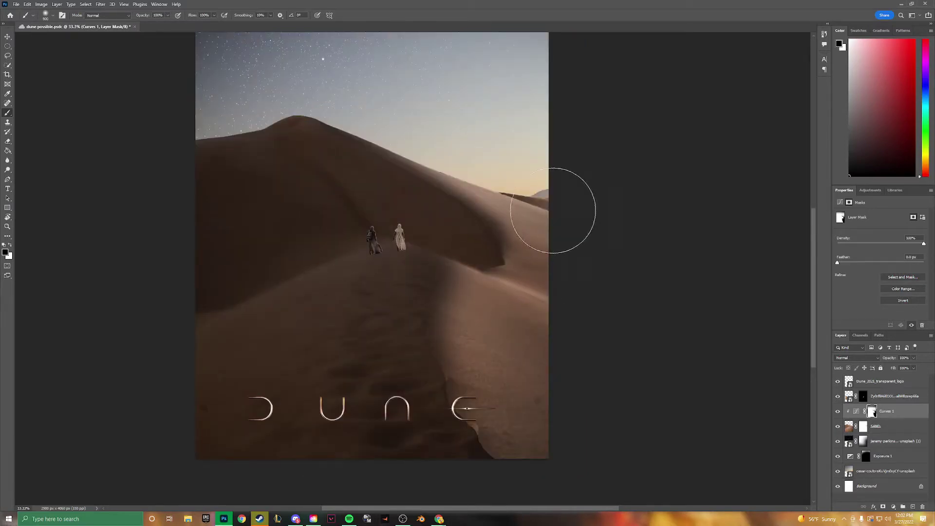
Touch up the Curves 1 mask over the dune at 50% zoom, then view the whole poster
key(ctrl+plus)
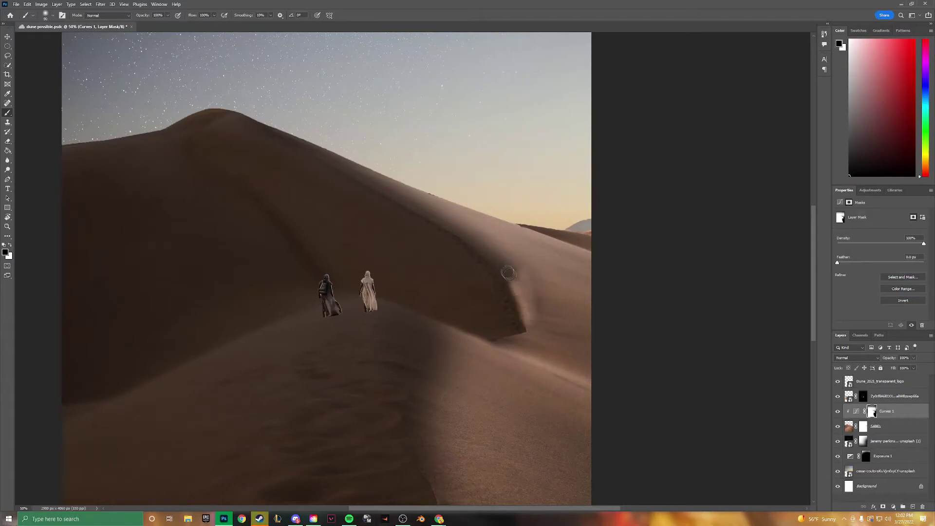
key(x)
key(bracketright)
key(bracketright)
key(bracketright)
drag(376, 208, 427, 260)
drag(364, 252, 364, 233)
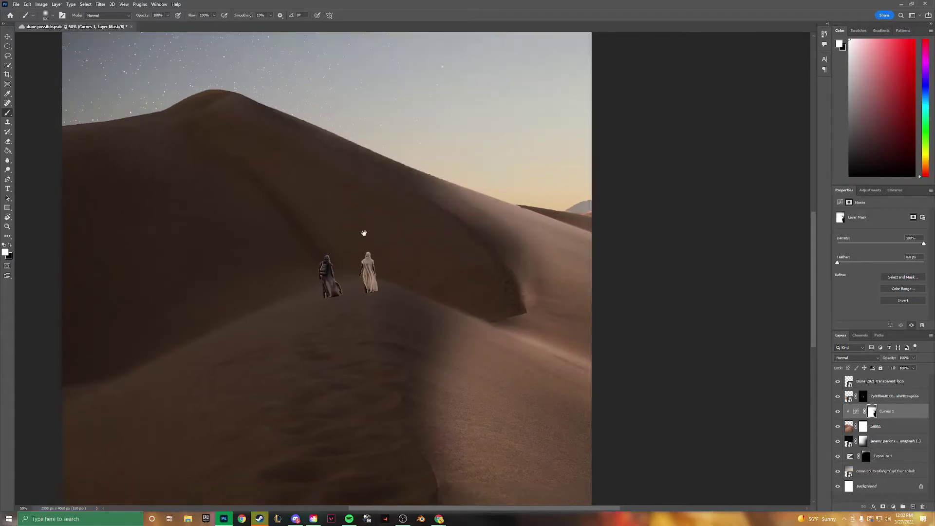
key(ctrl+minus)
click(870, 190)
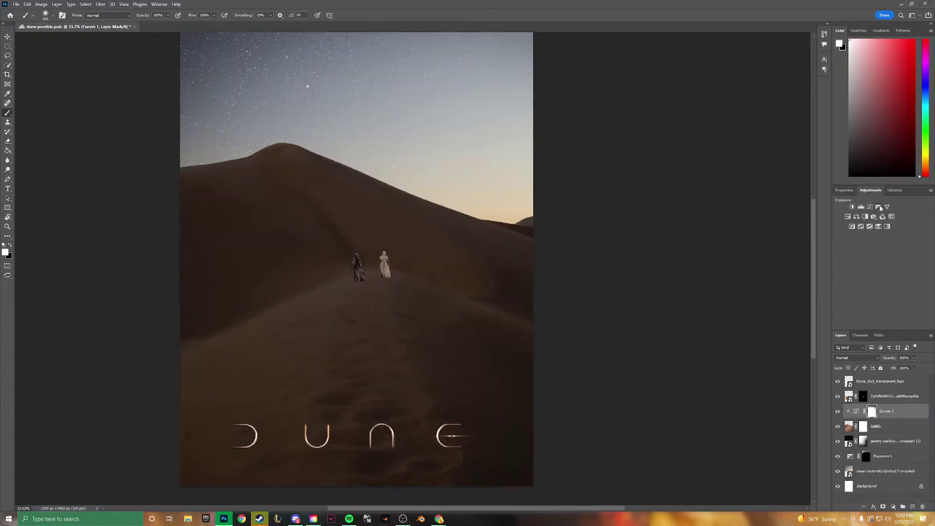
Add a tan Solid Color fill layer blended as Linear Dodge (Add)
click(893, 507)
click(891, 375)
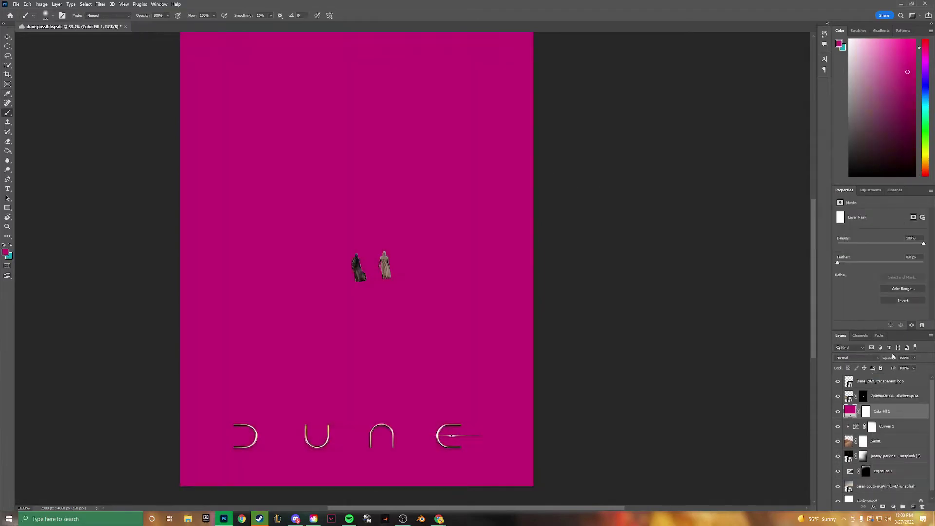
text(e0be90)
click(819, 124)
click(857, 357)
click(857, 210)
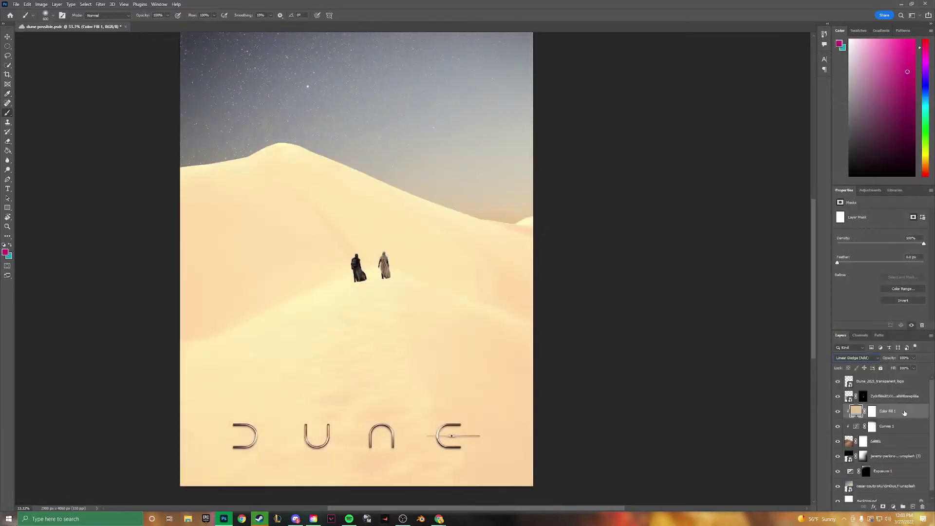
Invert the fill's mask and paint a white glow along the dune ridge
double_click(896, 411)
key(Return)
key(ctrl+i)
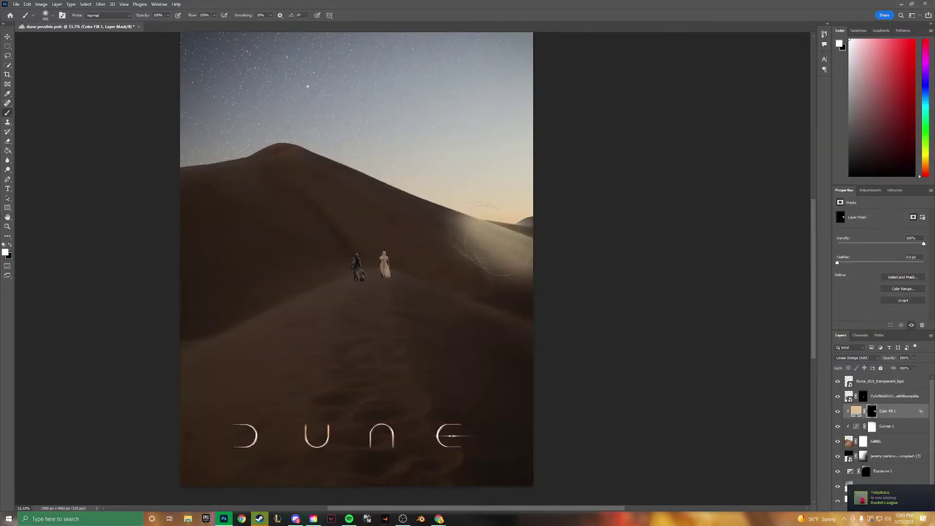
key(ctrl+plus)
key(ctrl+plus)
drag(455, 314, 455, 445)
drag(450, 277, 638, 312)
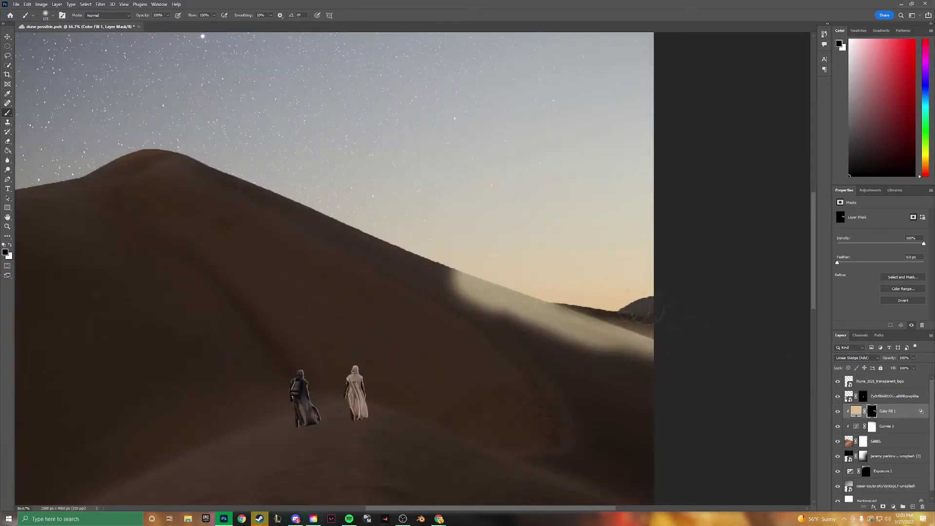
key(x)
drag(438, 285, 180, 156)
Duplicate the glow fill and paint a curved glow on the copy's black mask
mouse_move(559, 357)
mouse_down()
mouse_move(477, 295)
mouse_move(540, 314)
mouse_move(511, 365)
mouse_up()
key(bracketleft)
key(bracketleft)
key(bracketleft)
key(bracketright)
key(bracketright)
key(bracketright)
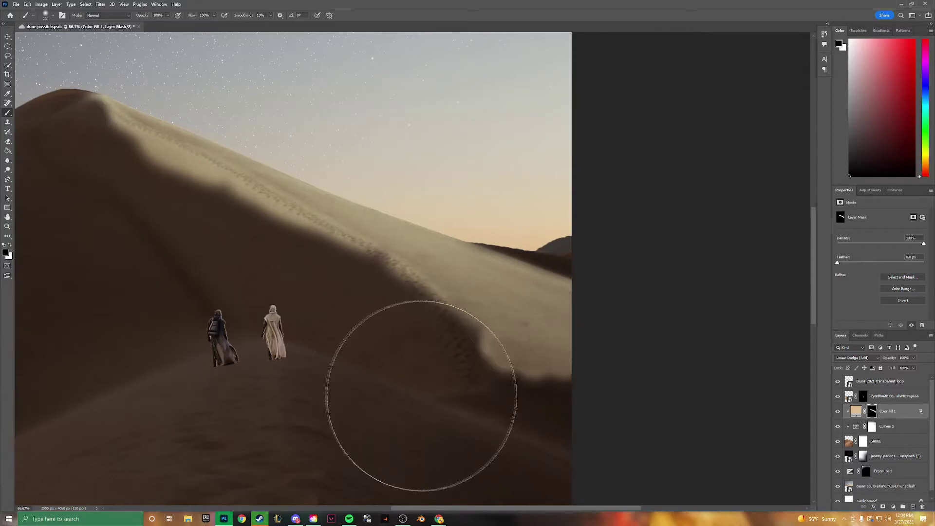
drag(258, 348, 419, 422)
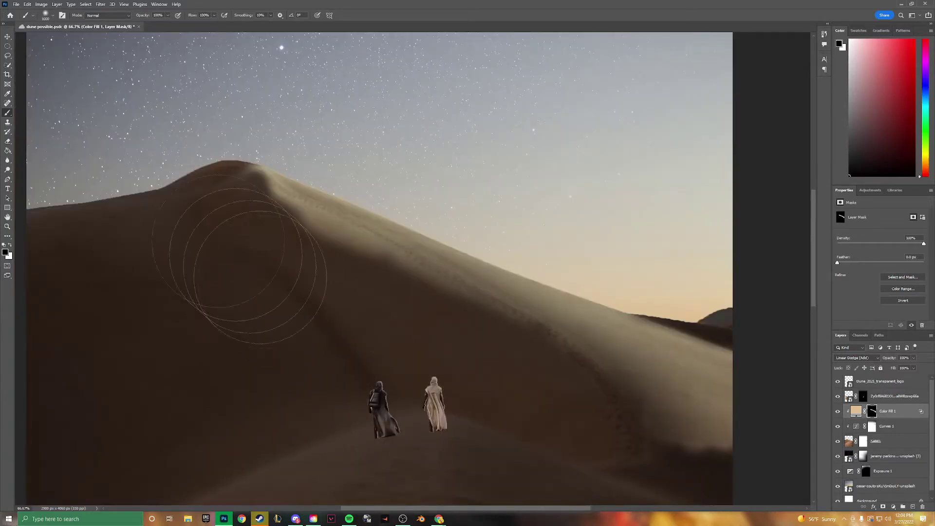
drag(393, 354, 271, 282)
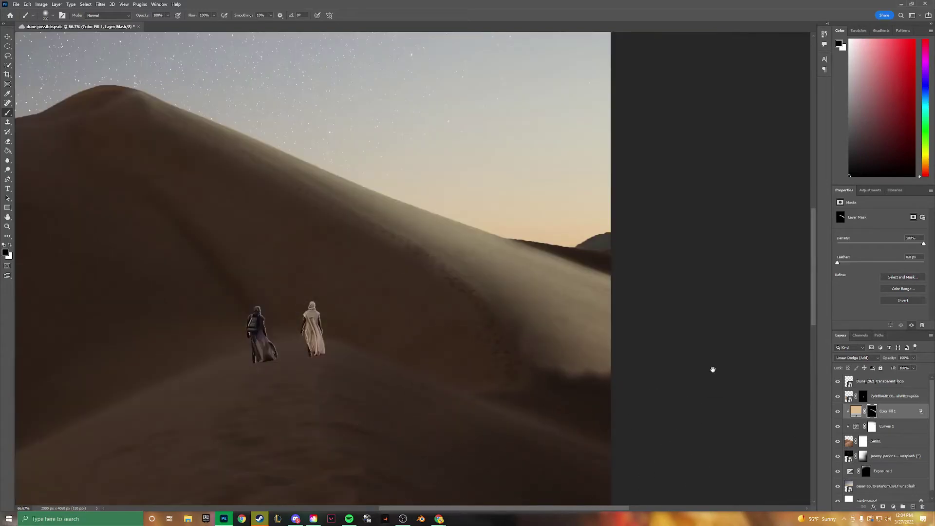
key(bracketleft)
key(bracketleft)
key(bracketleft)
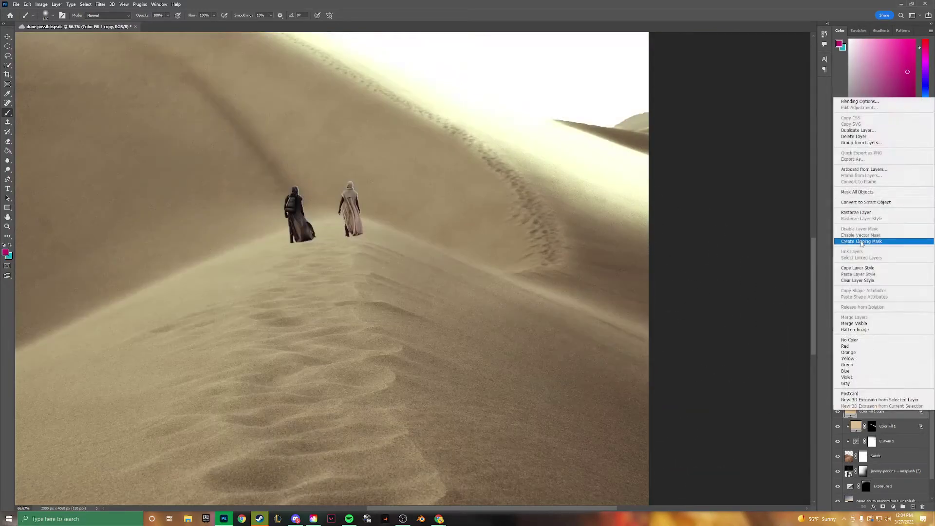
key(d)
key(ctrl+BackSpace)
mouse_move(528, 161)
mouse_down()
mouse_move(392, 242)
mouse_move(418, 413)
mouse_move(507, 455)
mouse_move(546, 397)
mouse_move(621, 409)
mouse_up()
Paint white with a 300 px brush up the right dune ridge on the Color Fill 1 copy mask
key(ctrl+minus)
key(ctrl+minus)
mouse_move(501, 331)
mouse_down()
mouse_move(504, 209)
mouse_move(492, 126)
mouse_move(403, 161)
mouse_up()
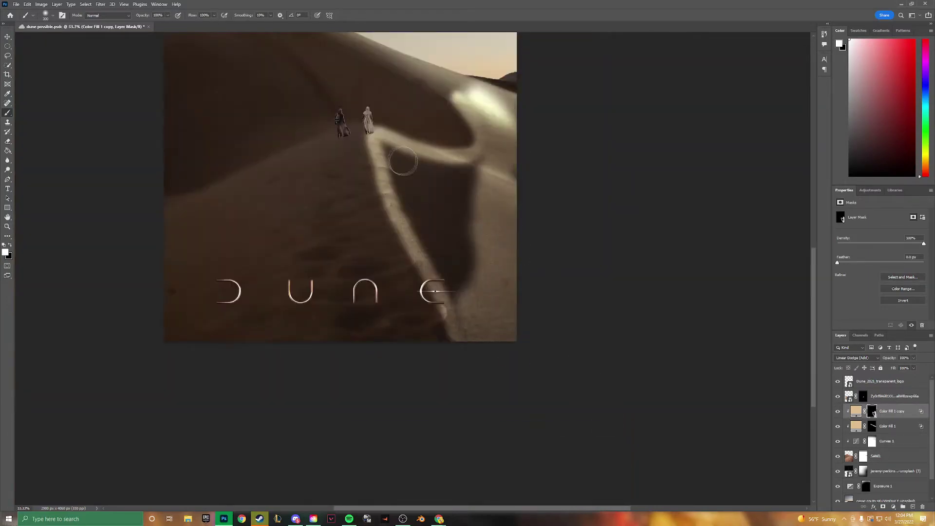
mouse_move(449, 271)
mouse_down()
mouse_move(443, 193)
mouse_move(528, 168)
mouse_up()
scroll(412, 170, up, 3)
Paint black with a 1000 px brush to tone down the over-lit sand on the right ridge
key(bracketright)
key(bracketright)
key(x)
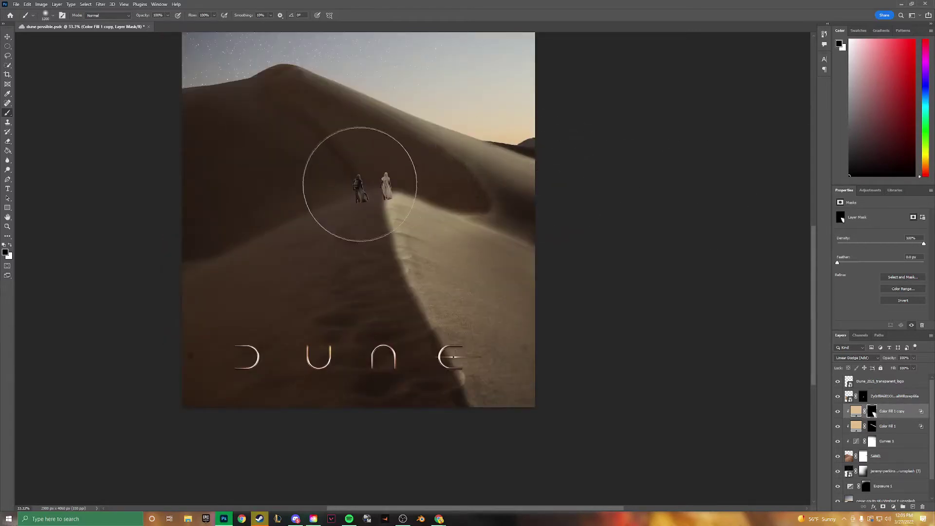
key(bracketright)
key(bracketright)
key(bracketright)
drag(439, 331, 448, 268)
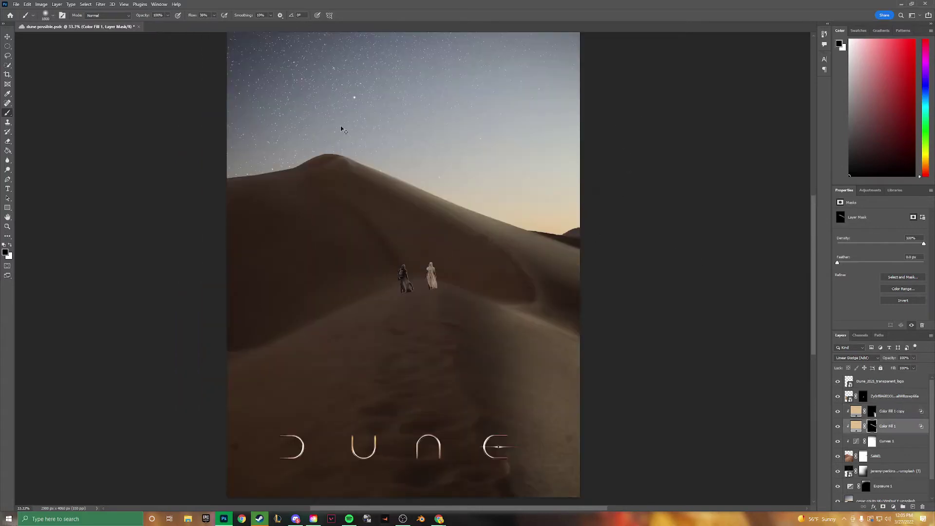
Zoom to 100% on the figures and select the Exposure 1 layer
key(ctrl+1)
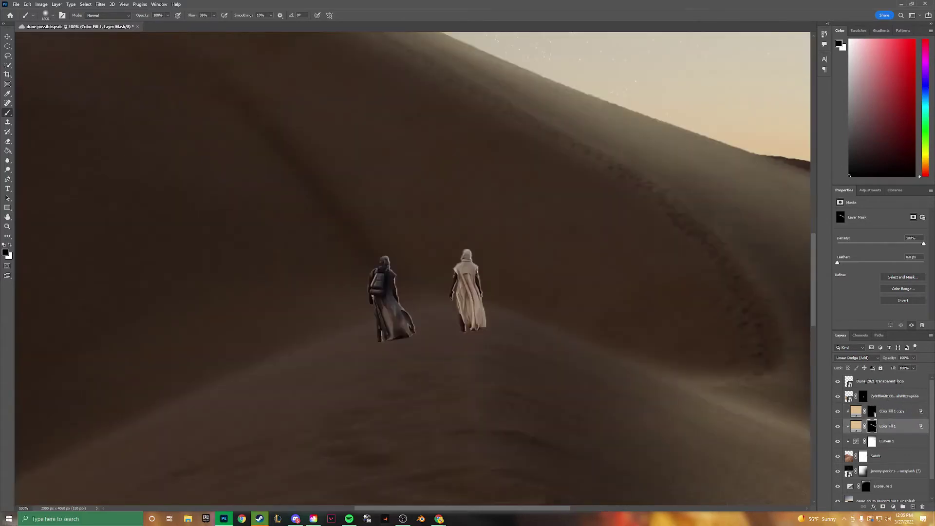
click(882, 465)
drag(666, 386, 576, 427)
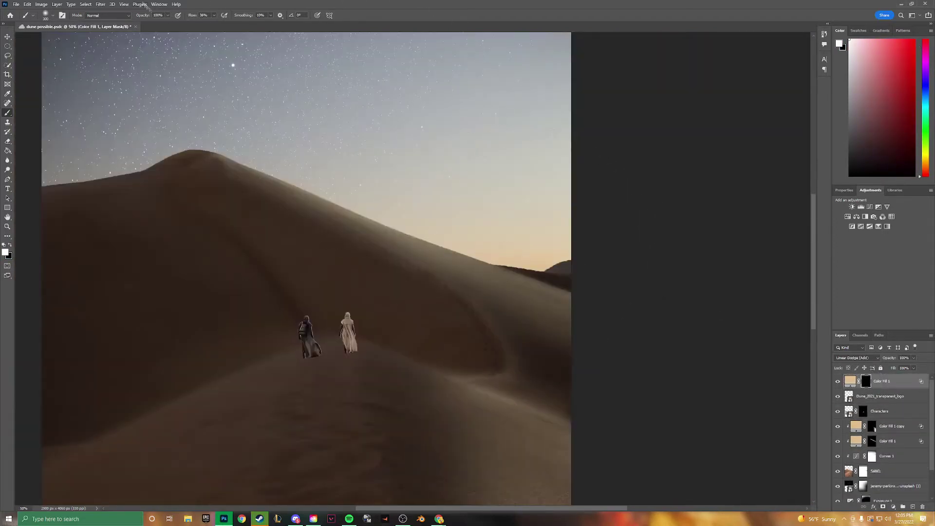
Paint a bright glow onto the right horizon, then tone it down with black near the edge
key(shift+1)
key(shift+3)
mouse_move(472, 263)
mouse_down()
mouse_move(591, 271)
mouse_move(612, 255)
mouse_move(536, 229)
mouse_up()
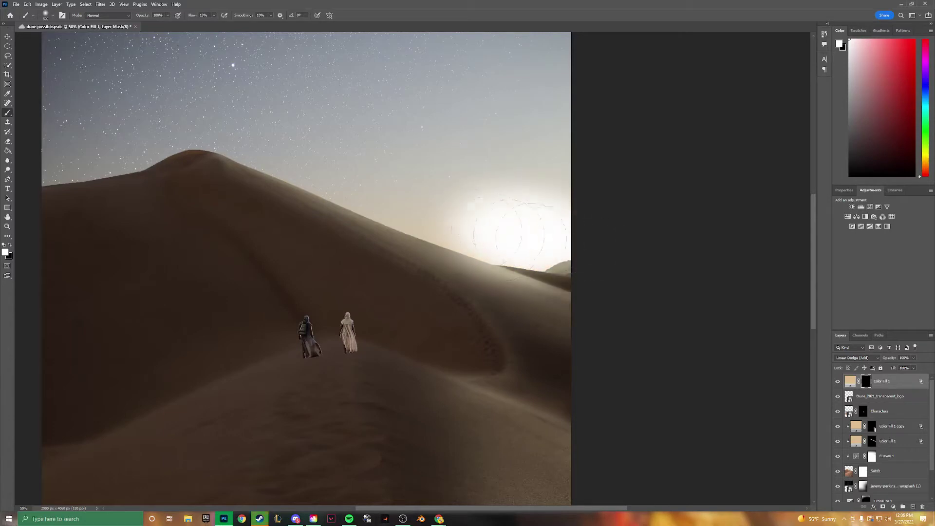
key(x)
key(ctrl+minus)
key(x)
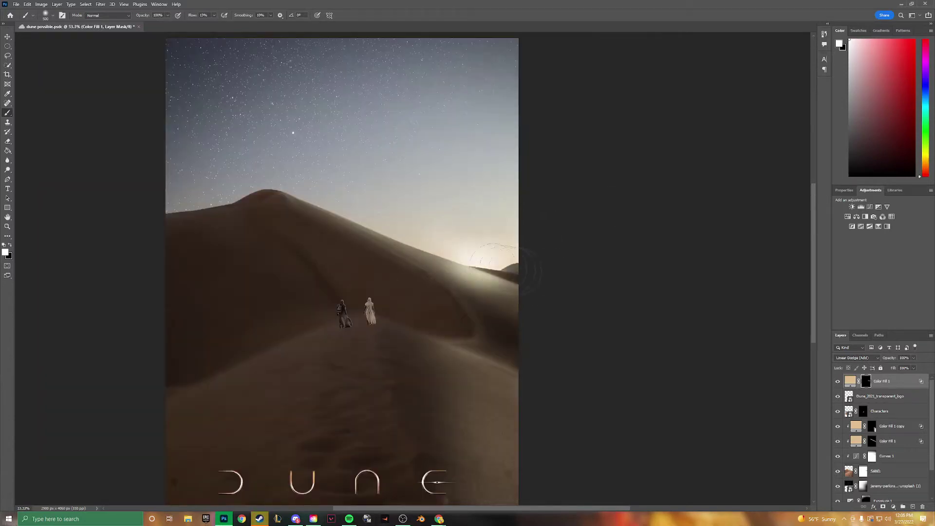
key(x)
drag(524, 233, 530, 242)
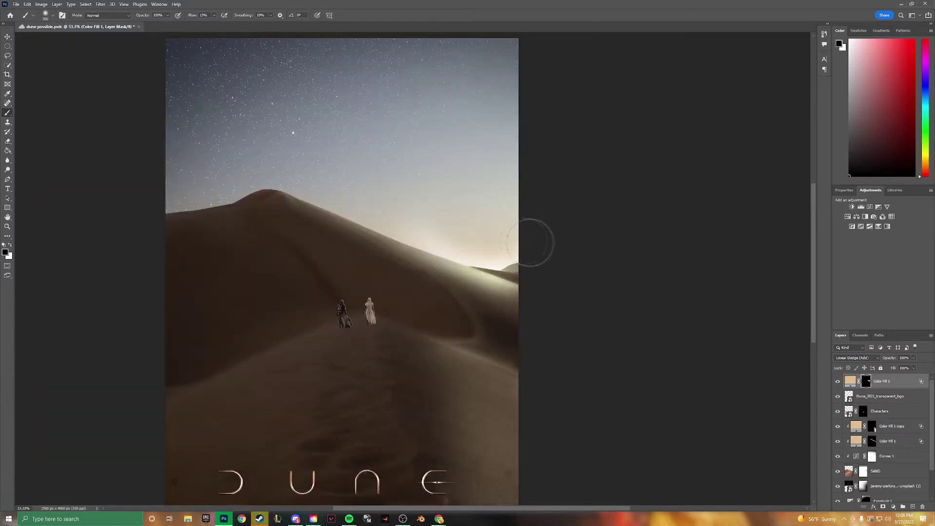
key(ctrl+minus)
Change Color Fill 1 to a grey-brown fill and paint more glow onto the horizon
double_click(849, 381)
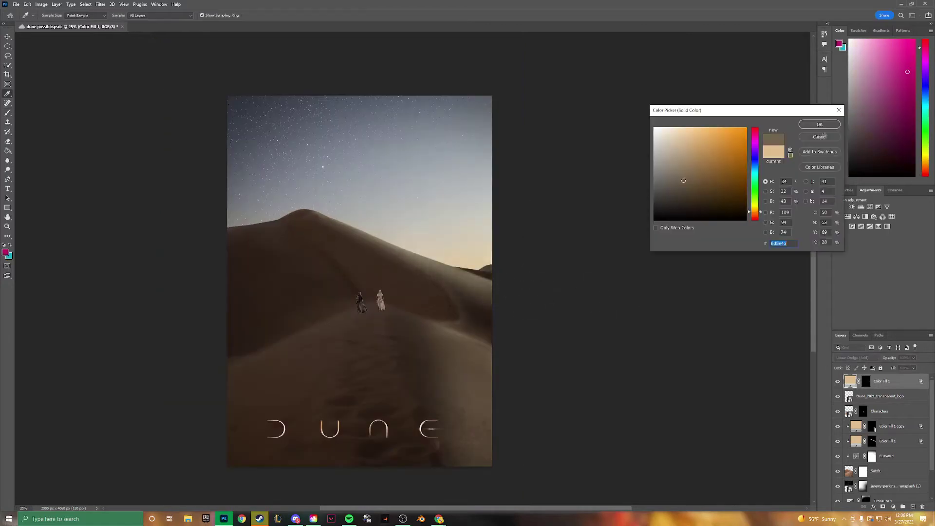
click(676, 195)
key(Return)
drag(464, 258, 487, 246)
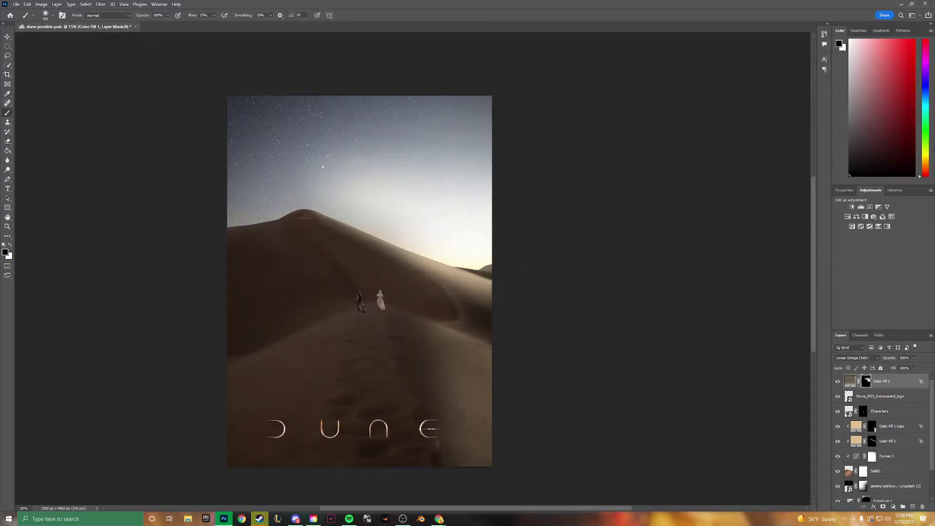
Restore the deleted glow layer, try Screen blending, then keep Linear Dodge (Add)
key(Delete)
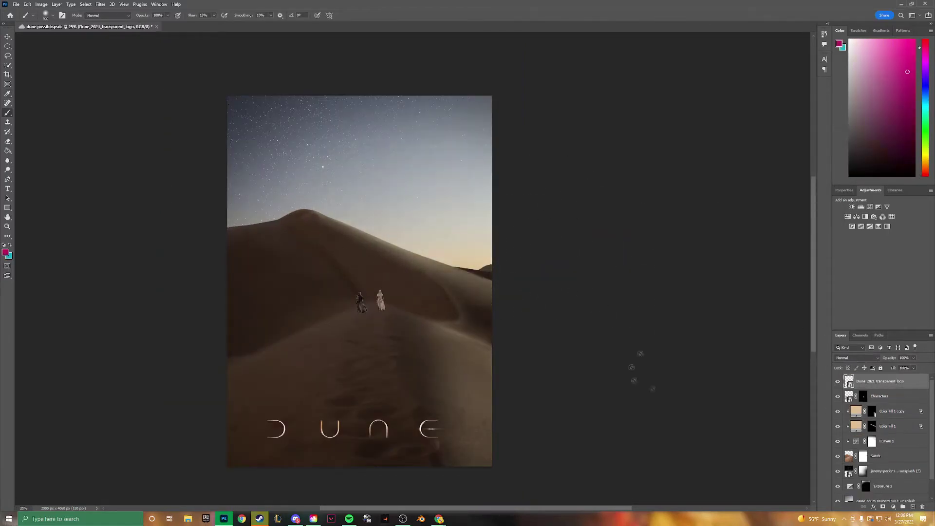
key(ctrl+z)
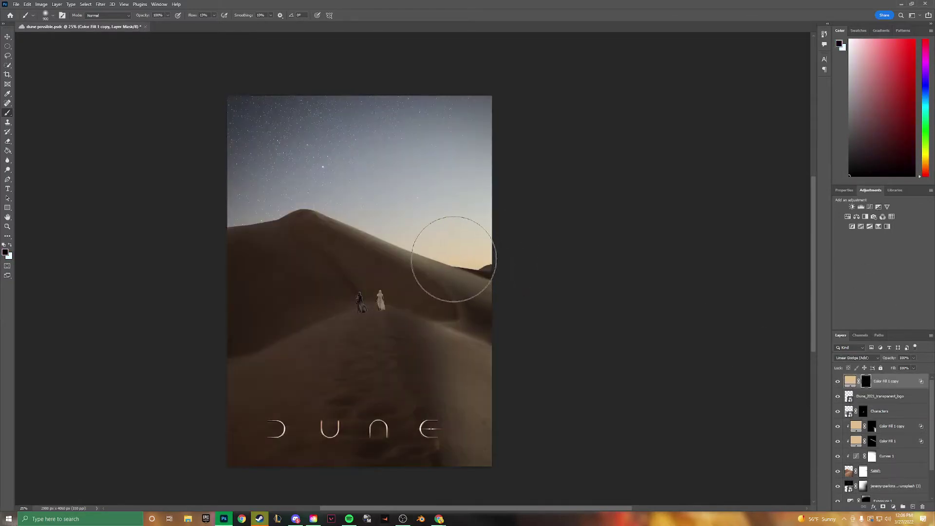
click(850, 358)
click(850, 391)
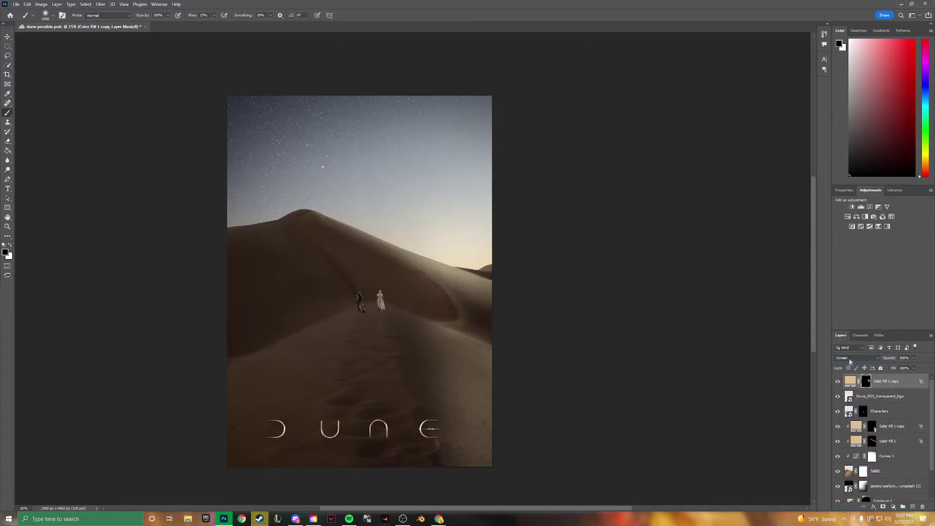
click(850, 358)
click(852, 402)
Review the glow's fill colour without changes, then select the lower Color Fill 1 copy layer
double_click(850, 380)
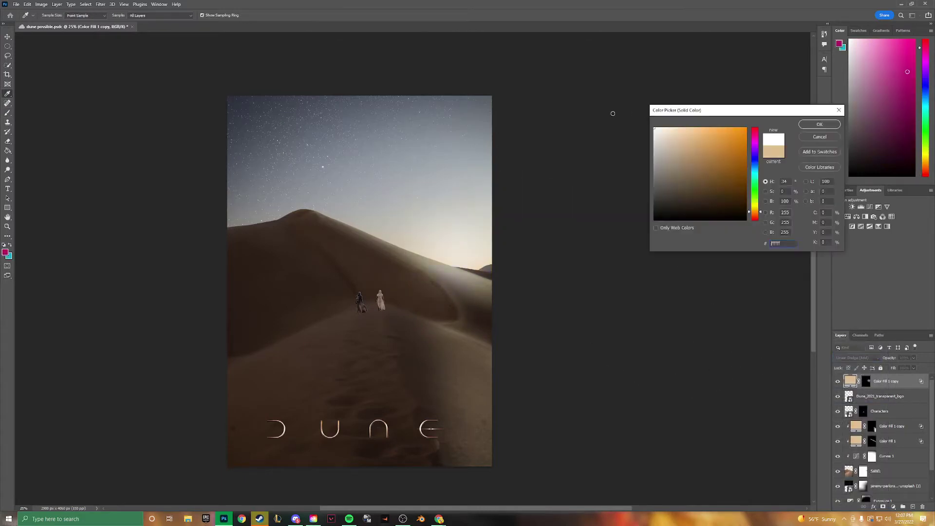
key(Escape)
drag(656, 303, 716, 302)
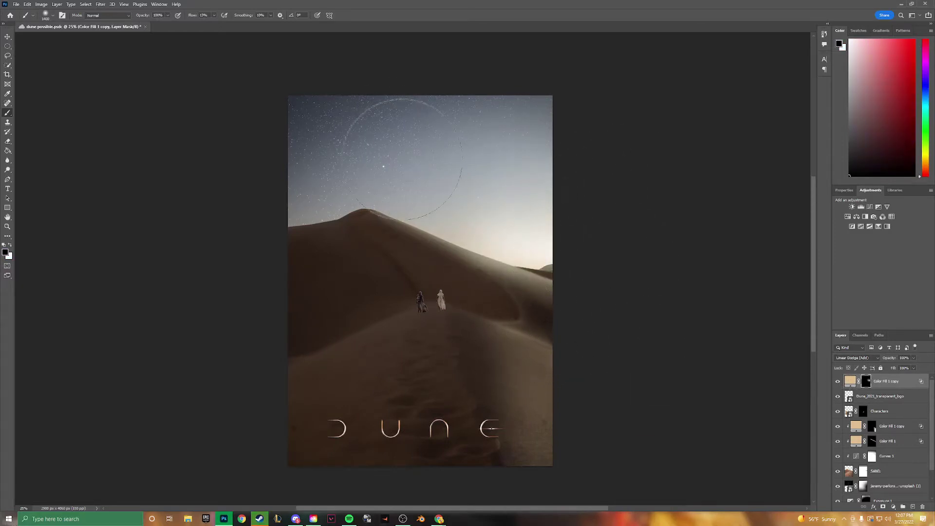
key(bracketright)
key(bracketright)
key(bracketright)
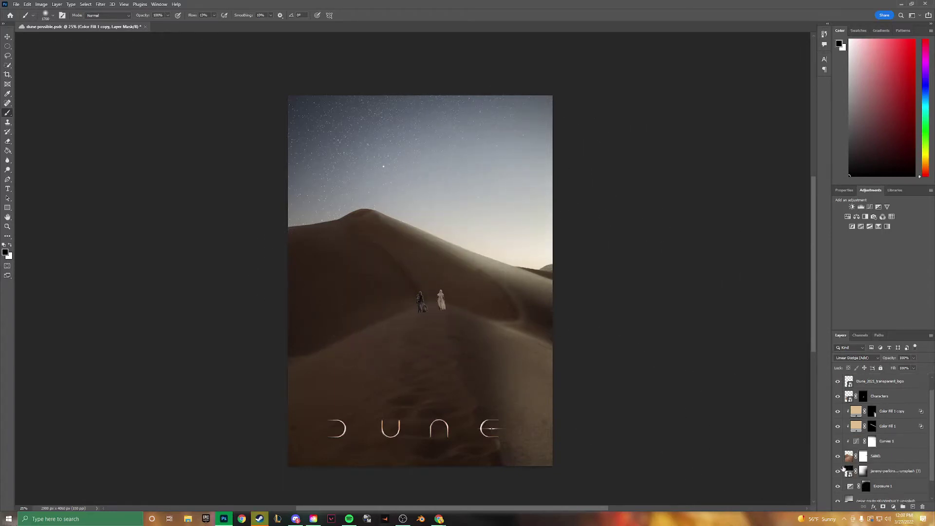
click(891, 427)
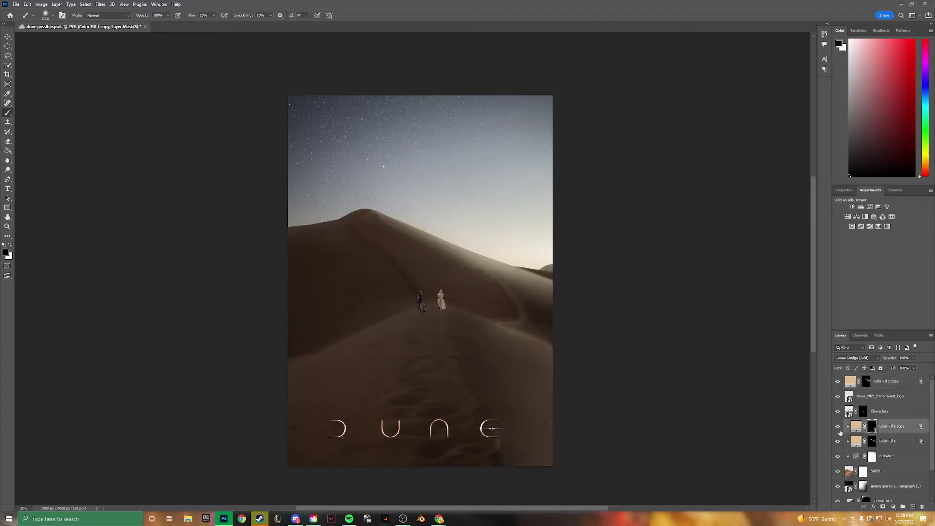
Darken the robed figures with a clipped Curves adjustment on the Characters layer
click(859, 411)
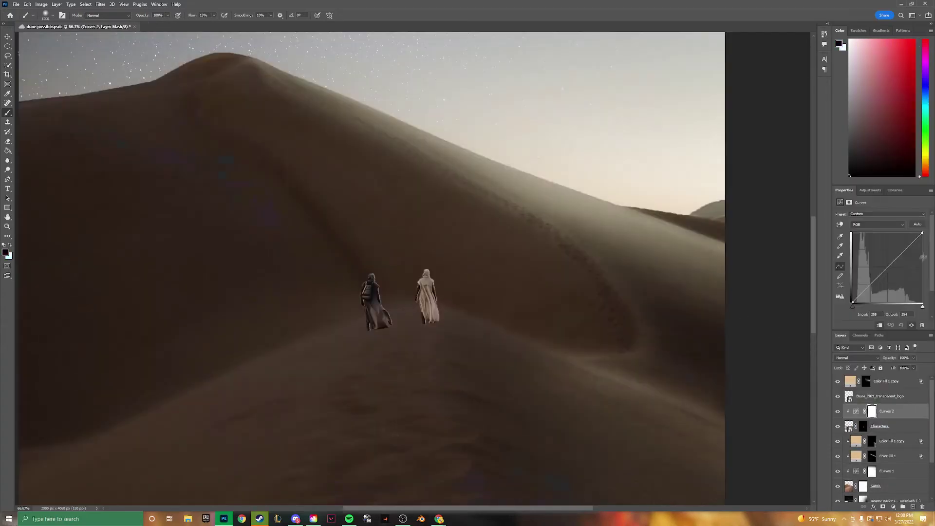
drag(916, 233, 916, 282)
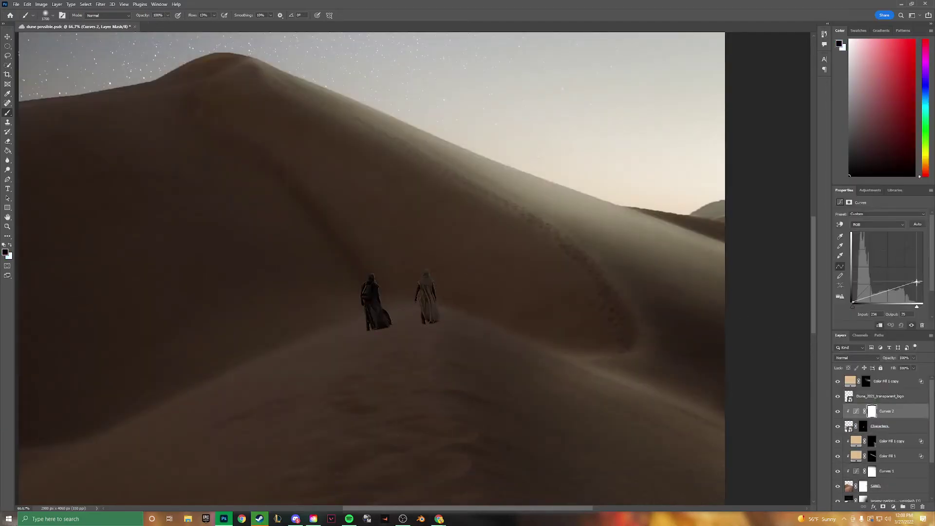
scroll(417, 270, up, 2)
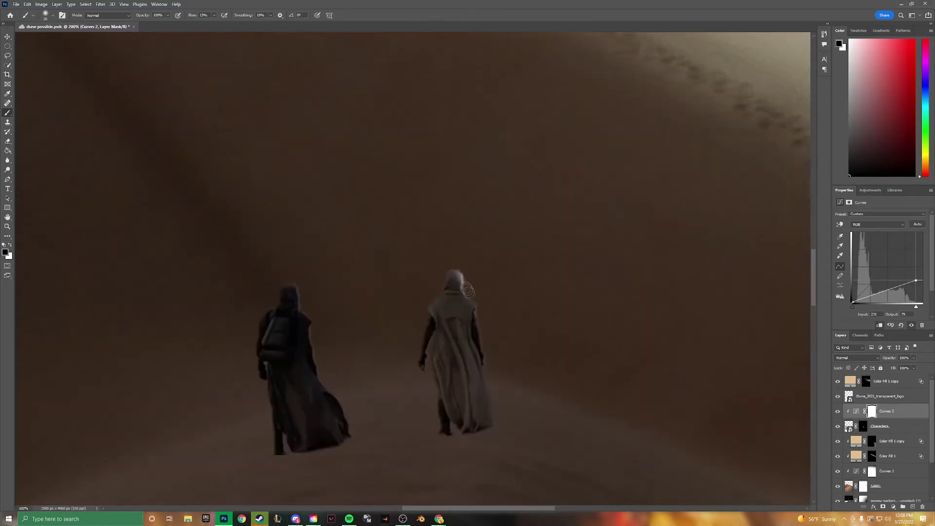
scroll(482, 329, up, 2)
Paint the Curves mask to brighten the white figure's robe and its right edge
drag(463, 345, 448, 410)
key(x)
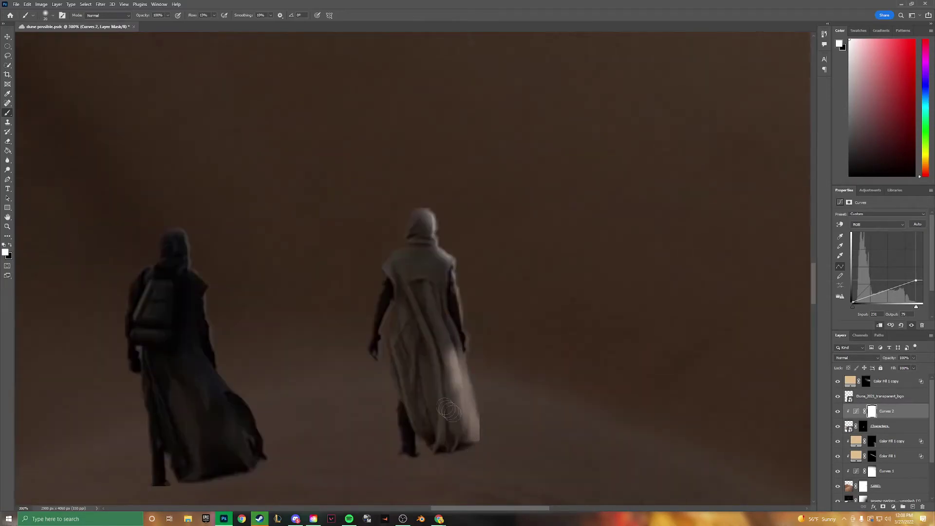
key(x)
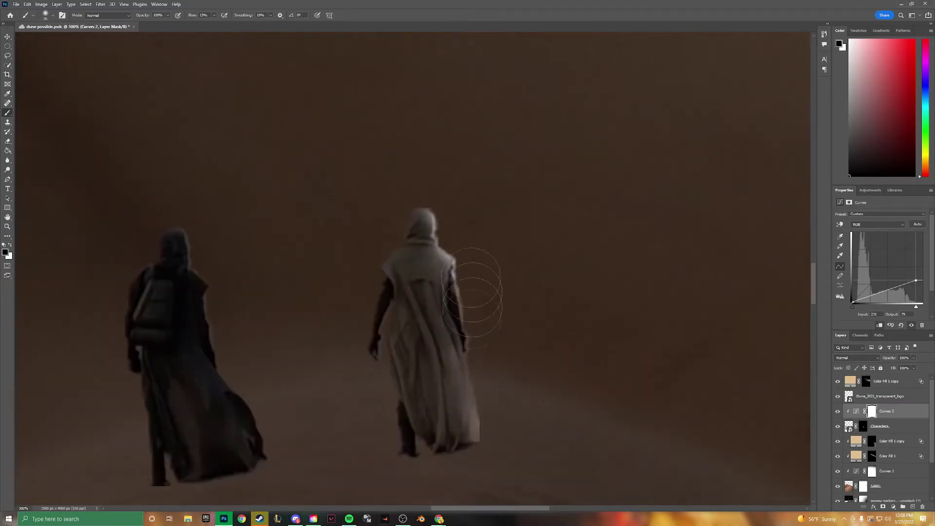
drag(477, 282, 482, 280)
key(ctrl+plus)
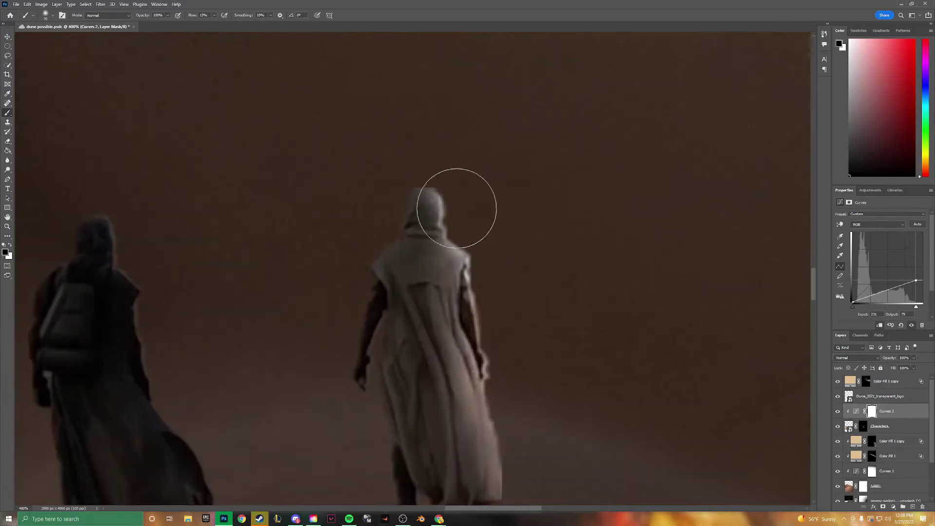
scroll(447, 280, down, 3)
Brighten the white figure's neck, chest and lower robe on the Curves mask
drag(419, 102, 501, 189)
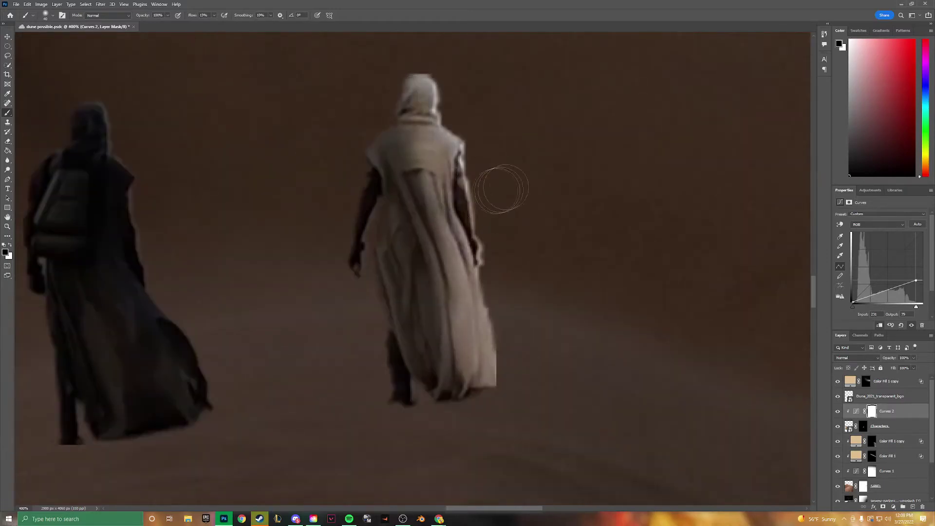
drag(373, 140, 472, 407)
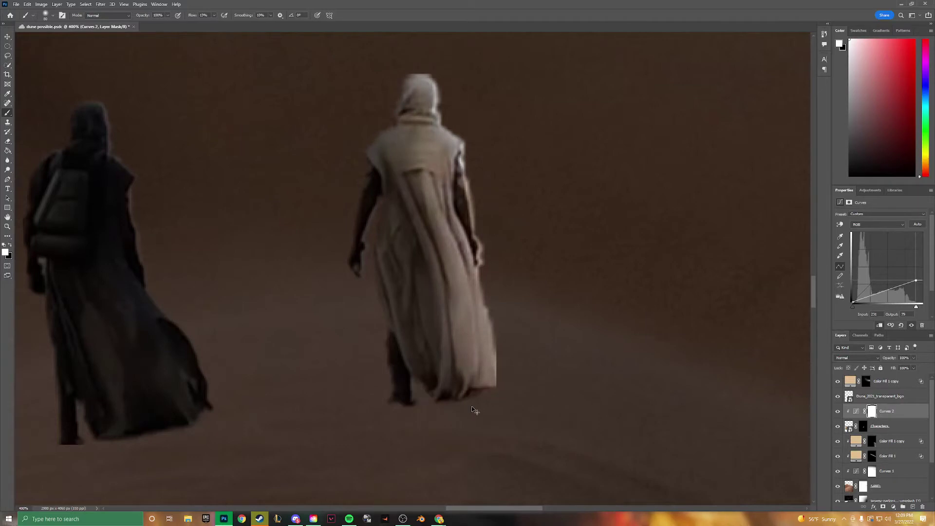
scroll(453, 224, left, 6)
key(bracketleft)
key(bracketleft)
key(bracketleft)
key(x)
scroll(439, 313, right, 1)
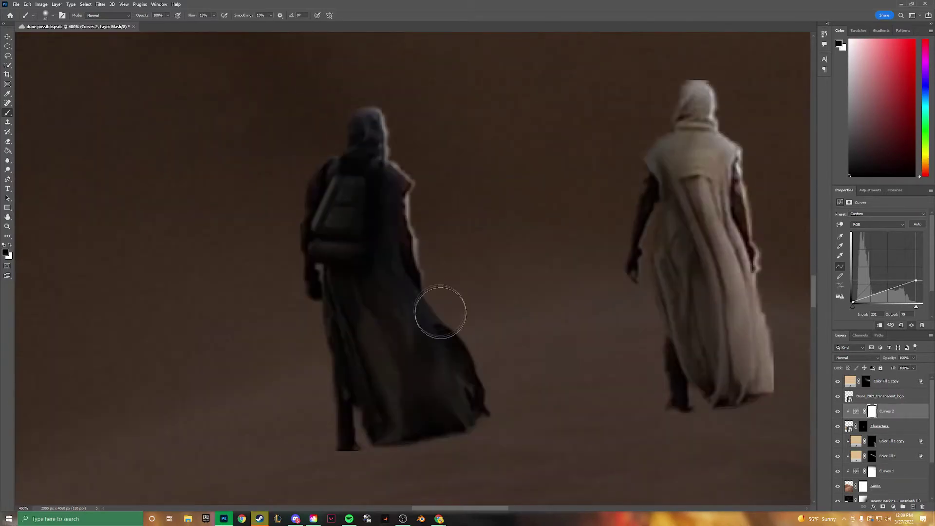
key(ctrl+1)
Add Selective Color and Brightness/Contrast layers, then duplicate Characters into Free Transform
click(876, 217)
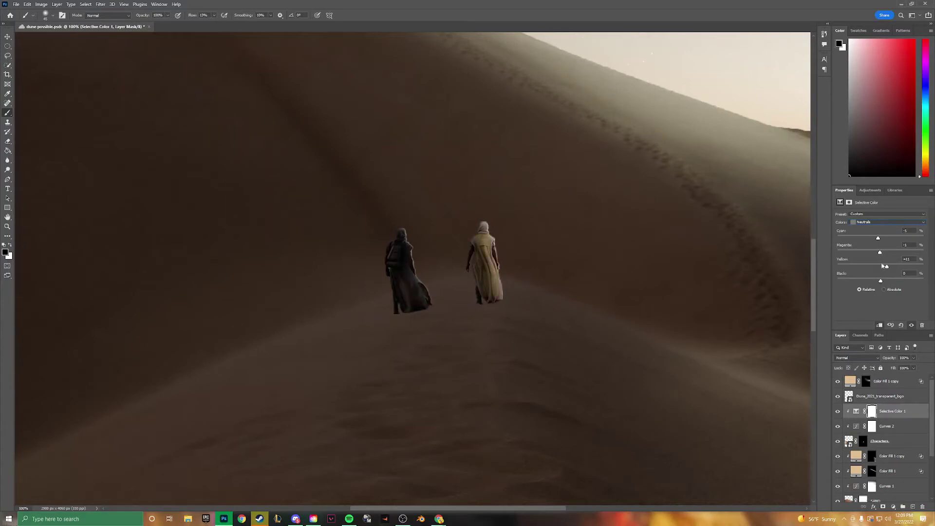
click(870, 190)
click(840, 215)
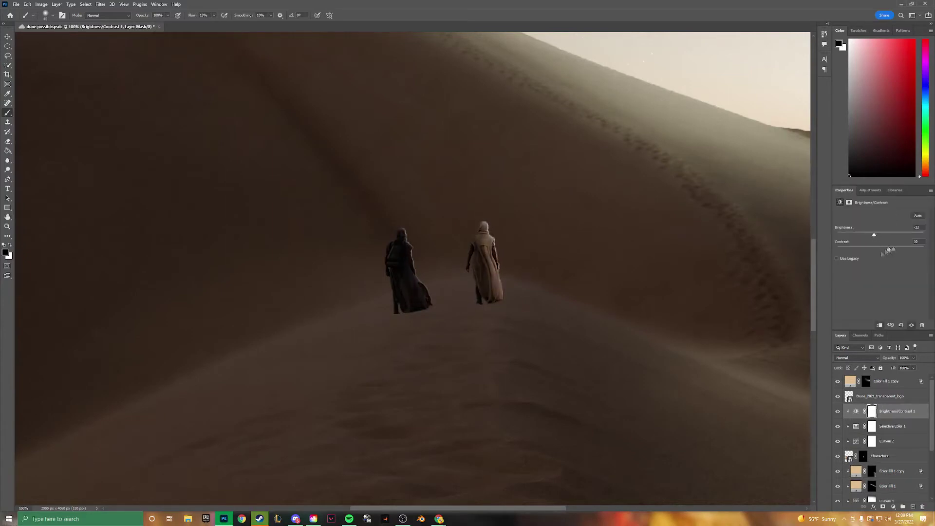
key(ctrl+j)
key(ctrl+t)
Flip, rotate and narrow the Characters copy into long slanting shadows below the figures
key(ctrl+minus)
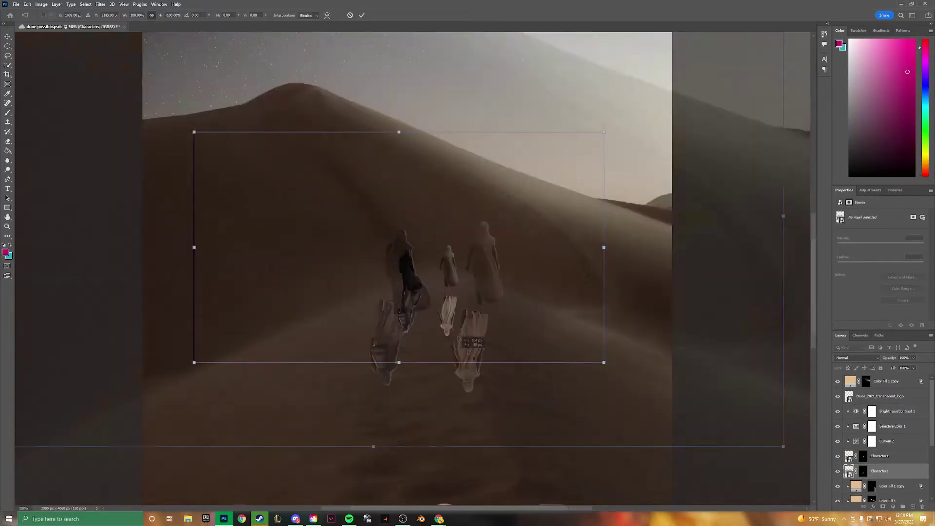
mouse_move(399, 132)
mouse_down()
mouse_move(445, 174)
mouse_move(559, 204)
mouse_up()
right_click(506, 195)
click(520, 215)
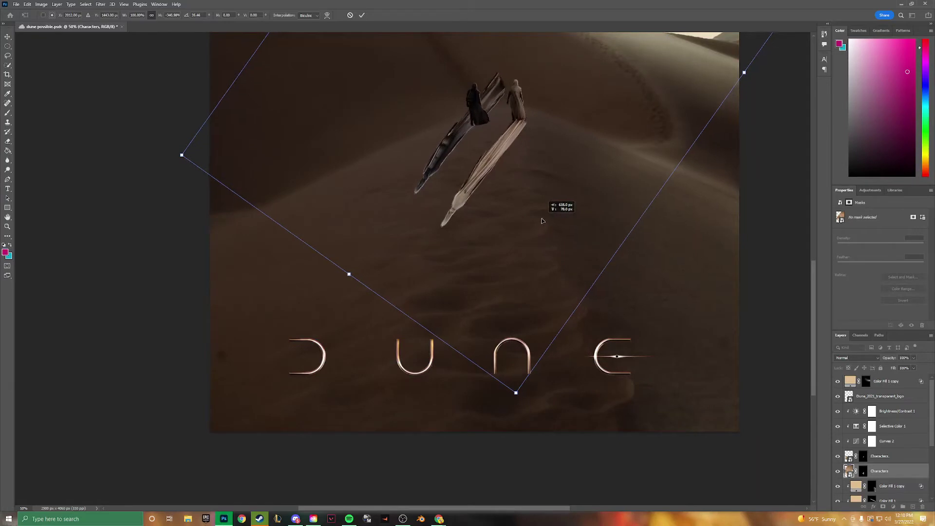
drag(705, 62, 559, 166)
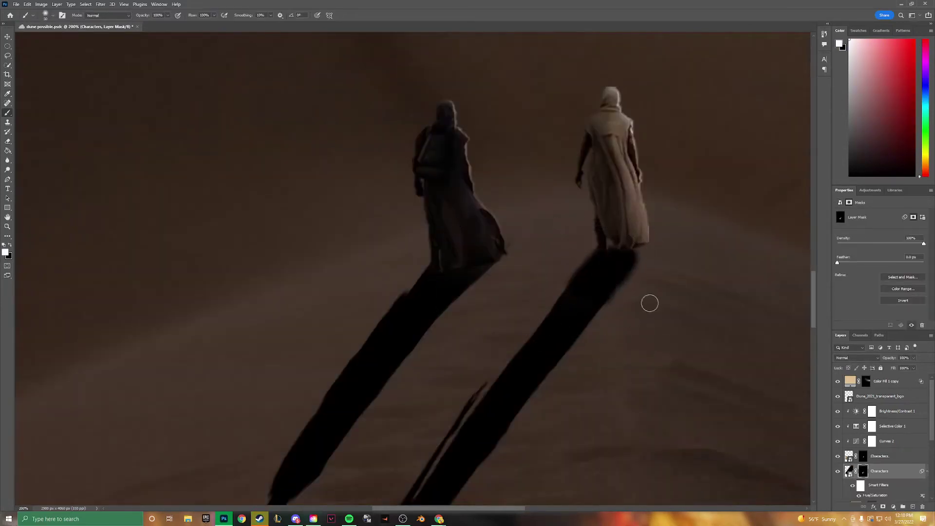
Mask the shadow's top near the feet with black and soften it with Gaussian Blur
key(x)
key(bracketright)
key(bracketright)
key(bracketright)
drag(667, 288, 658, 268)
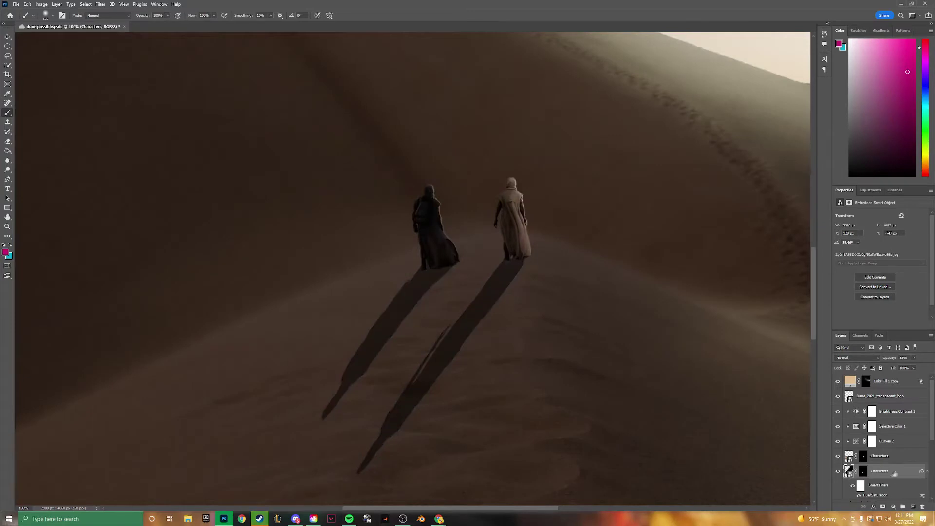
click(100, 4)
click(204, 118)
key(Return)
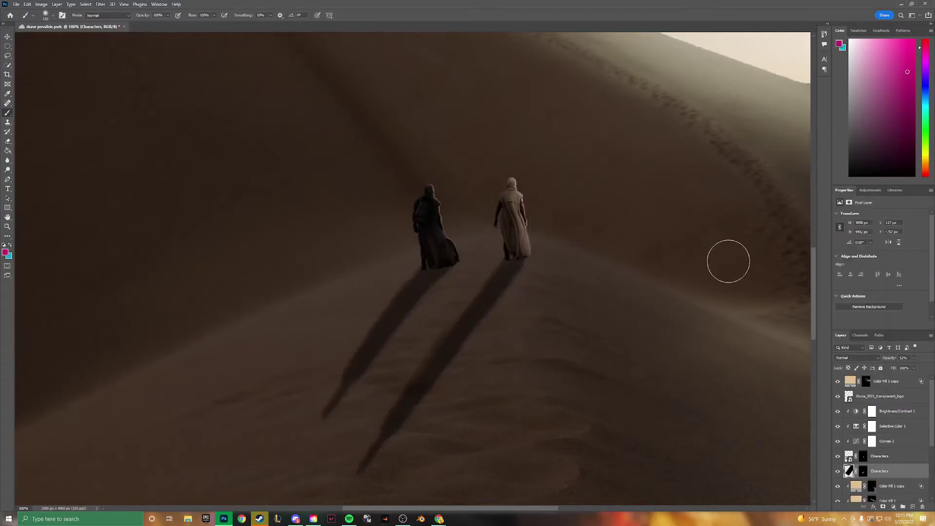
key(ctrl+minus)
key(ctrl+minus)
key(ctrl+minus)
Set shadows to 38% opacity, apply Crisp_Warm Color Lookup at 33%, and mask it beside the figures
drag(889, 358, 902, 358)
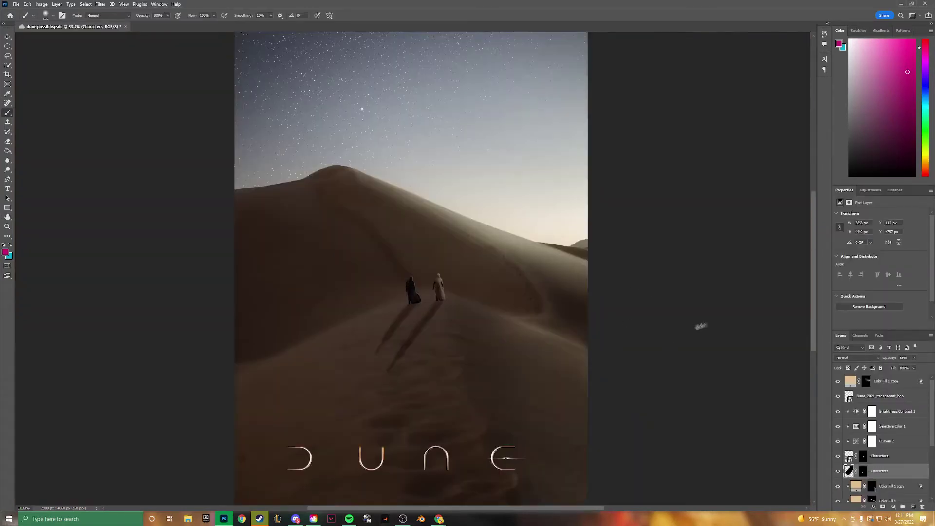
click(895, 216)
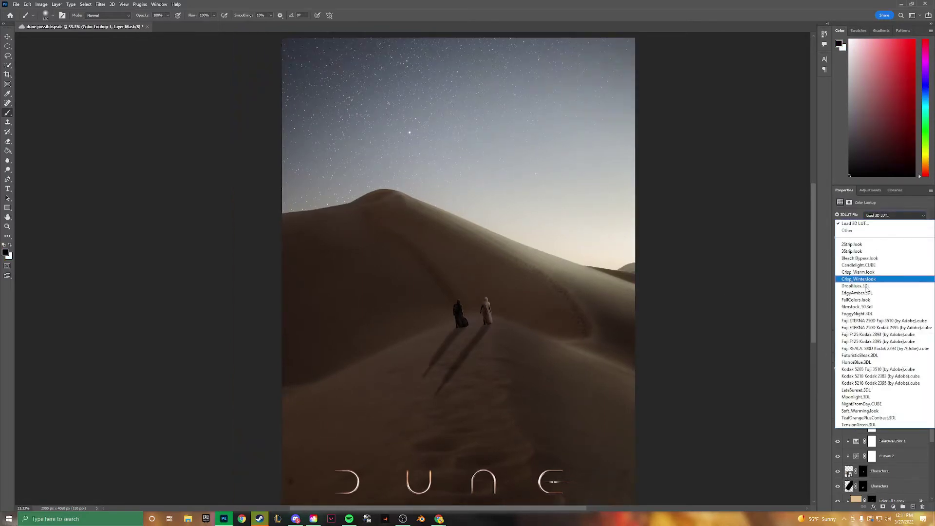
click(869, 273)
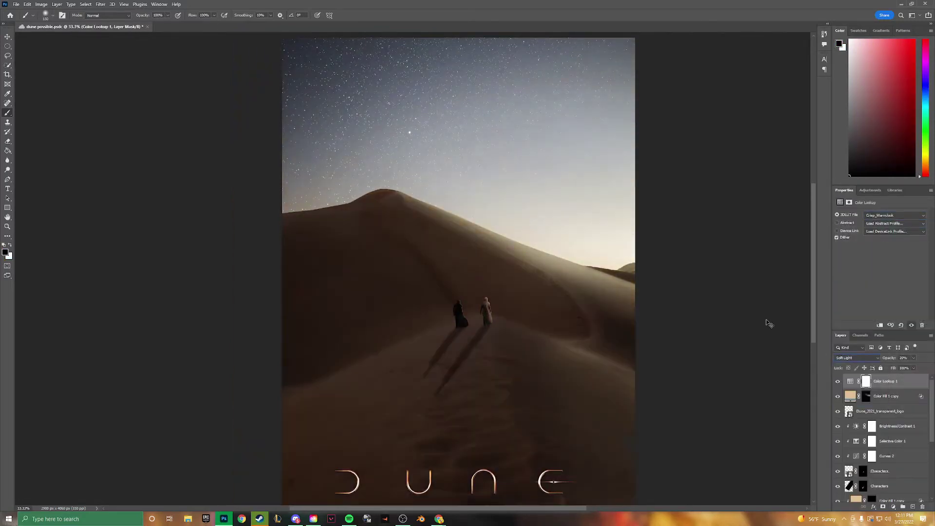
drag(892, 361, 898, 360)
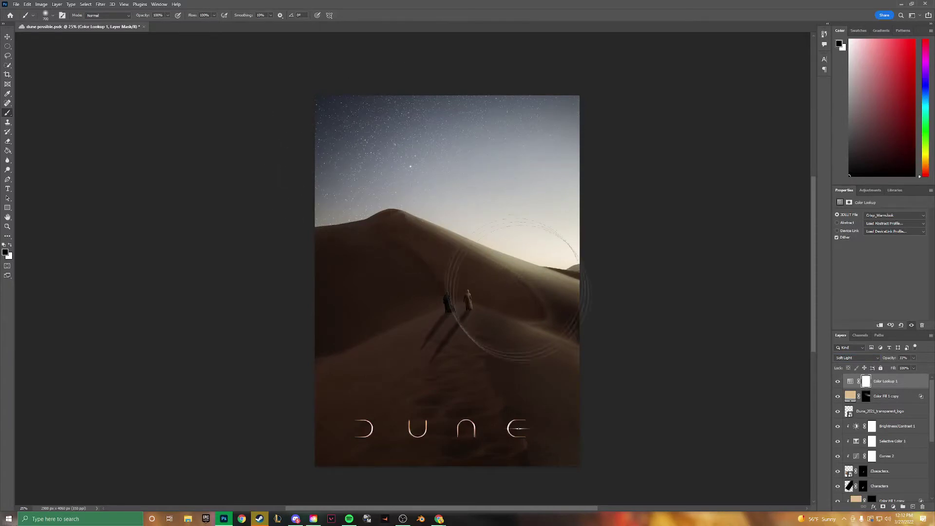
click(517, 288)
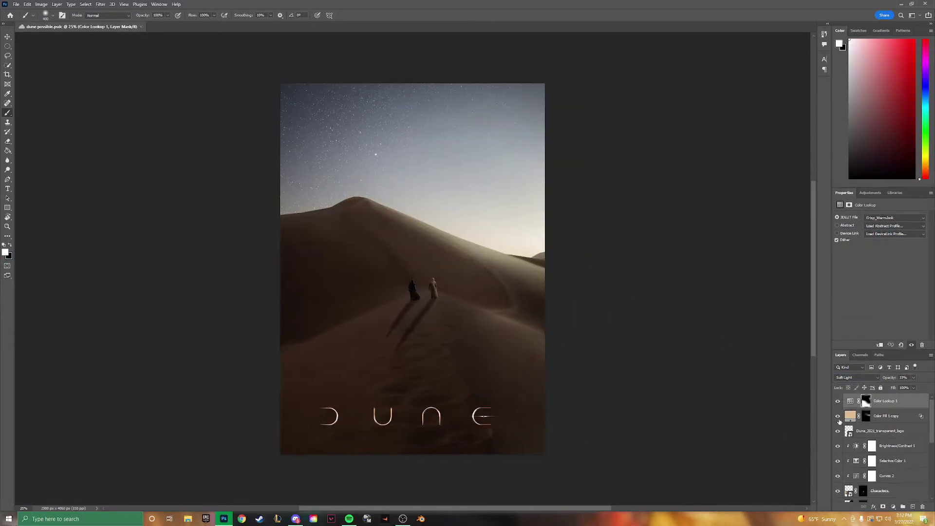
Add a Solid Color fill sampled dark brown from the image and lower its opacity
click(870, 193)
click(893, 506)
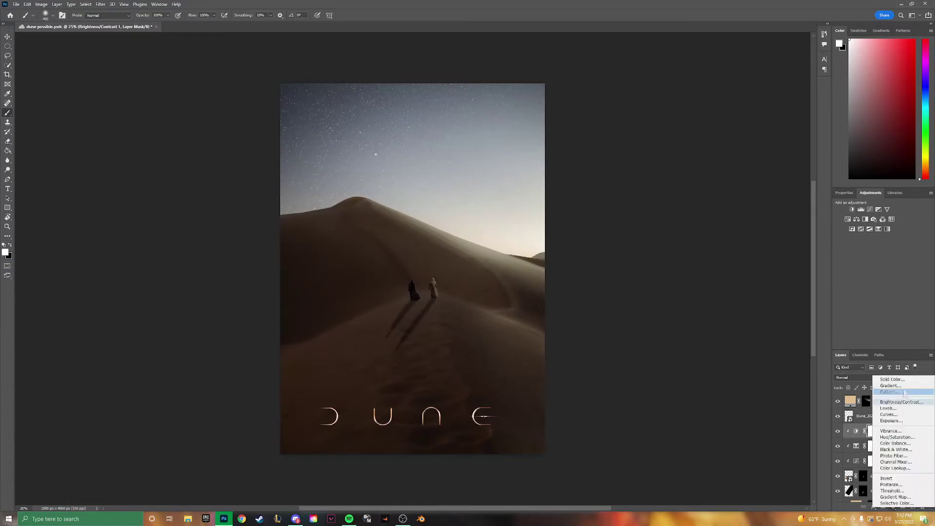
click(886, 378)
click(475, 271)
key(Return)
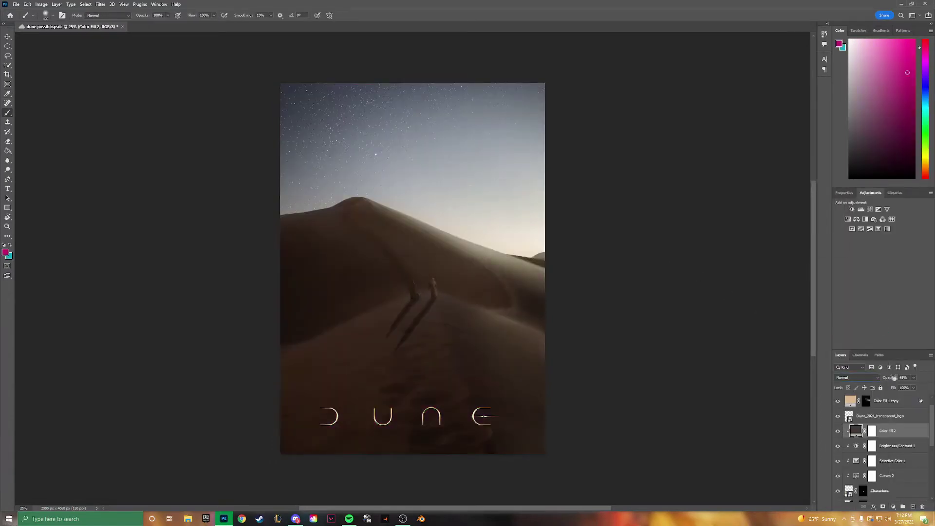
drag(897, 385, 884, 380)
Paint the brown Color Fill 2 mask around the two figures
click(872, 431)
drag(570, 398, 612, 373)
key(ctrl+1)
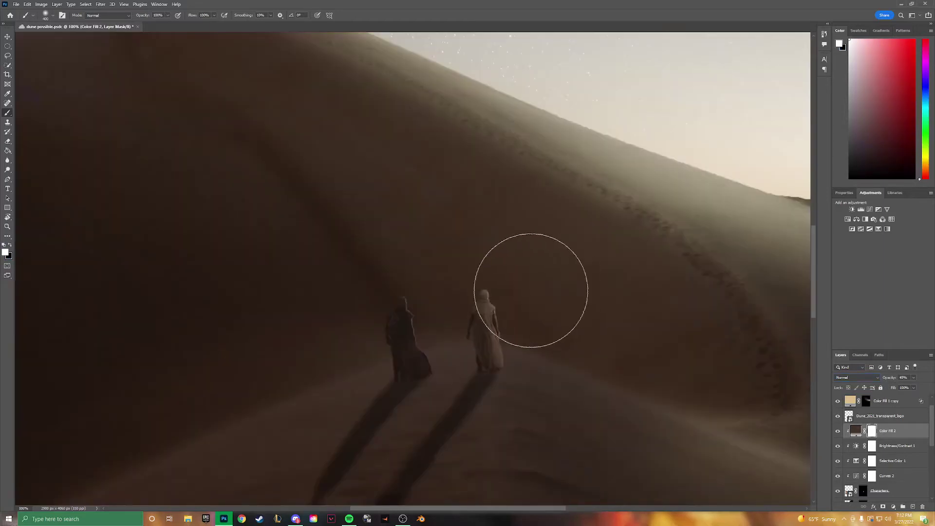
key(x)
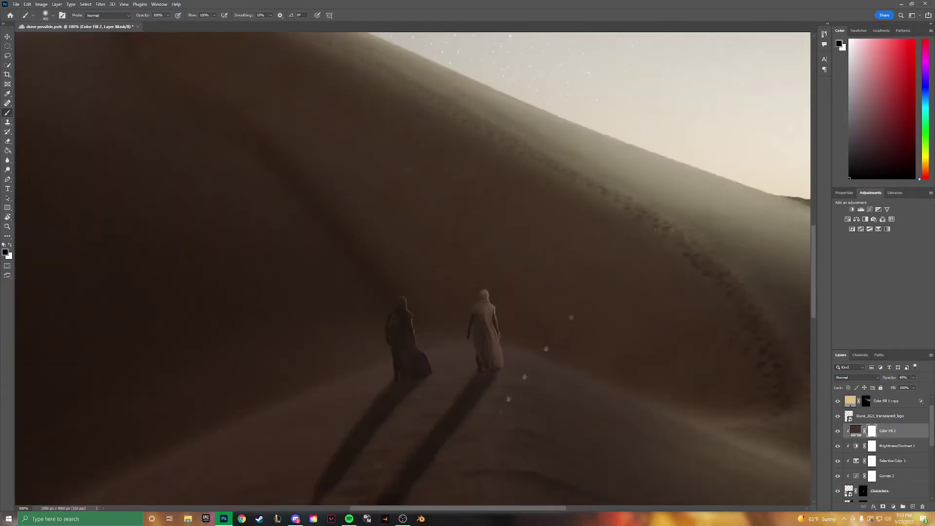
scroll(649, 227, down, 5)
scroll(879, 453, down, 2)
Paint the second Characters mask to extend the left figure's shadow down the dune
click(863, 476)
drag(416, 355, 385, 321)
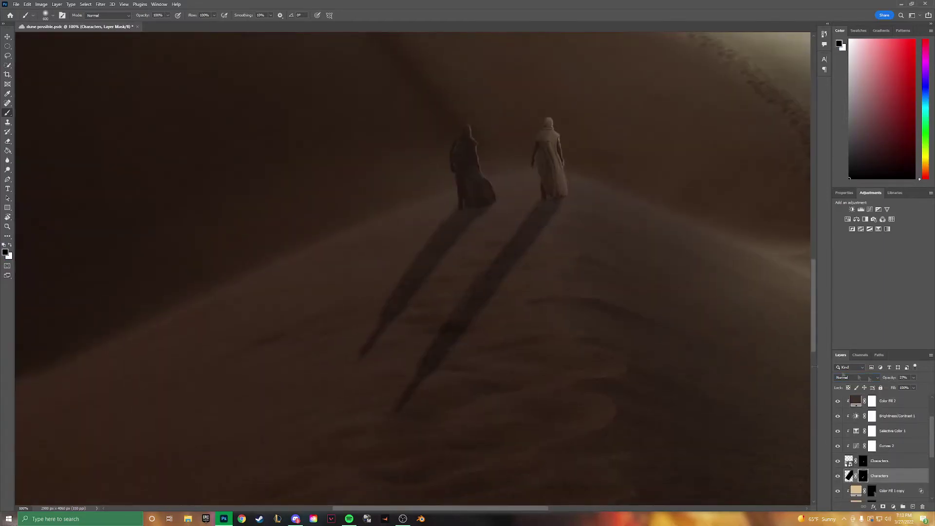
key(bracketright)
key(bracketright)
key(ctrl+minus)
key(bracketright)
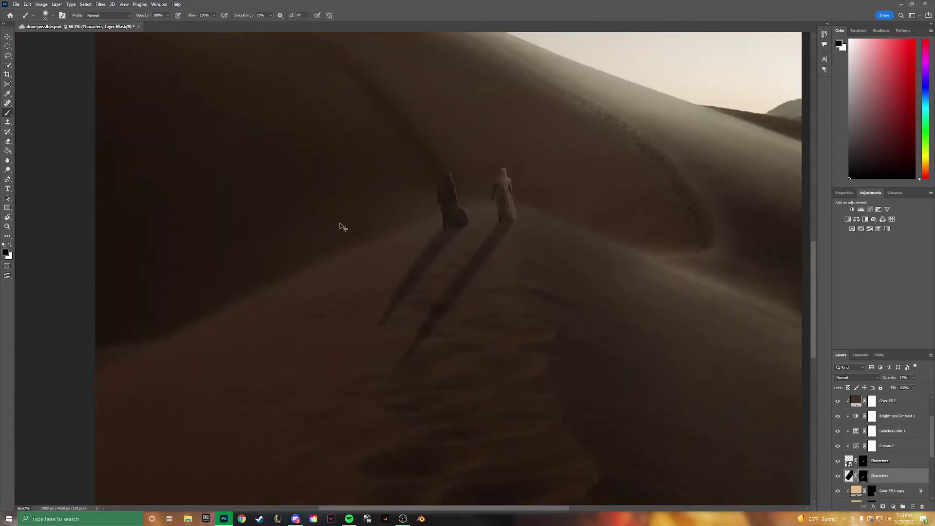
key(ctrl+minus)
key(ctrl+minus)
key(ctrl+minus)
scroll(881, 438, up, 2)
Select Color Fill 2, check its blend mode options, and zoom to 50% on the dune
click(888, 430)
click(857, 378)
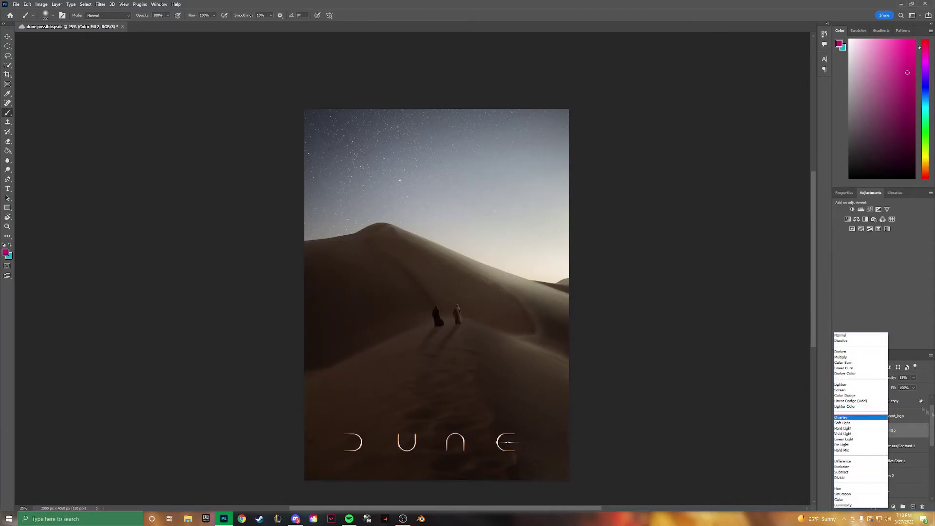
key(Escape)
key(ctrl+plus)
key(ctrl+plus)
scroll(881, 439, up, 2)
Invert the Color Fill 2 mask to hide the brown fill and choose the cloud Brushes 03 tip
click(866, 400)
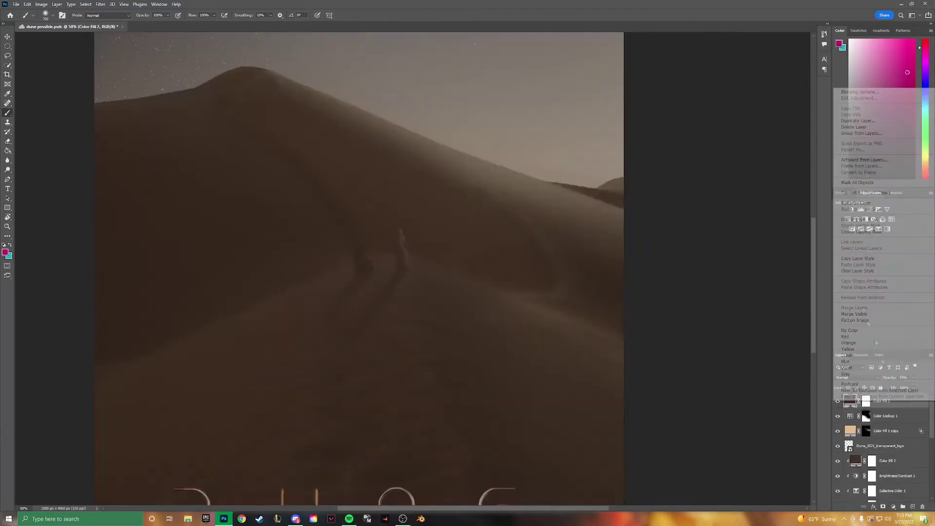
key(ctrl+z)
key(ctrl+i)
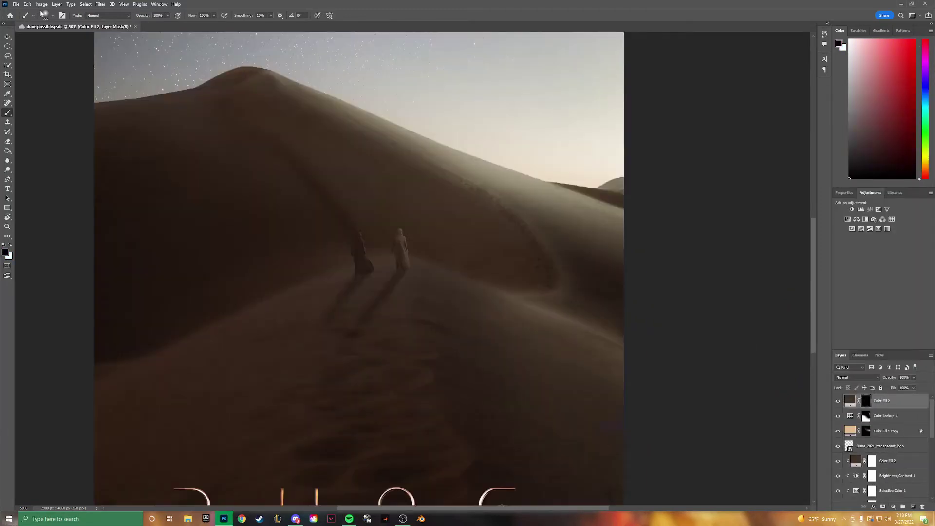
click(45, 16)
key(Escape)
click(46, 15)
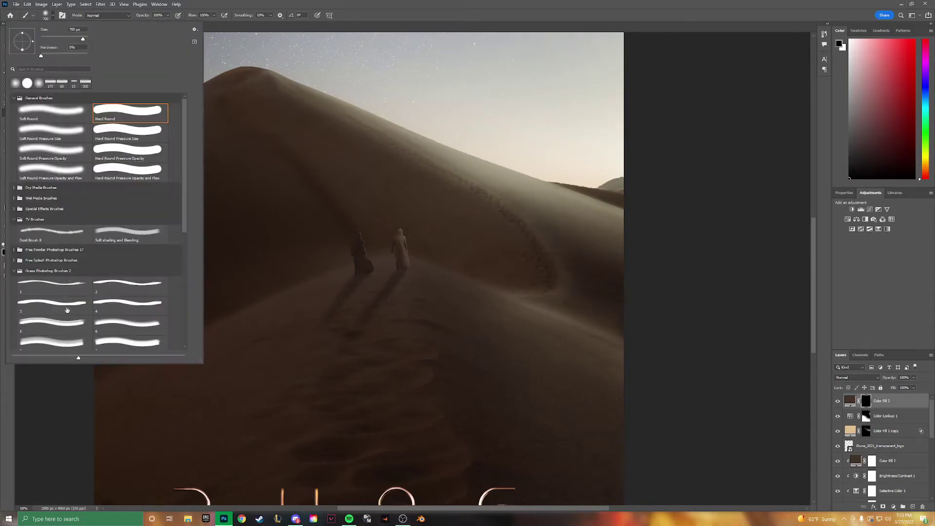
scroll(98, 219, down, 1)
click(62, 314)
key(Escape)
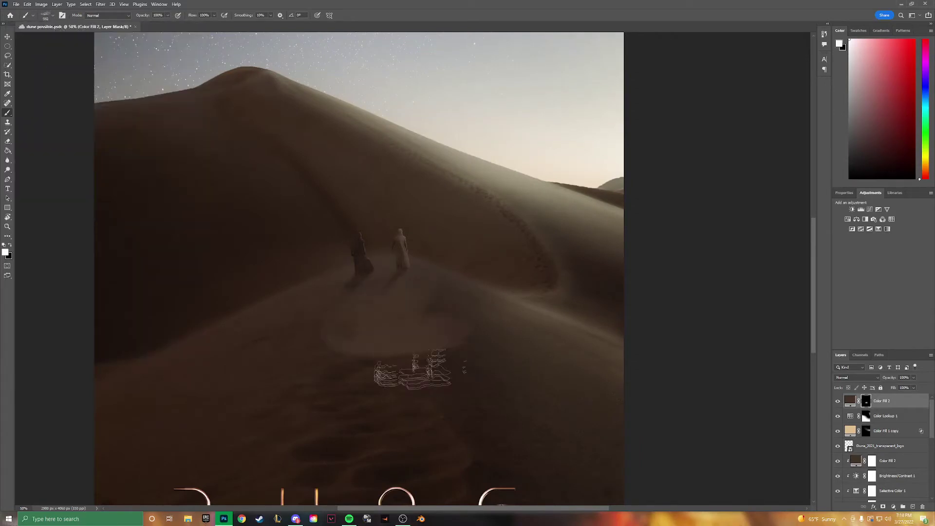
Keep the existing brown fill colour and set white as the painting colour
double_click(850, 400)
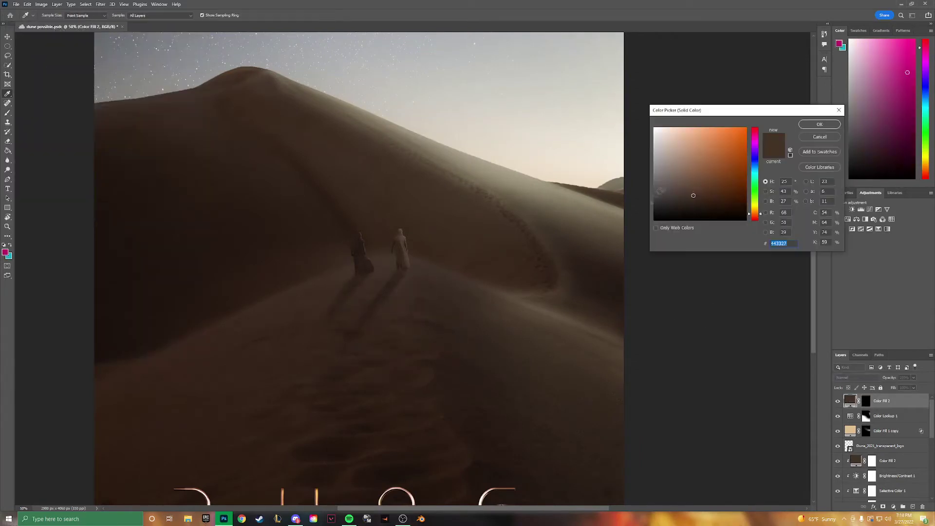
click(818, 124)
scroll(385, 312, up, 3)
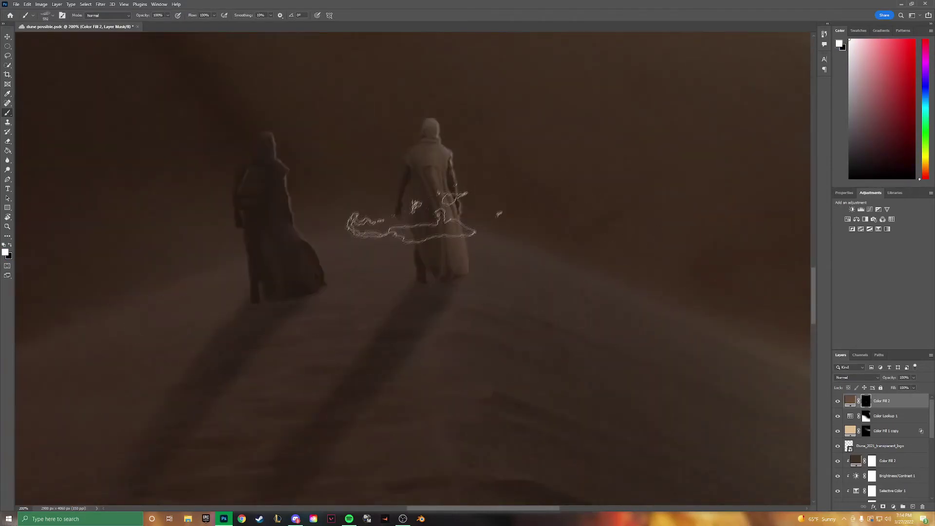
key(x)
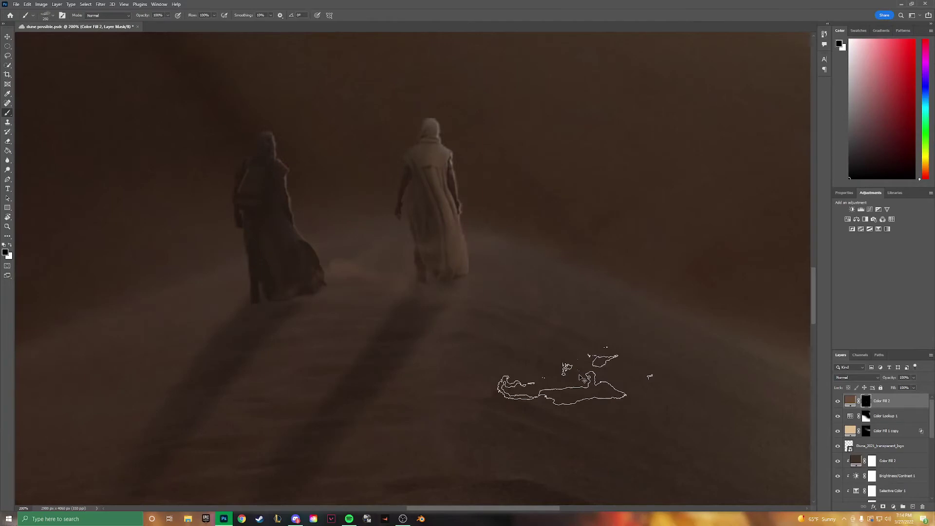
scroll(580, 380, down, 3)
scroll(409, 262, left, 3)
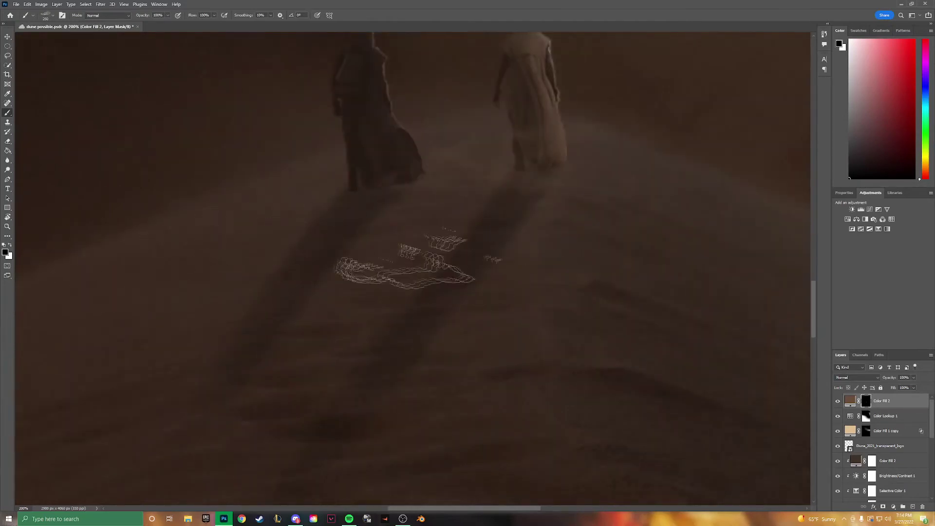
key(x)
scroll(534, 292, right, 5)
scroll(439, 292, down, 3)
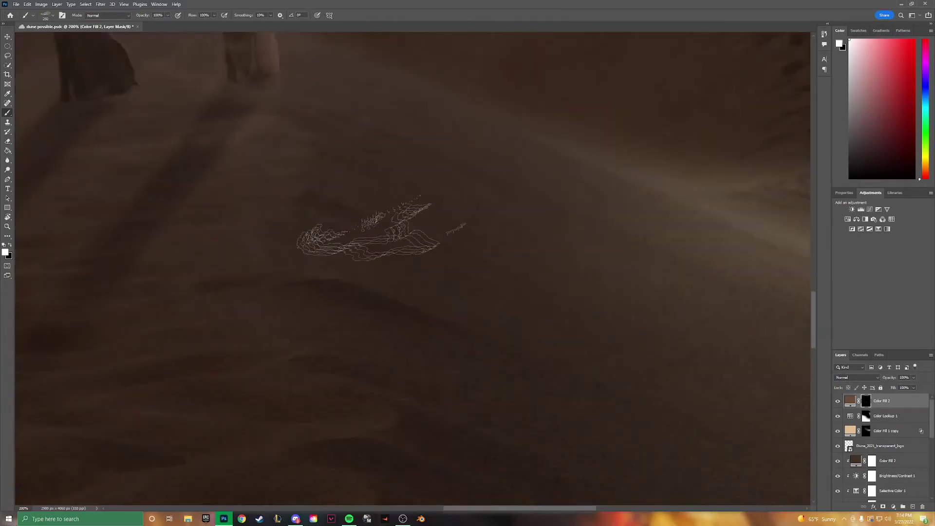
Paint a test dust cloud onto the Color Fill 2 mask, then erase it with black
drag(418, 324, 579, 297)
scroll(411, 295, right, 3)
key(x)
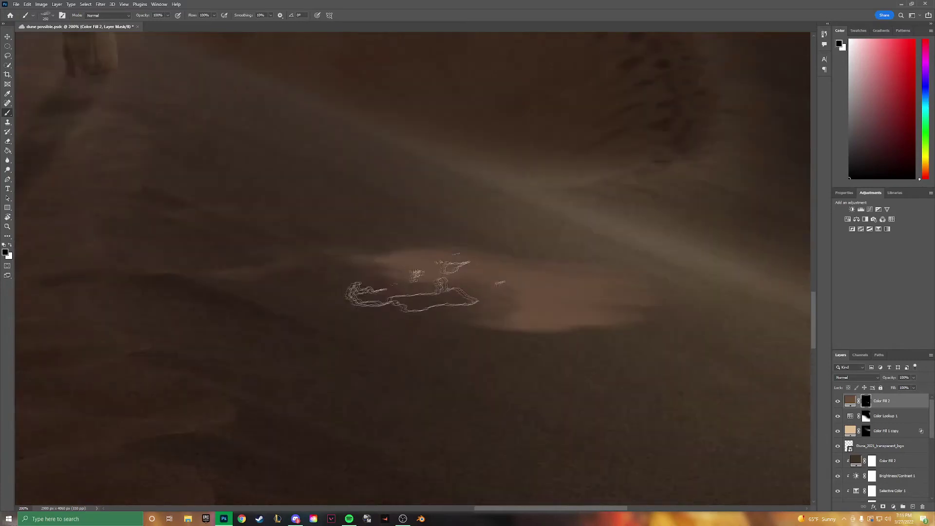
mouse_move(411, 294)
mouse_down()
mouse_move(449, 313)
mouse_move(375, 281)
mouse_move(430, 328)
mouse_up()
scroll(403, 278, down, 2)
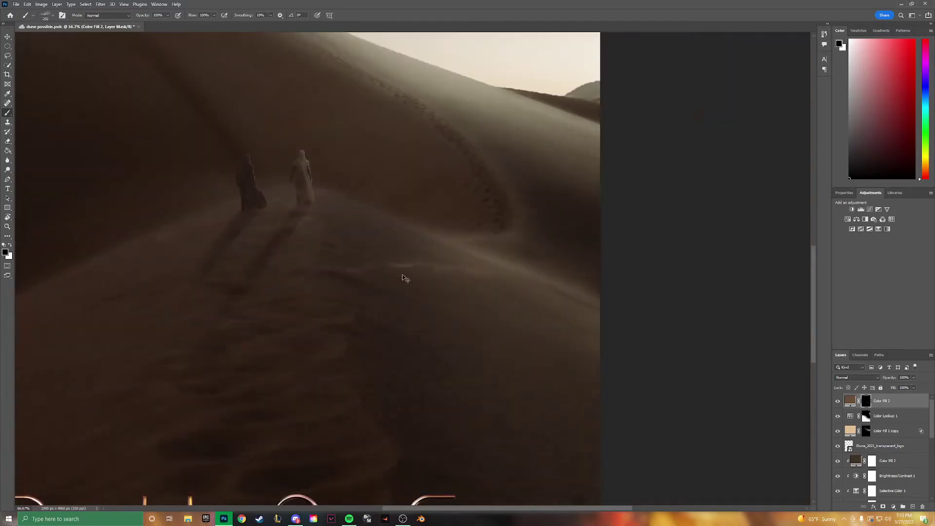
scroll(532, 309, up, 2)
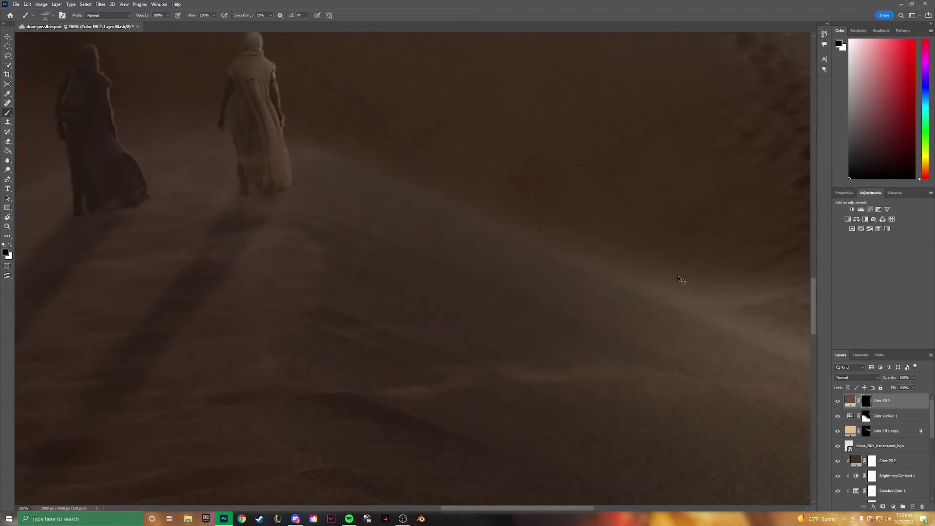
Paint a dust wisp near the dune crest through the fill mask
key(ctrl+minus)
scroll(587, 377, left, 5)
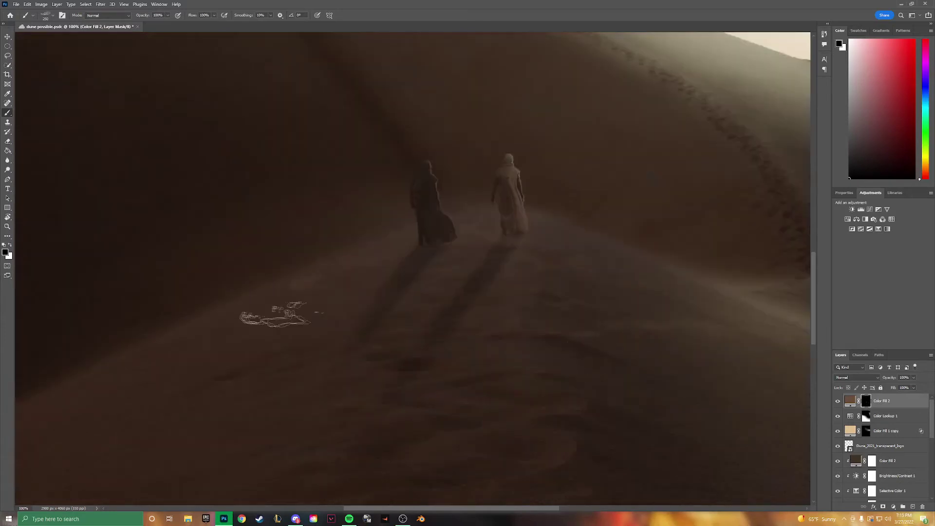
scroll(498, 392, up, 5)
scroll(497, 393, right, 5)
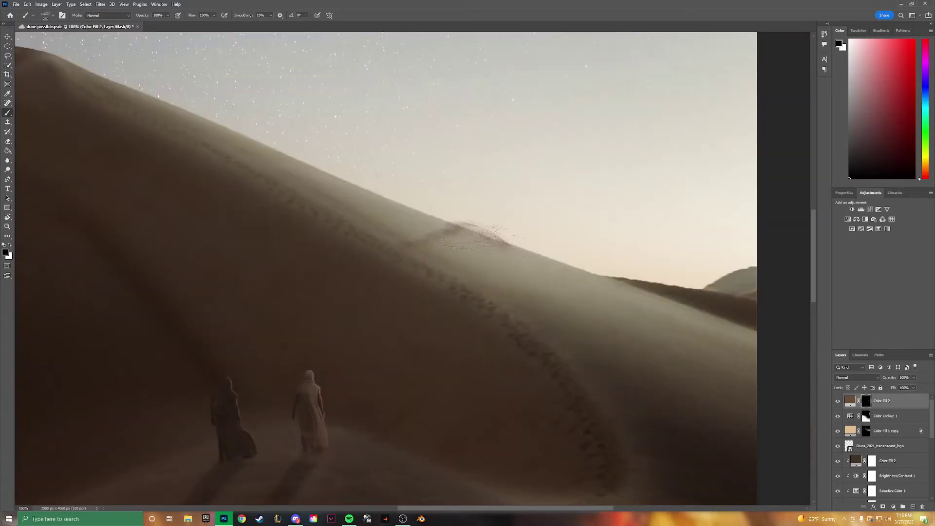
scroll(341, 239, down, 7)
scroll(341, 239, left, 4)
key(x)
key(x)
mouse_move(481, 282)
mouse_down()
mouse_move(219, 366)
mouse_move(385, 321)
mouse_move(300, 352)
mouse_up()
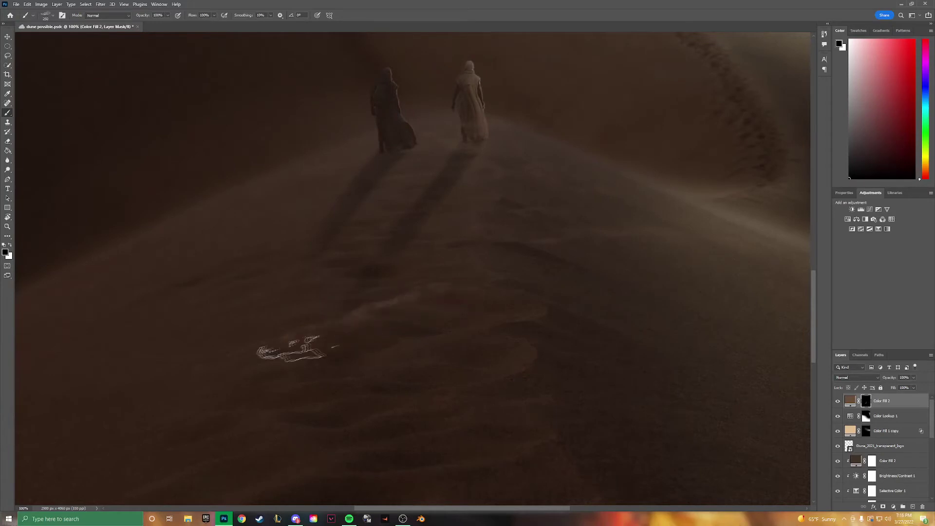
Switch to a larger cloud brush with black as the painting colour
scroll(511, 369, right, 2)
scroll(511, 368, up, 1)
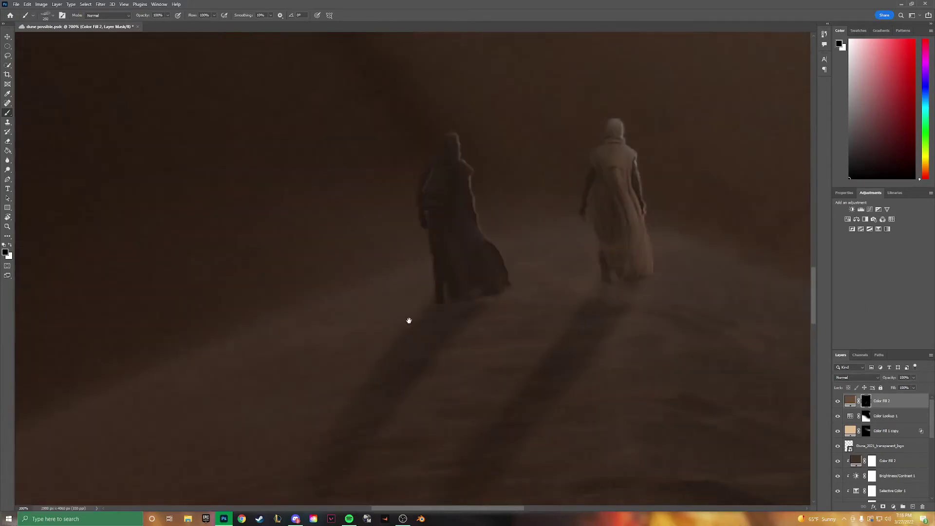
scroll(407, 319, down, 2)
scroll(839, 462, down, 2)
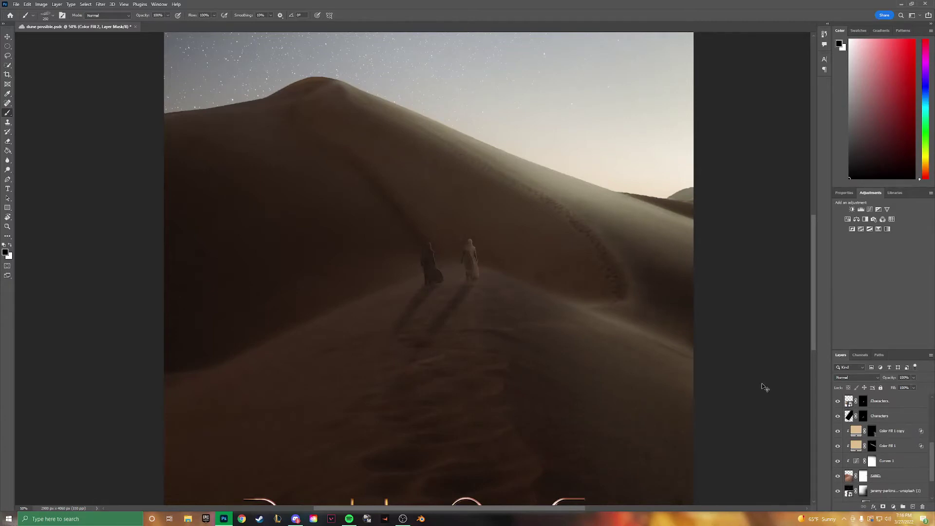
scroll(764, 386, up, 1)
scroll(880, 456, up, 3)
click(49, 15)
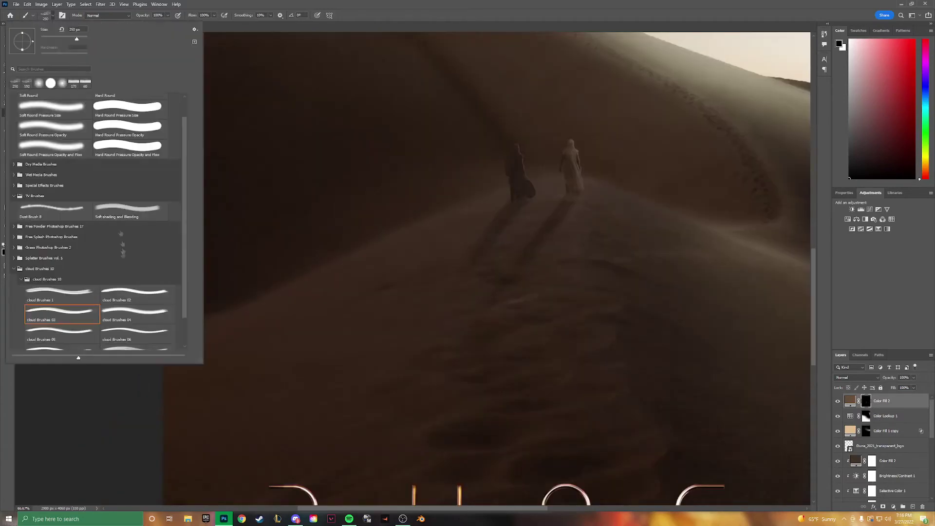
scroll(608, 306, up, 2)
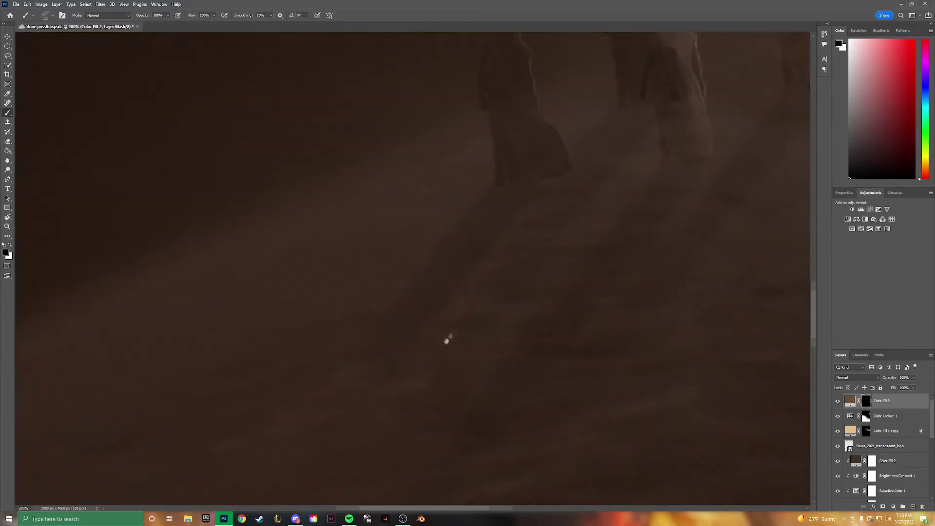
key(x)
scroll(570, 293, down, 3)
scroll(392, 246, up, 4)
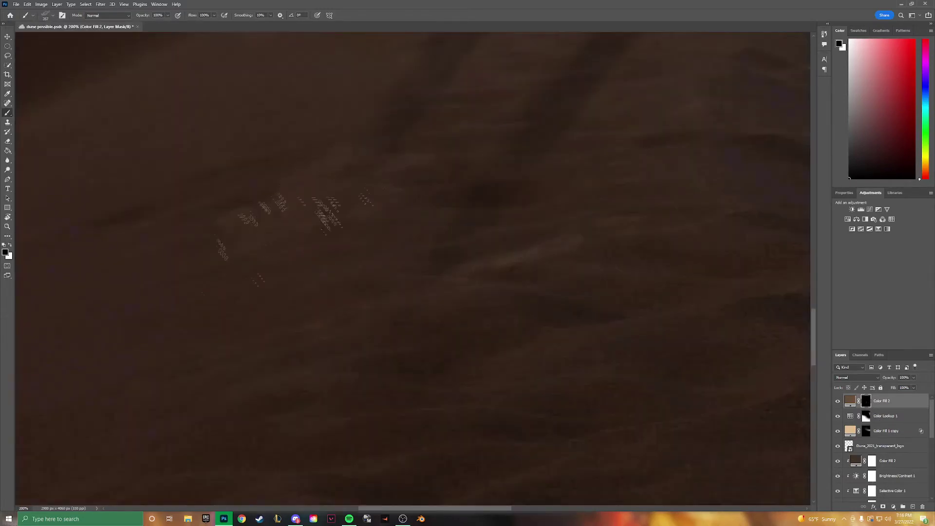
Toggle between white and black painting colours while moving around the dunes
scroll(272, 199, up, 2)
scroll(411, 247, down, 5)
key(x)
scroll(536, 287, left, 5)
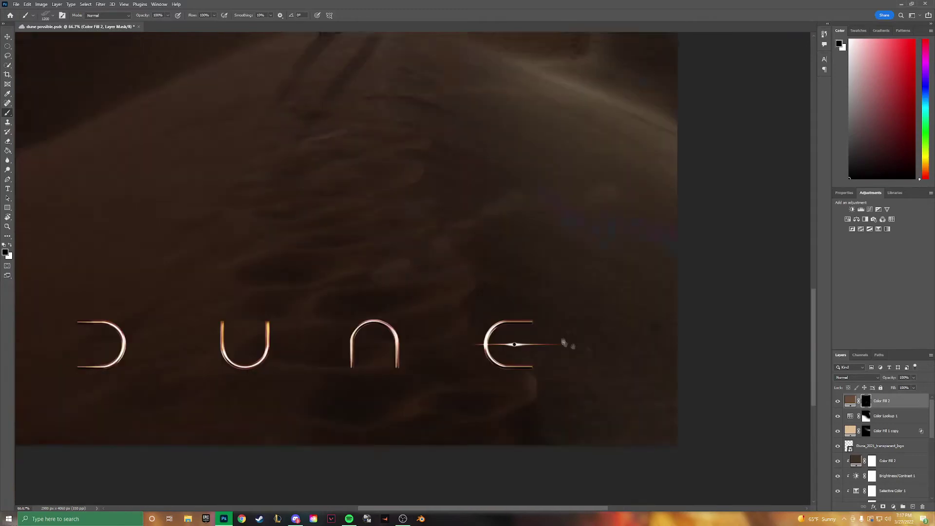
key(x)
scroll(428, 263, right, 3)
scroll(429, 263, up, 1)
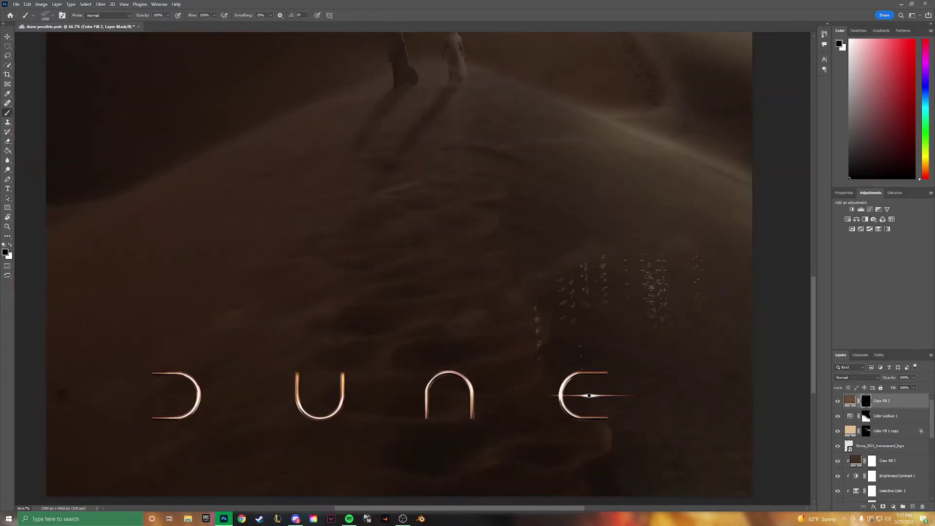
scroll(650, 288, down, 3)
scroll(650, 288, left, 1)
scroll(609, 326, up, 3)
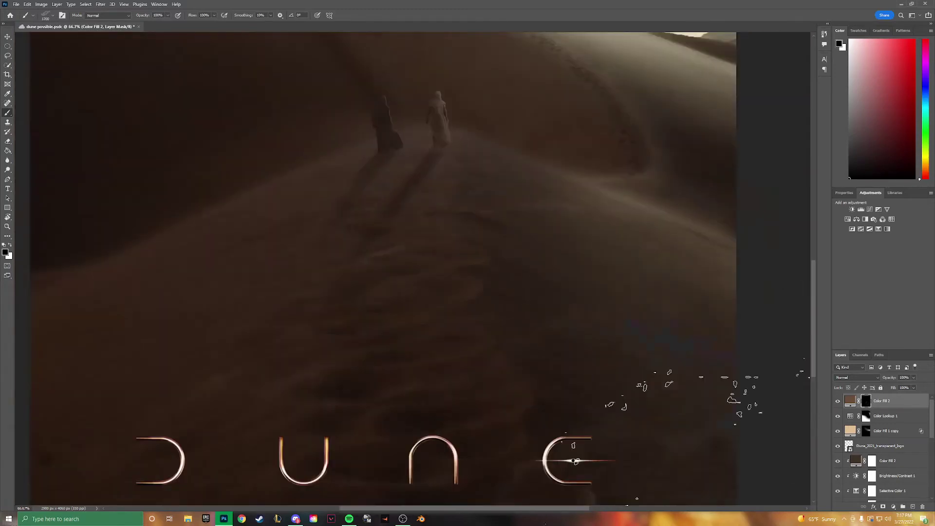
scroll(495, 386, down, 4)
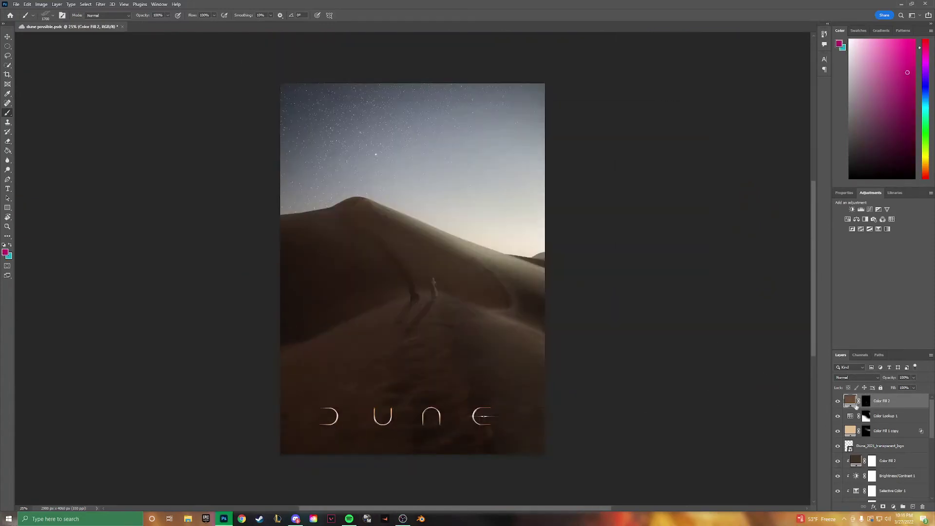
scroll(542, 384, up, 4)
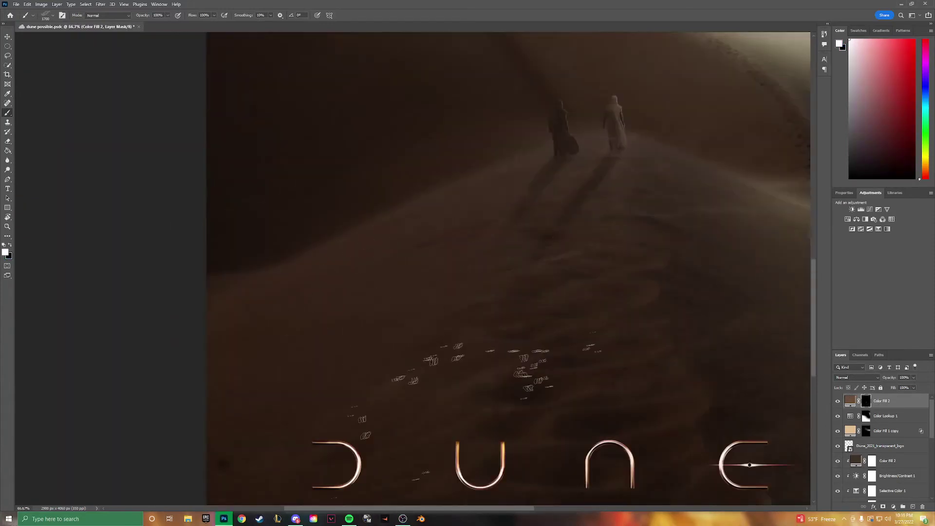
Duplicate Color Fill 2, delete the copy, and reset colours to black and white
key(ctrl+j)
key(ctrl+minus)
key(ctrl+minus)
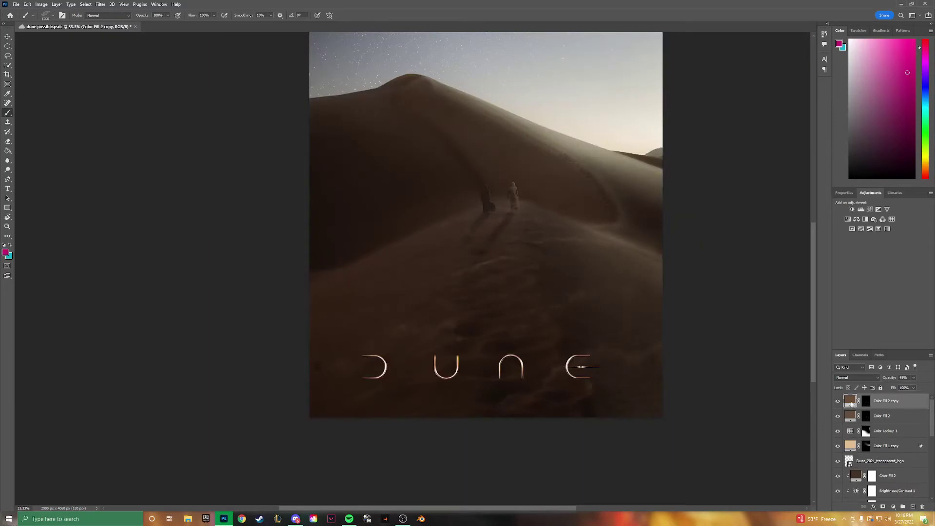
key(Delete)
key(ctrl+plus)
key(d)
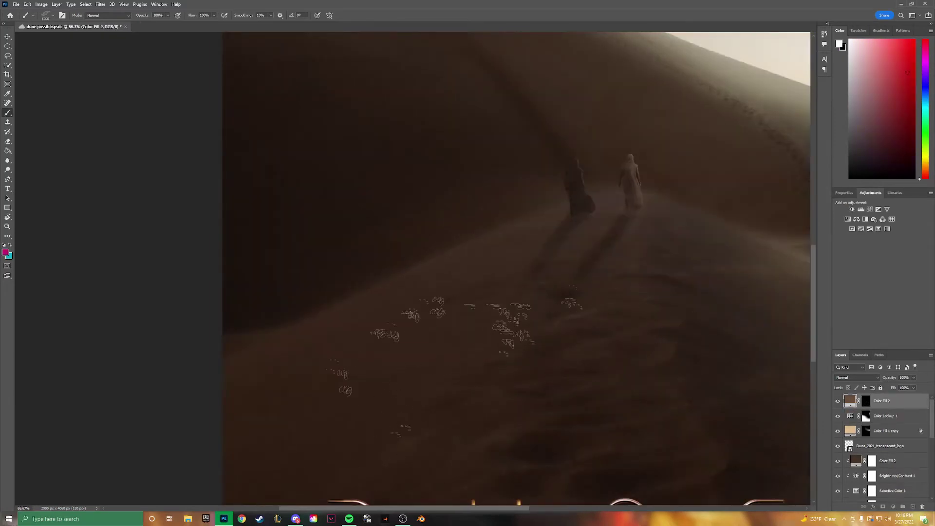
scroll(511, 248, up, 3)
key(ctrl+minus)
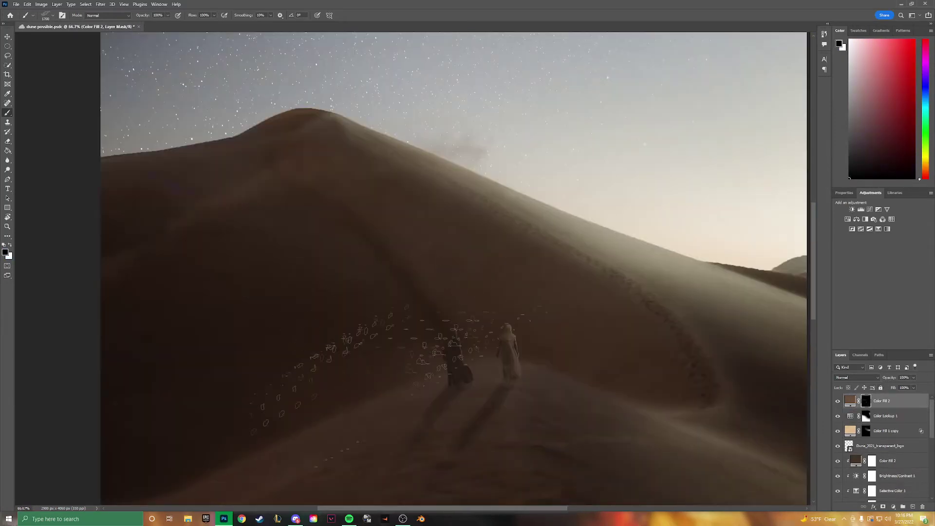
key(ctrl+minus)
key(ctrl+minus)
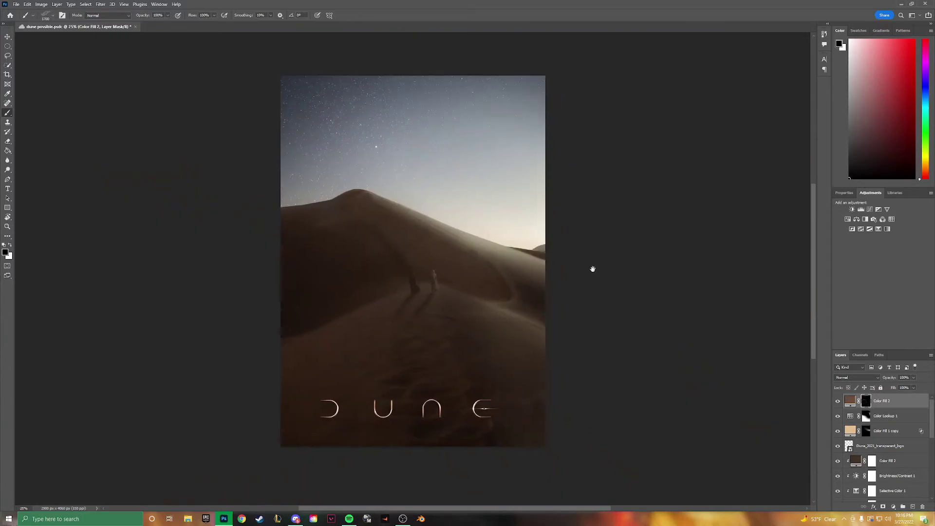
scroll(592, 266, up, 3)
scroll(384, 317, up, 2)
click(46, 15)
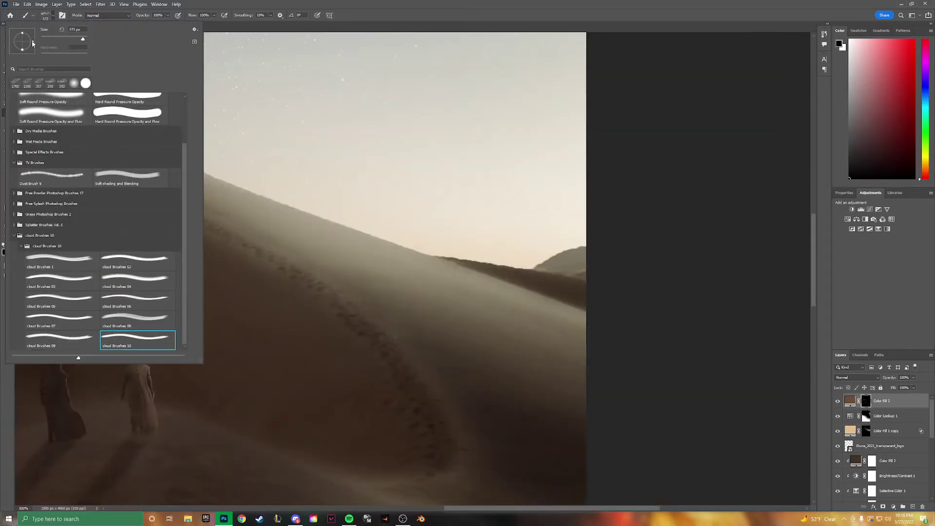
Pick a cloud brush, edit the Color Fill 1 copy colour, and place the planet above the dune
double_click(124, 333)
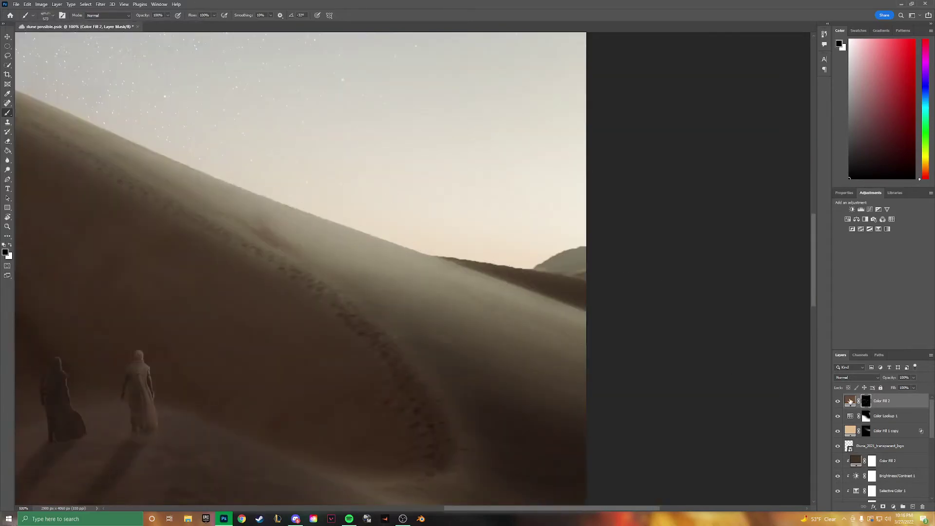
double_click(850, 431)
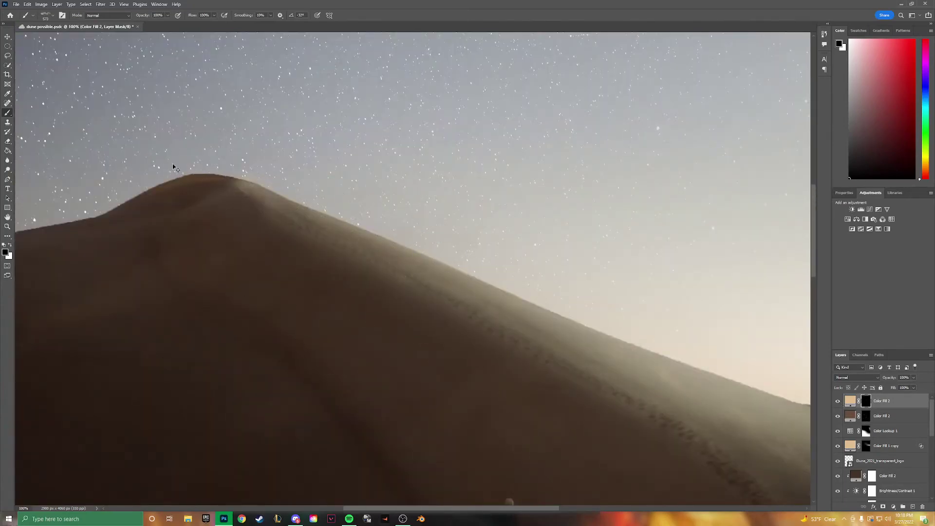
key(ctrl+minus)
key(ctrl+minus)
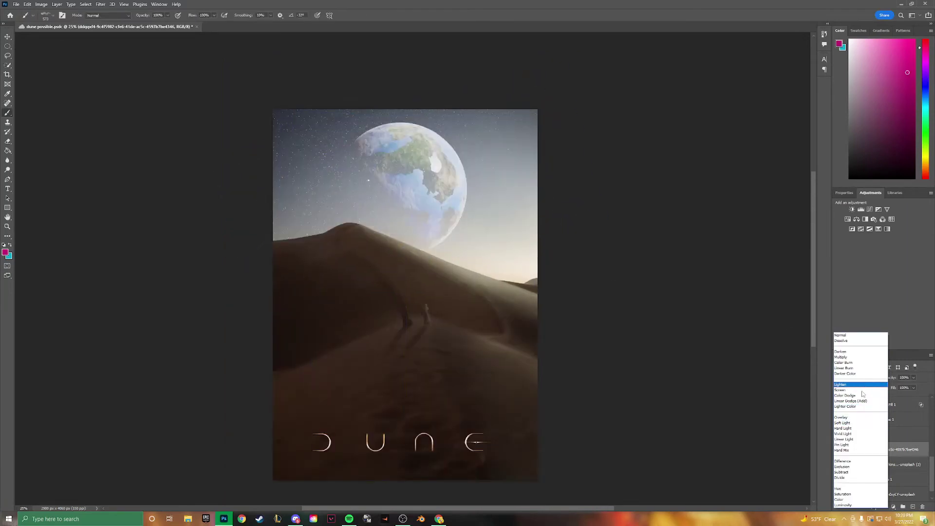
Set the planet layer to Screen blending and switch to a large 1000 px soft brush
click(858, 391)
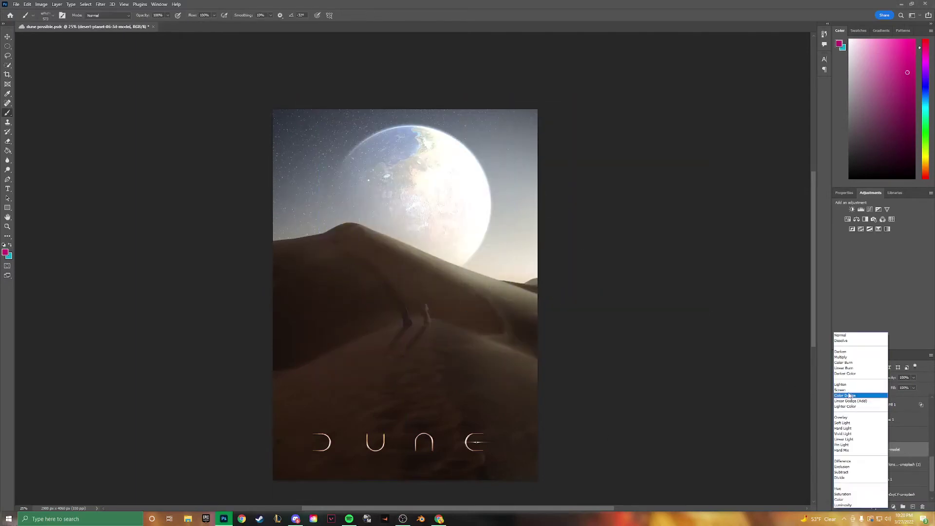
click(49, 15)
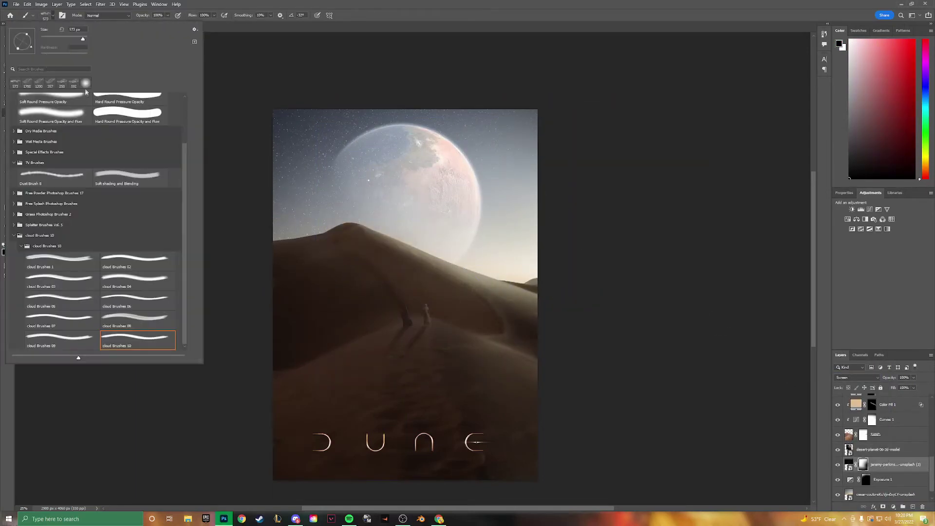
click(57, 15)
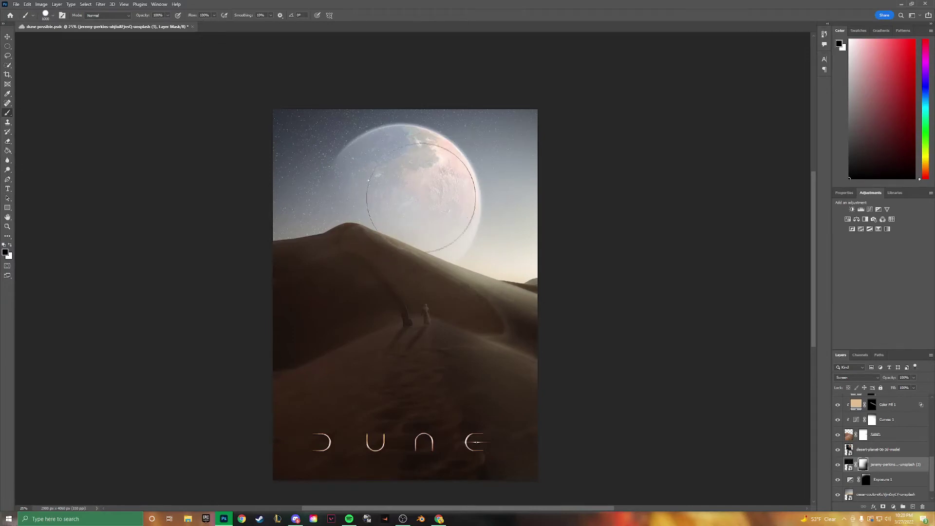
key(ctrl+plus)
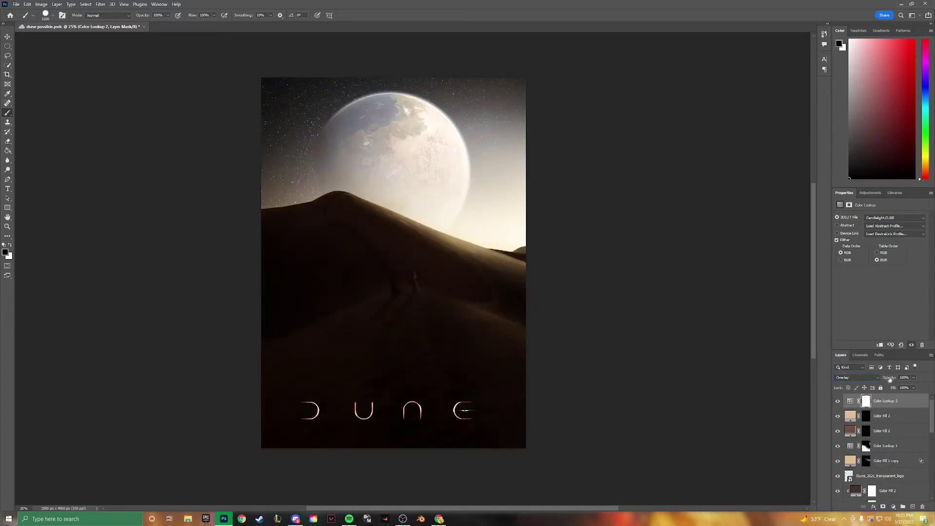
Invert the Color Lookup 2 mask and paint the grade back into sky and dune in white
key(ctrl+i)
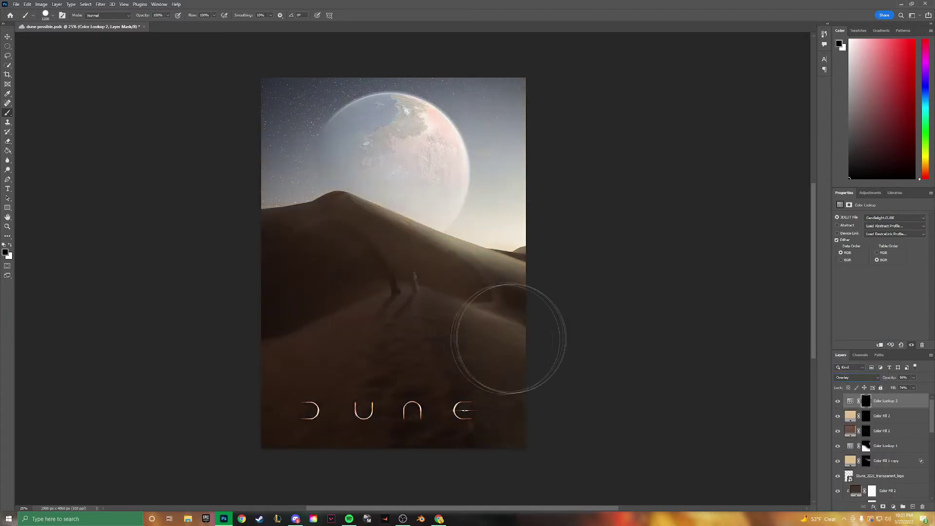
key(x)
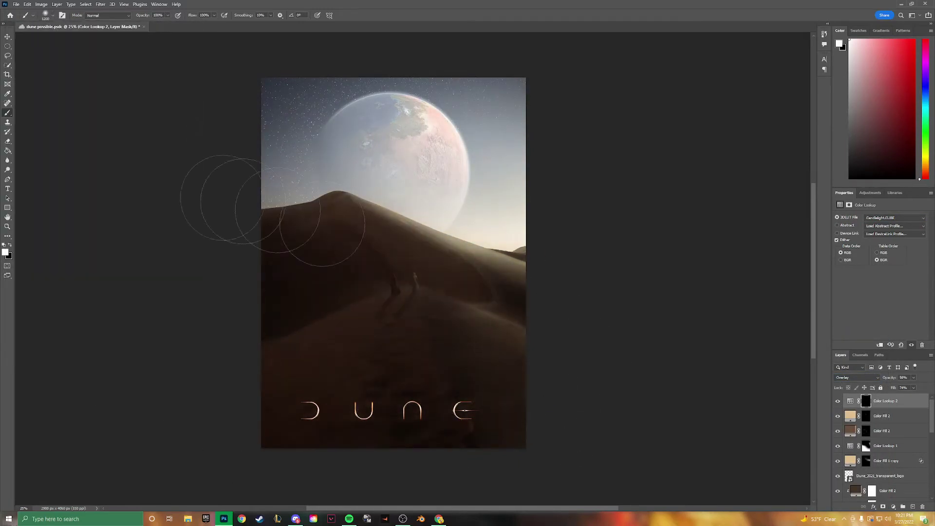
mouse_move(233, 129)
mouse_down()
mouse_move(239, 83)
mouse_move(308, 280)
mouse_up()
key(x)
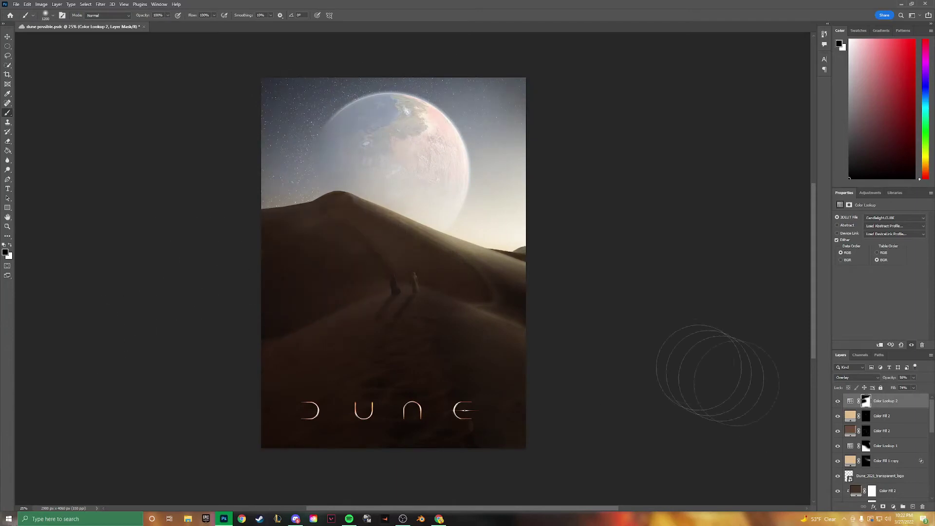
Swap the painting colours while zooming in, then remove the Color Lookup 2 layer
scroll(710, 365, up, 1)
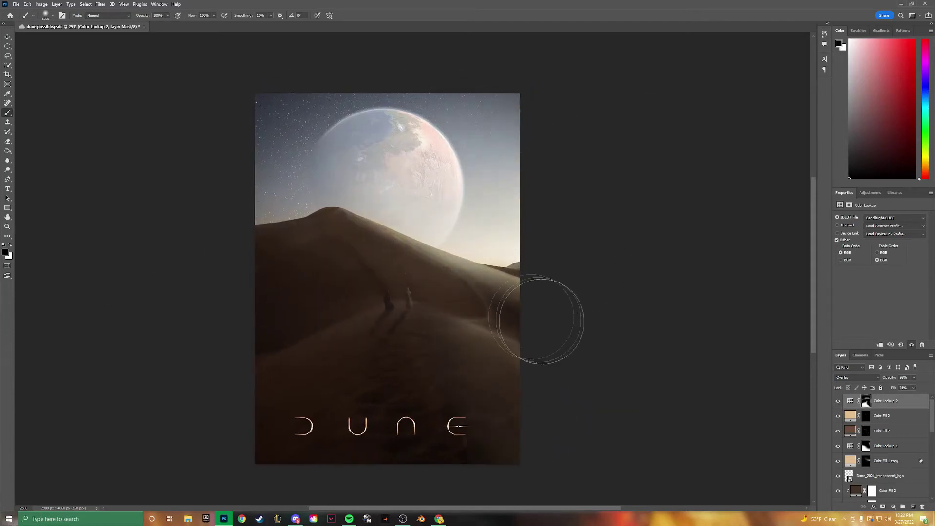
key(x)
scroll(663, 348, up, 1)
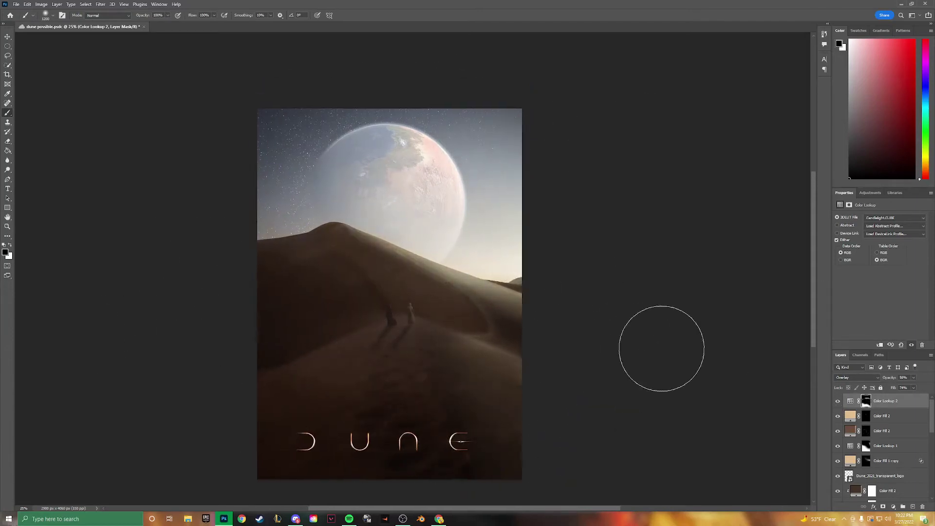
key(ctrl+plus)
key(x)
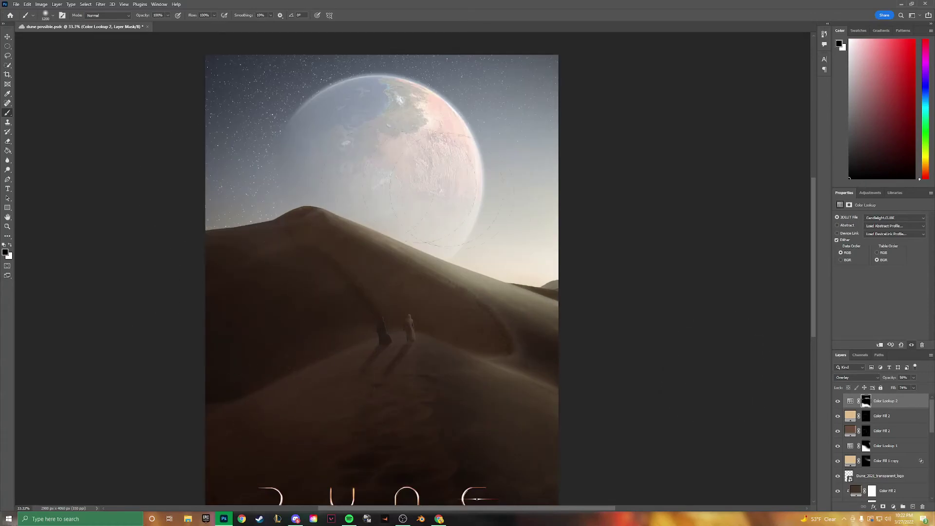
scroll(497, 368, down, 2)
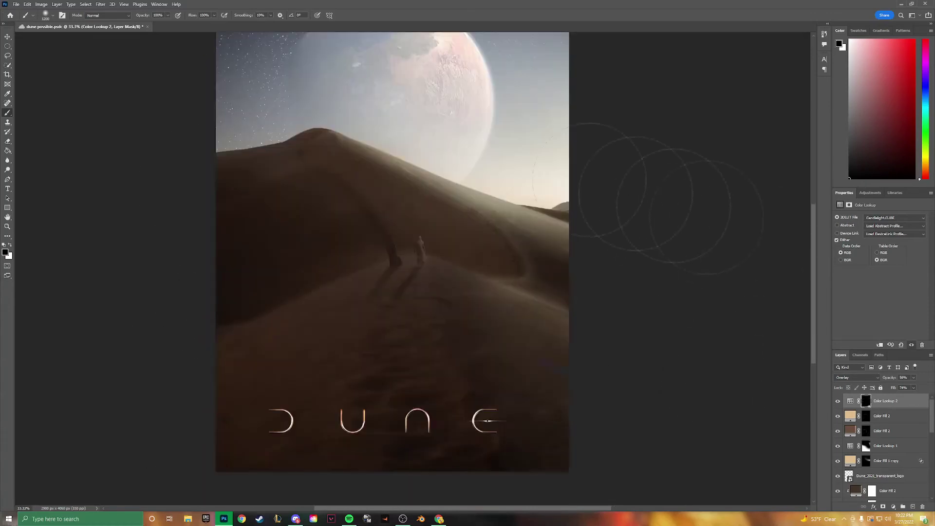
key(ctrl+z)
Target the Characters. layer mask and work around the figures' feet where they meet the sand
scroll(489, 286, up, 6)
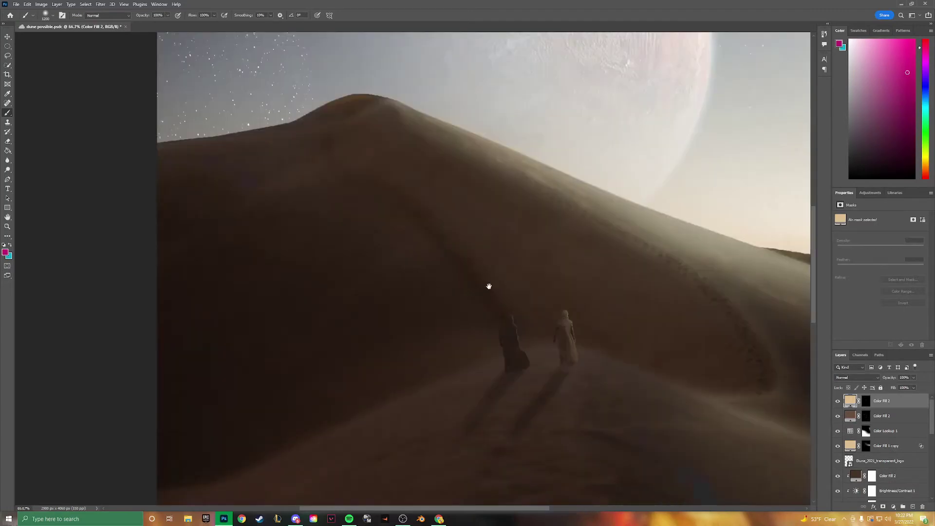
drag(447, 207, 409, 88)
scroll(849, 436, down, 3)
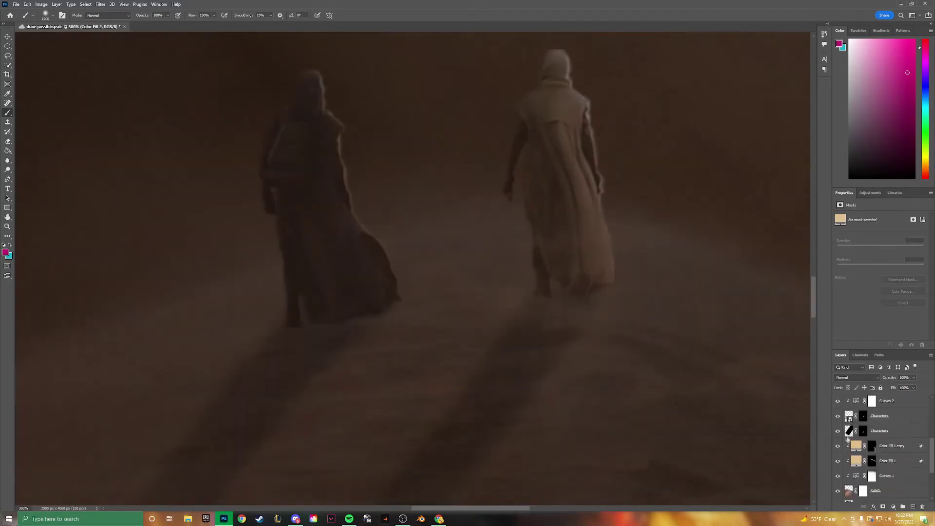
click(863, 415)
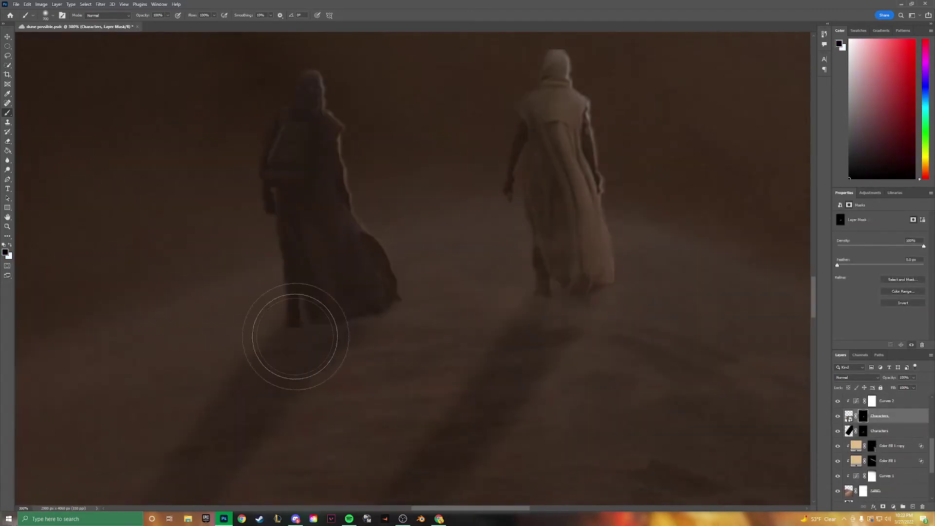
scroll(572, 350, down, 5)
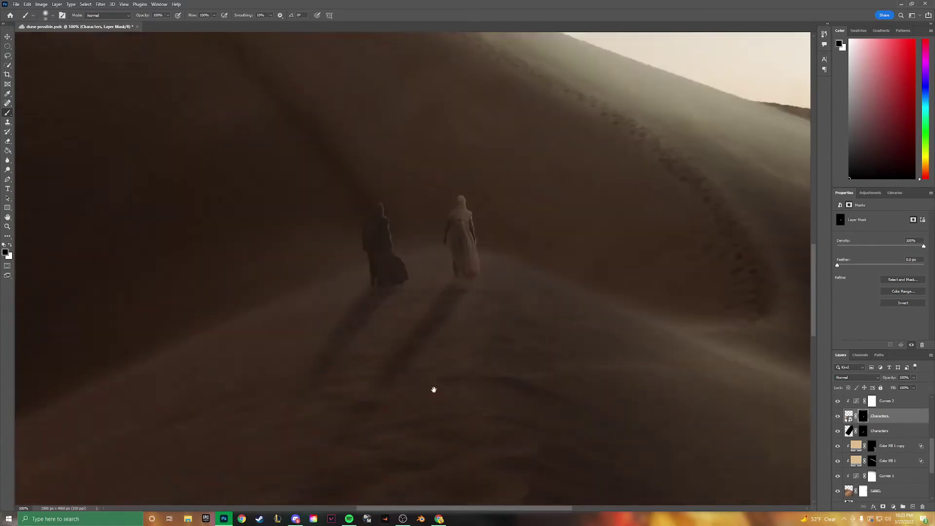
scroll(432, 388, up, 5)
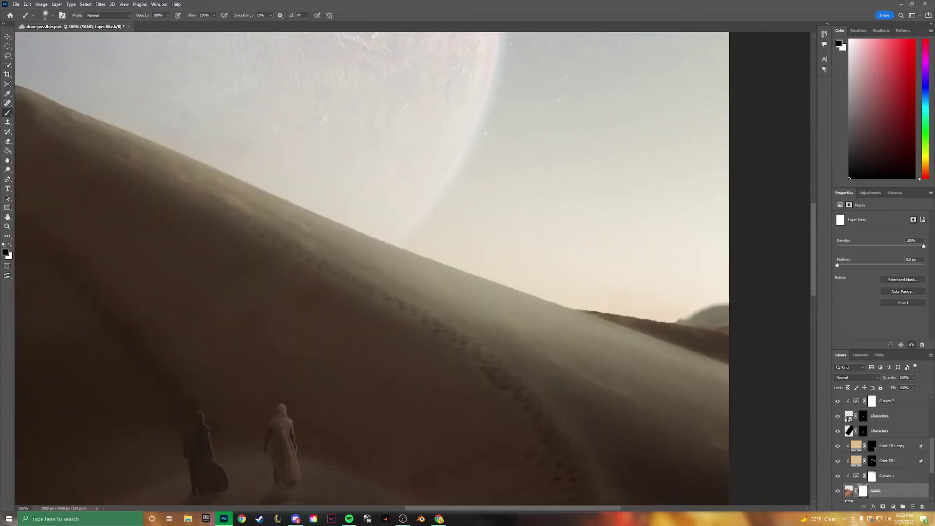
scroll(713, 259, left, 5)
scroll(712, 258, up, 2)
key(ctrl+0)
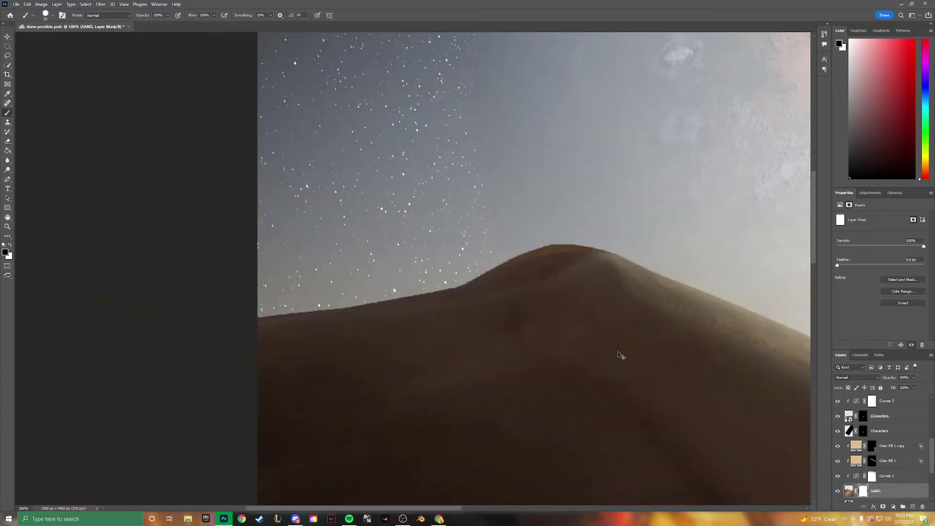
Enable an Inner Shadow on SAND with reduced distance and size 62
click(873, 507)
click(891, 465)
click(783, 102)
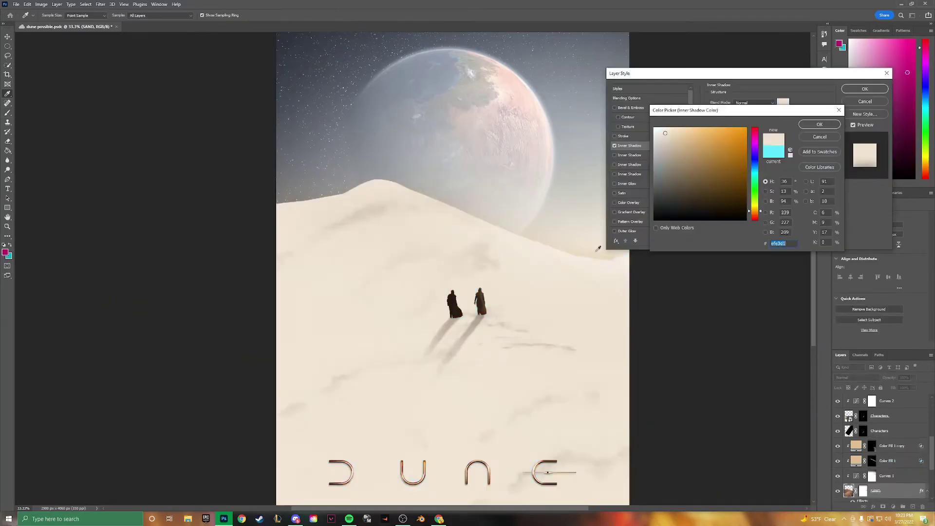
click(825, 115)
drag(769, 134, 732, 137)
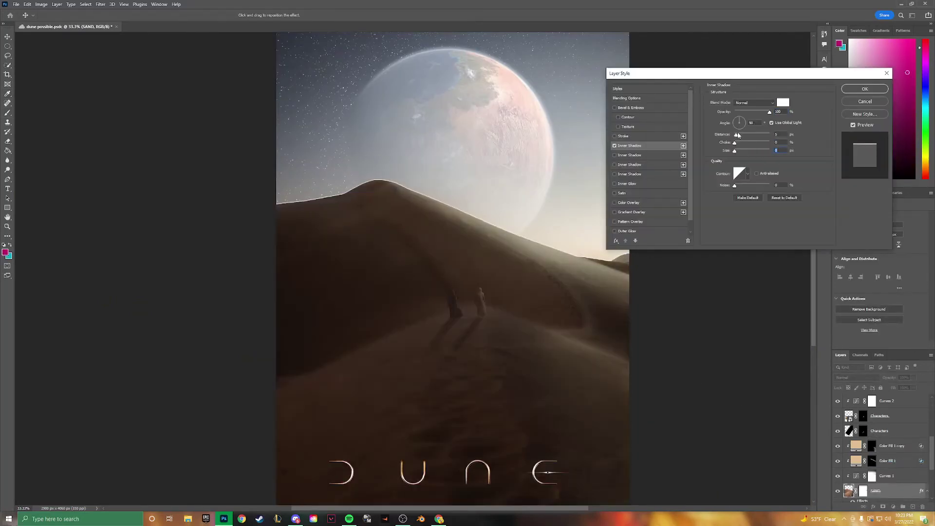
text(62)
Make the inner shadow pale beige in Screen mode and apply the style
click(783, 102)
click(823, 124)
click(754, 102)
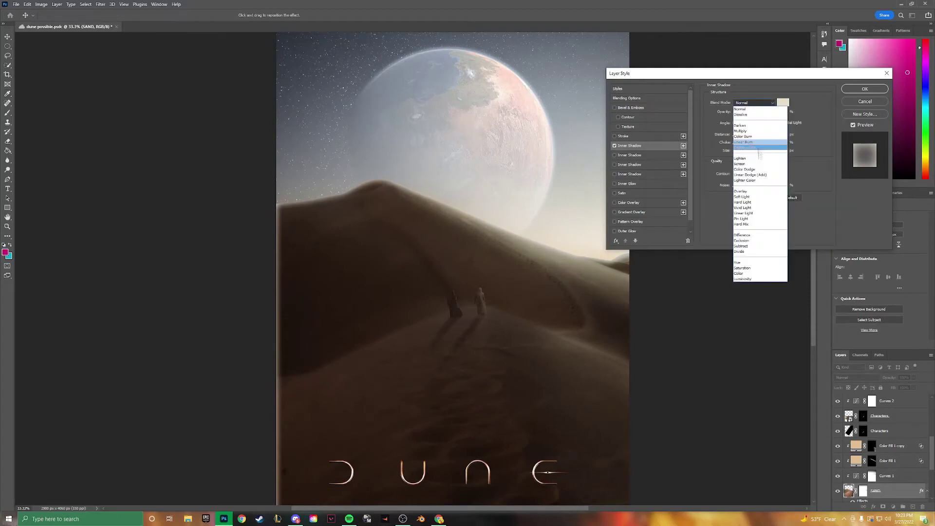
click(754, 140)
click(754, 102)
click(752, 104)
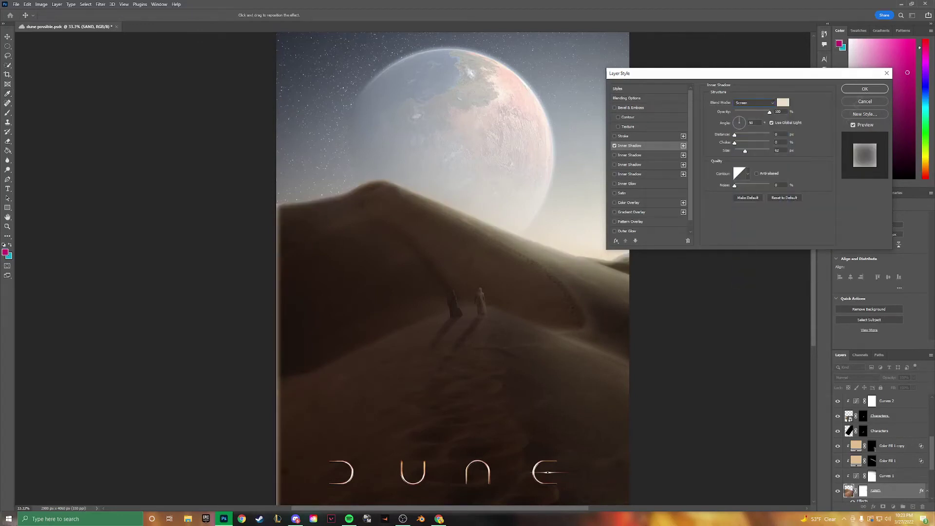
click(864, 89)
Split SAND's Inner Shadow into its own layer and move it above the colour fills
right_click(921, 490)
click(885, 463)
drag(880, 446, 880, 398)
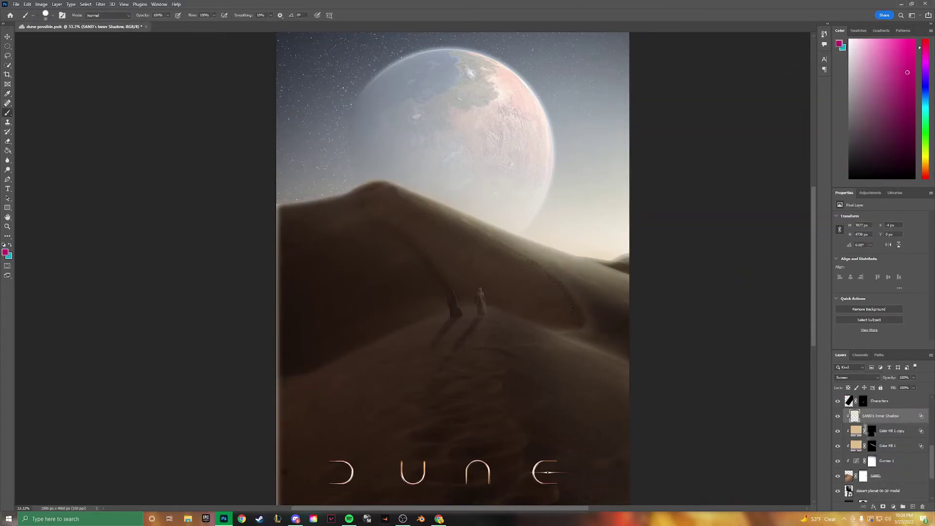
Target the SAND mask and paint along the dune edge near the peak
click(863, 475)
drag(598, 377, 532, 426)
scroll(396, 245, up, 4)
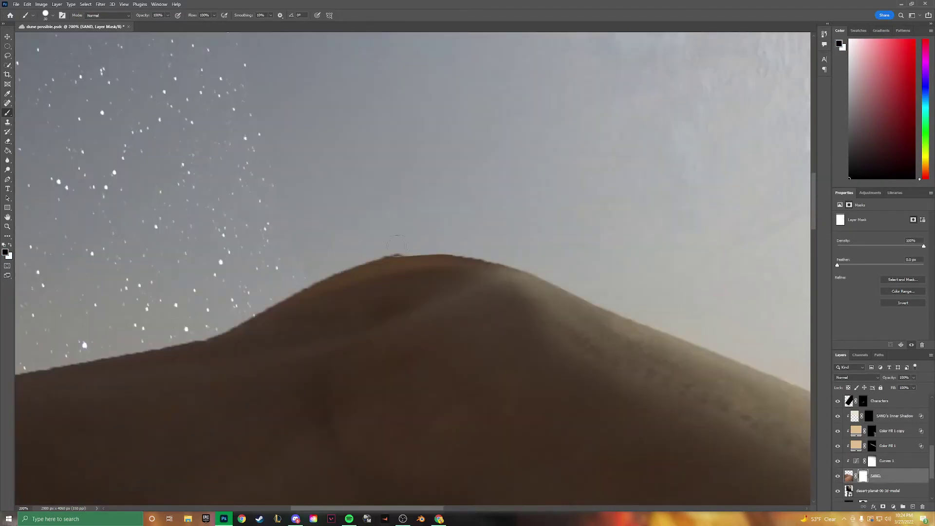
drag(243, 322, 409, 299)
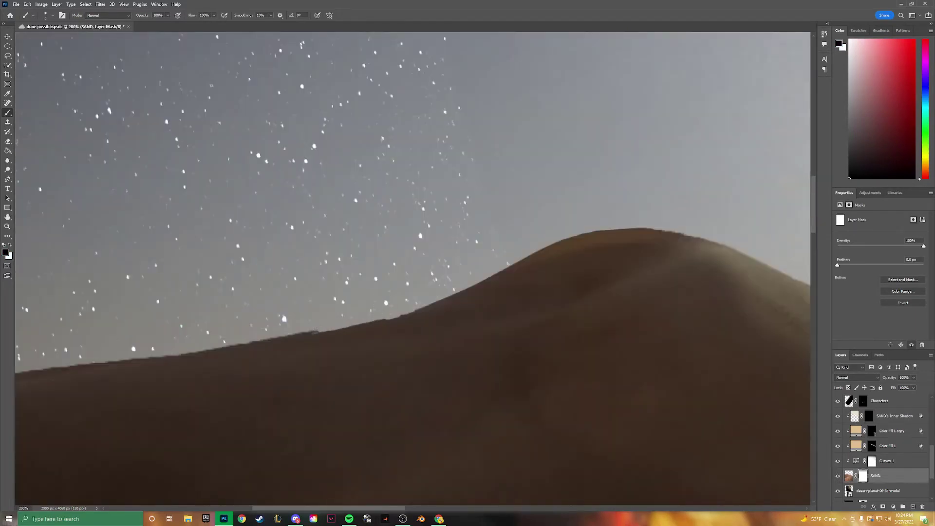
drag(217, 354, 195, 357)
drag(220, 352, 428, 314)
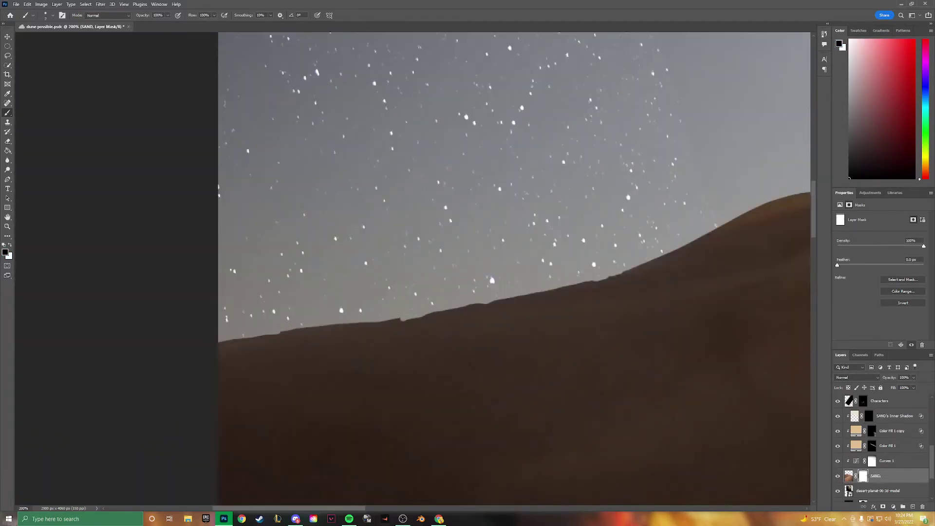
Pan along the dune ridge to inspect and refine the SAND edge against the sky
drag(682, 293, 266, 285)
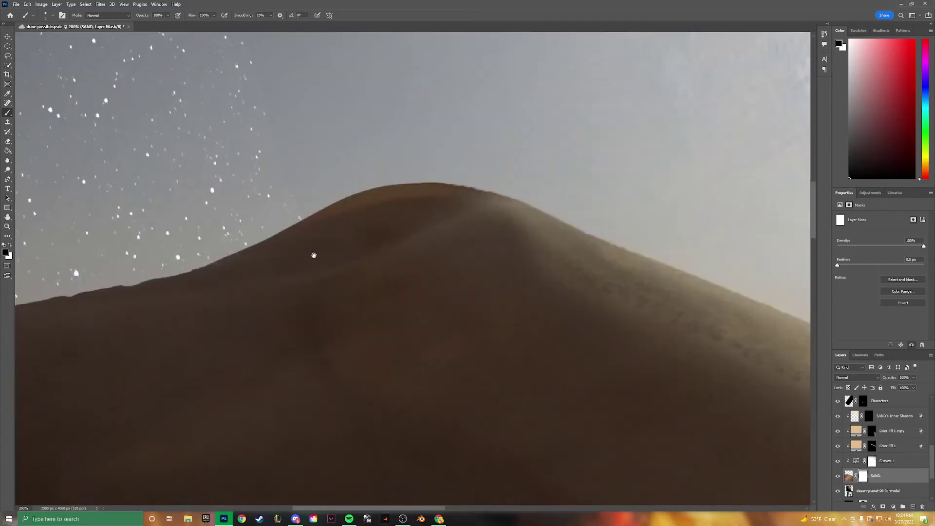
drag(314, 255, 448, 239)
mouse_move(536, 244)
mouse_down()
mouse_move(453, 285)
mouse_move(230, 298)
mouse_up()
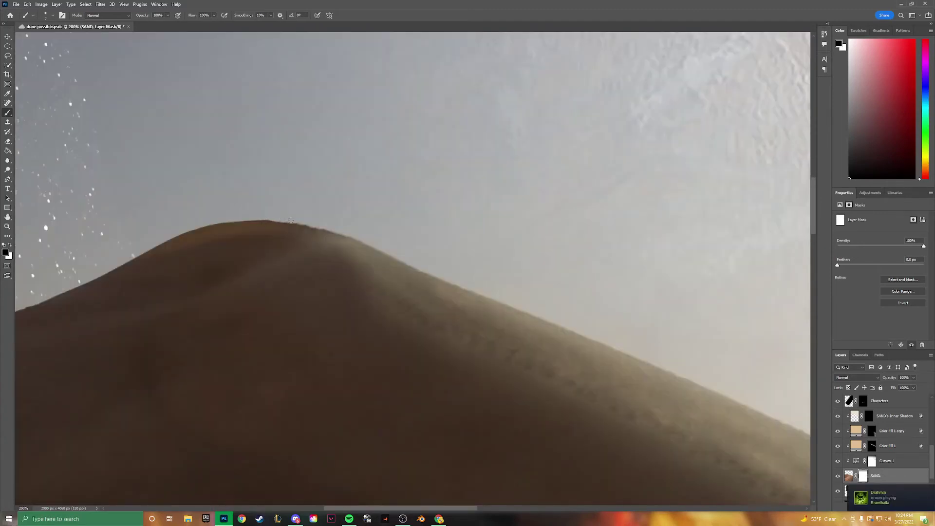
drag(374, 248, 73, 195)
drag(730, 341, 421, 304)
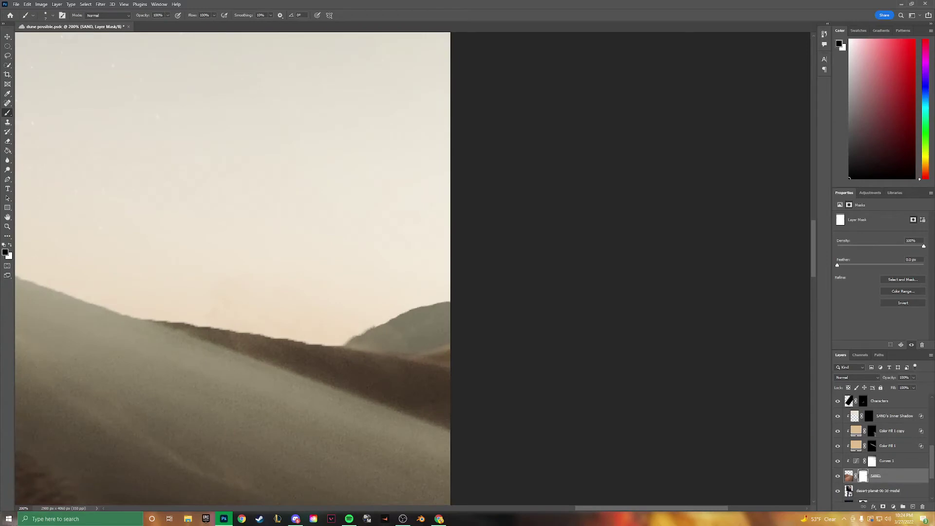
mouse_move(265, 314)
mouse_down()
mouse_move(420, 302)
mouse_move(526, 308)
mouse_up()
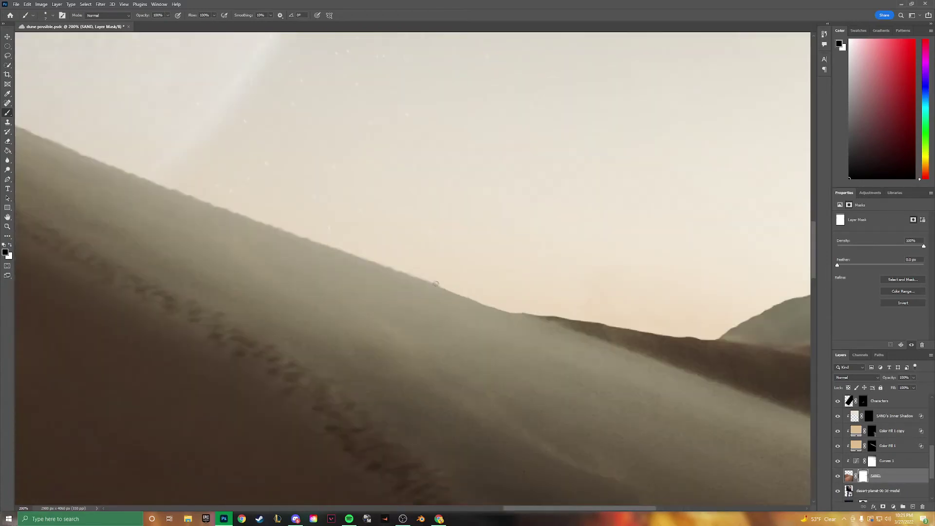
drag(312, 340, 481, 301)
scroll(292, 299, left, 10)
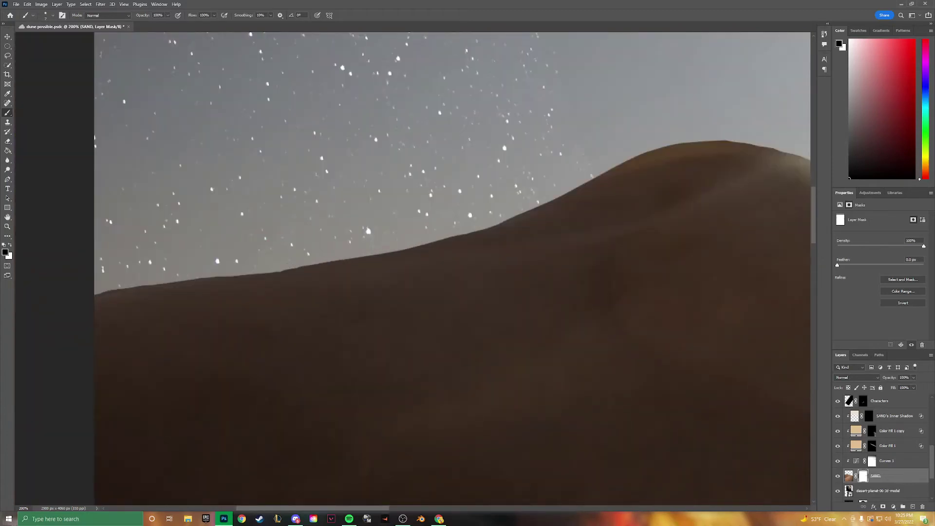
scroll(267, 257, right, 10)
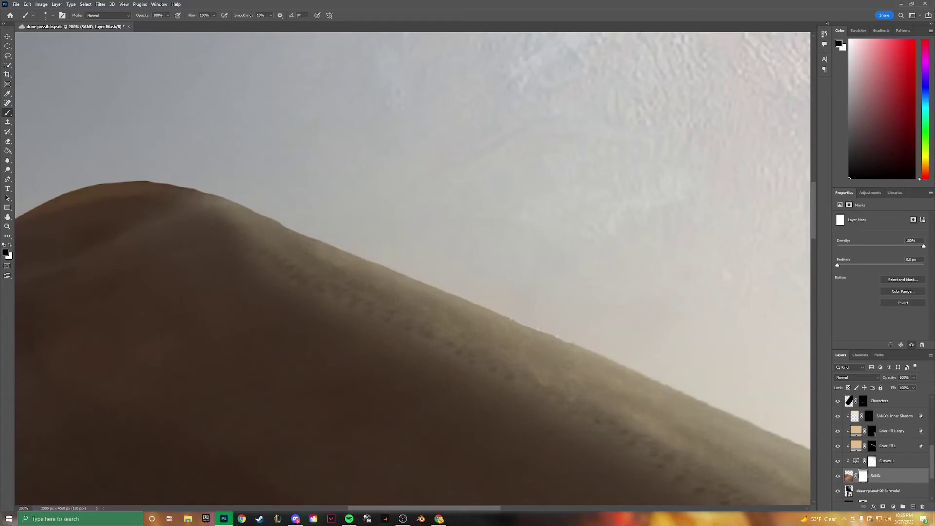
scroll(511, 318, right, 10)
scroll(372, 322, left, 5)
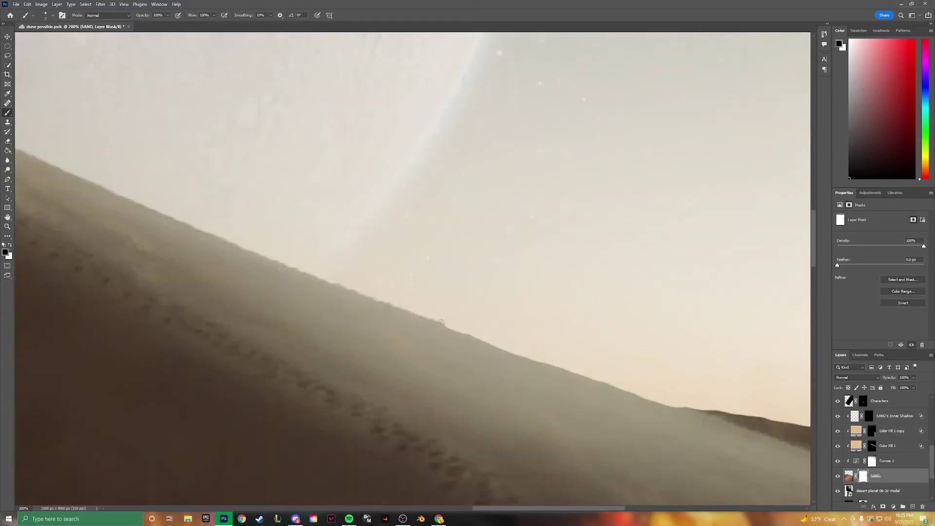
scroll(369, 276, left, 5)
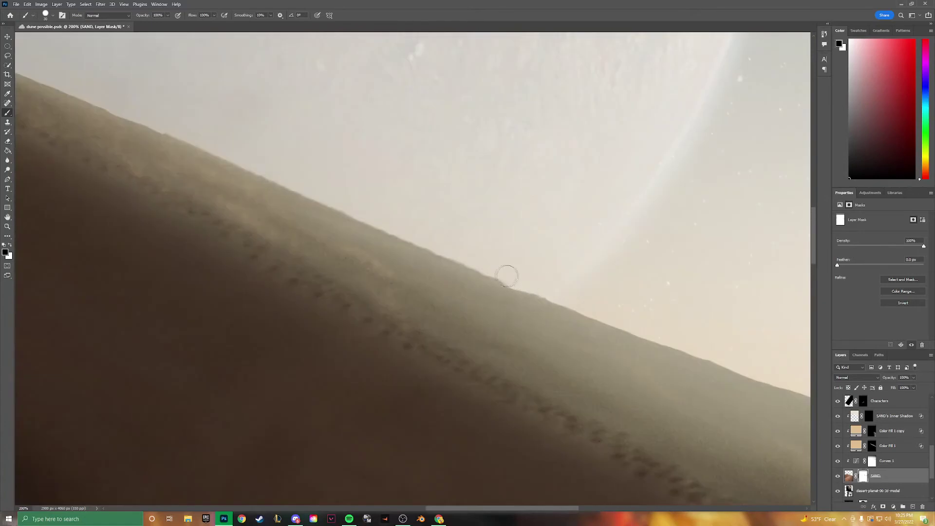
scroll(566, 288, left, 5)
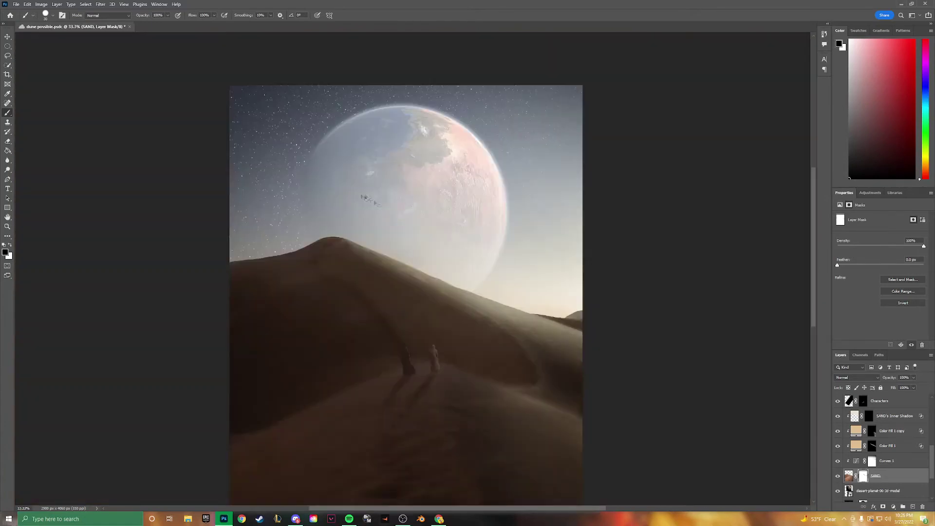
drag(369, 196, 592, 325)
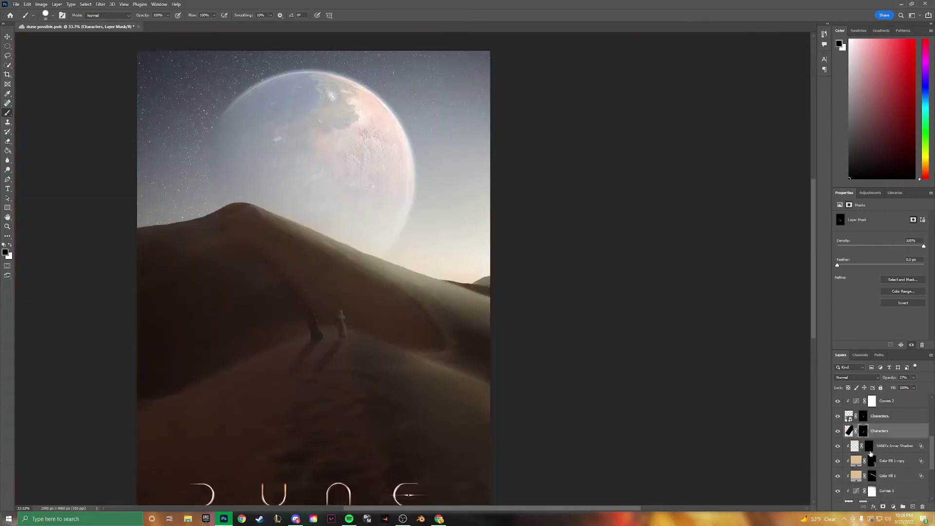
Enlarge the brush to 500 px with black as the painting colour
click(47, 15)
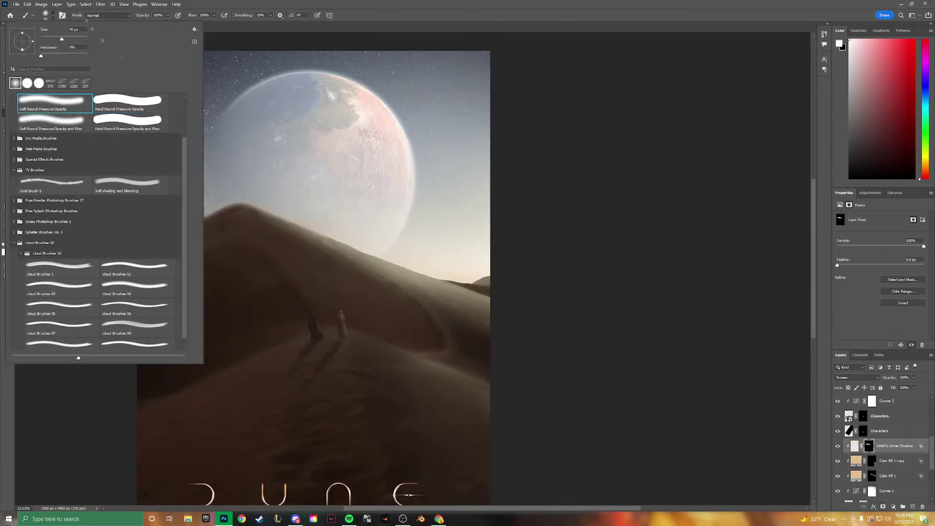
click(97, 229)
key(x)
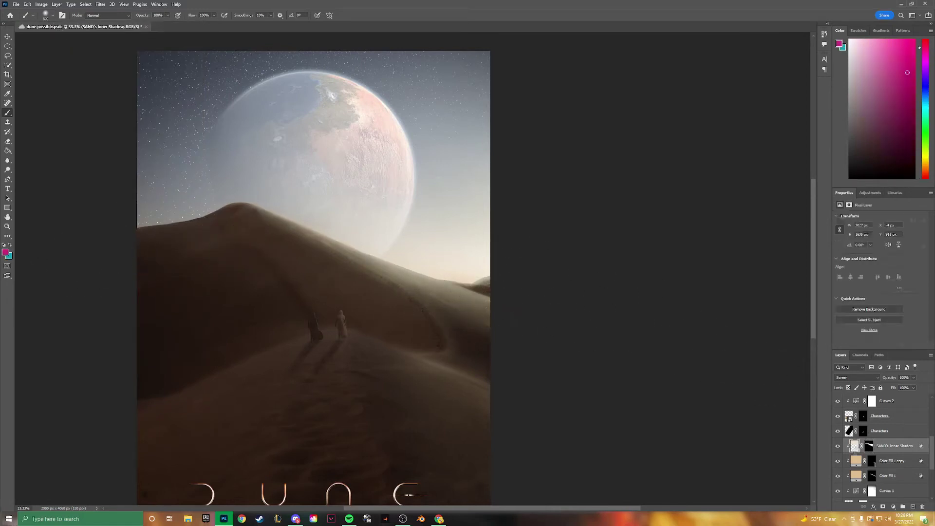
scroll(881, 438, up, 5)
click(880, 402)
scroll(880, 429, down, 5)
Colorize Hue/Saturation 1 and raise its sliders to warm and brighten the dune highlights
click(849, 454)
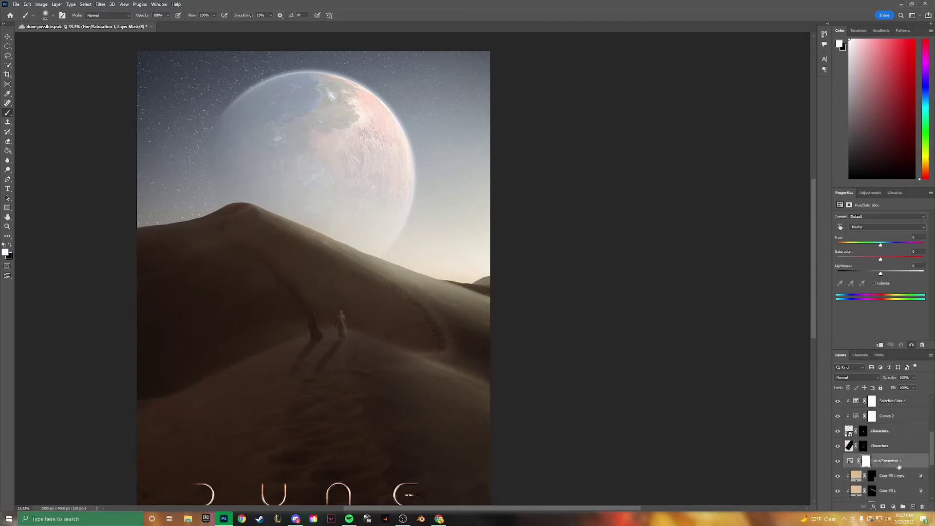
key(bracketright)
key(bracketright)
key(bracketright)
key(shift+4)
key(shift+5)
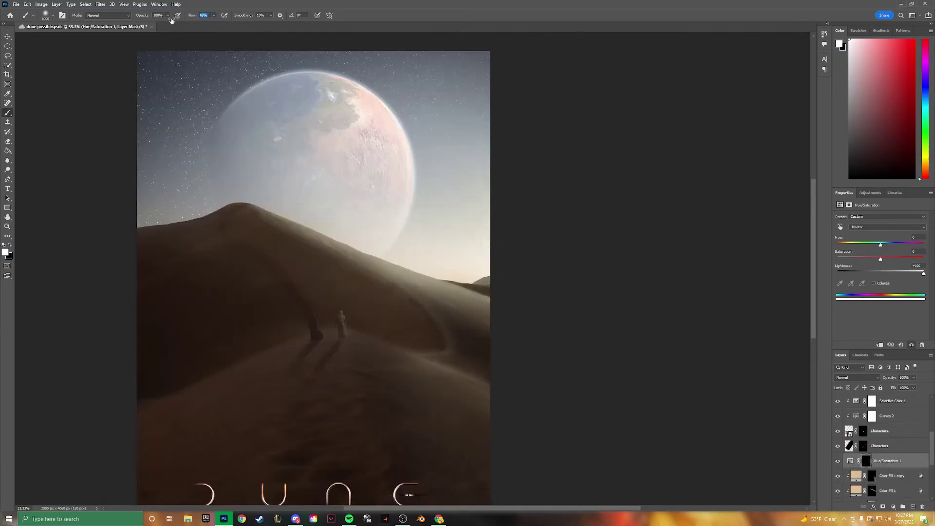
click(849, 461)
click(874, 283)
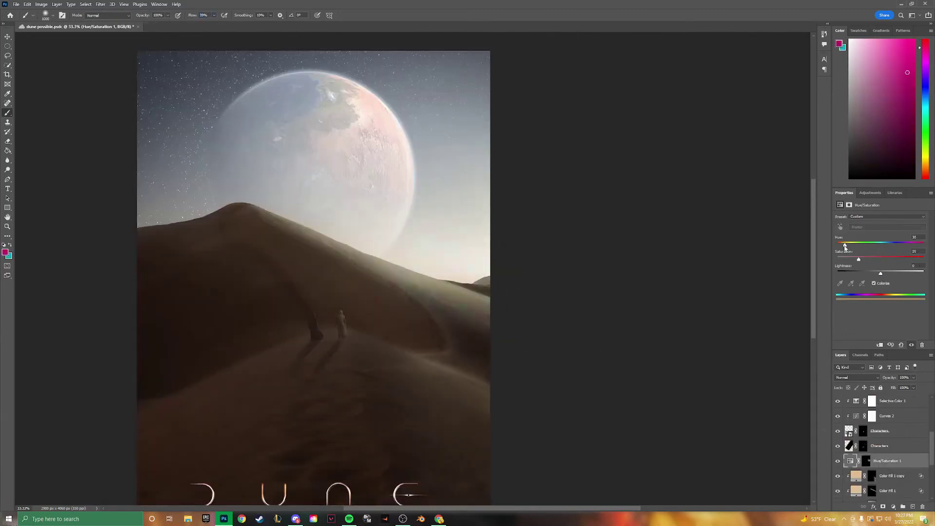
mouse_move(881, 273)
mouse_down()
mouse_move(904, 272)
mouse_move(845, 245)
mouse_move(913, 259)
mouse_move(857, 273)
mouse_move(901, 273)
mouse_up()
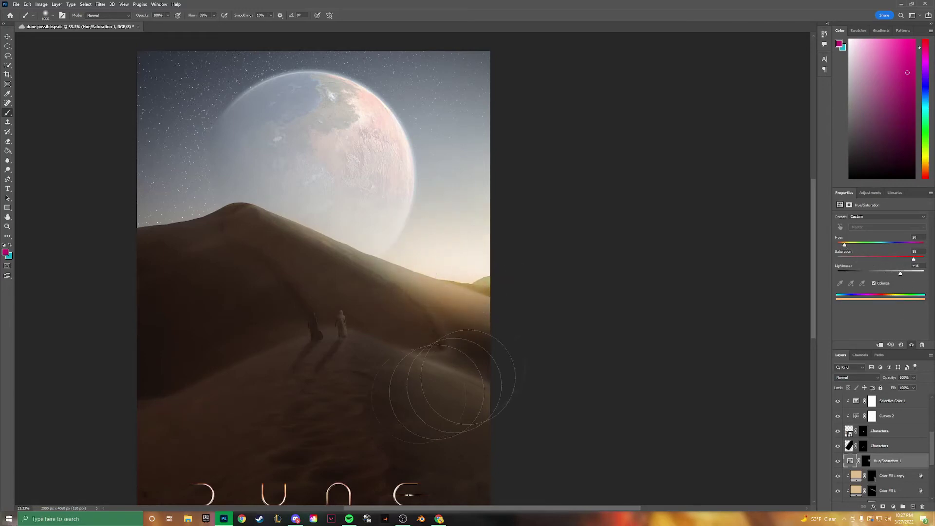
Add a beige Solid Color fill with an inverted mask, painted in near the horizon
key(Delete)
click(894, 507)
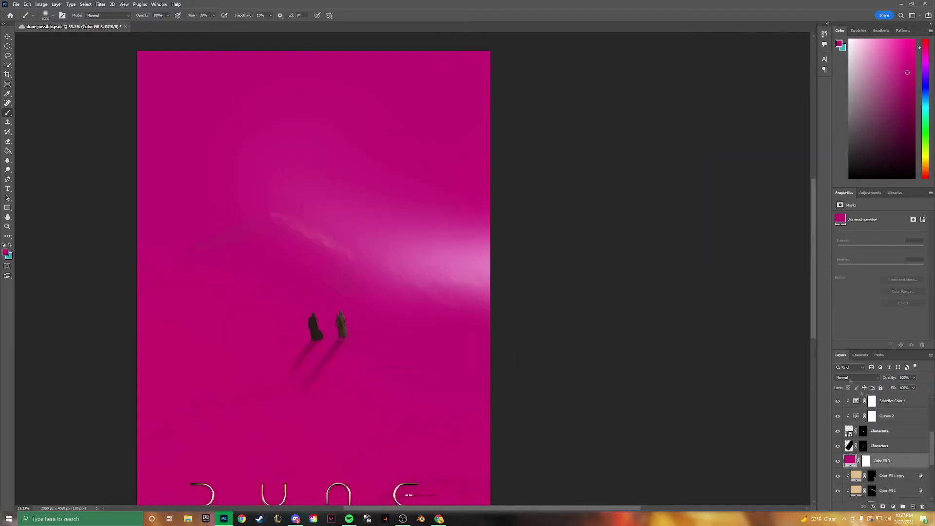
key(Return)
key(ctrl+i)
key(b)
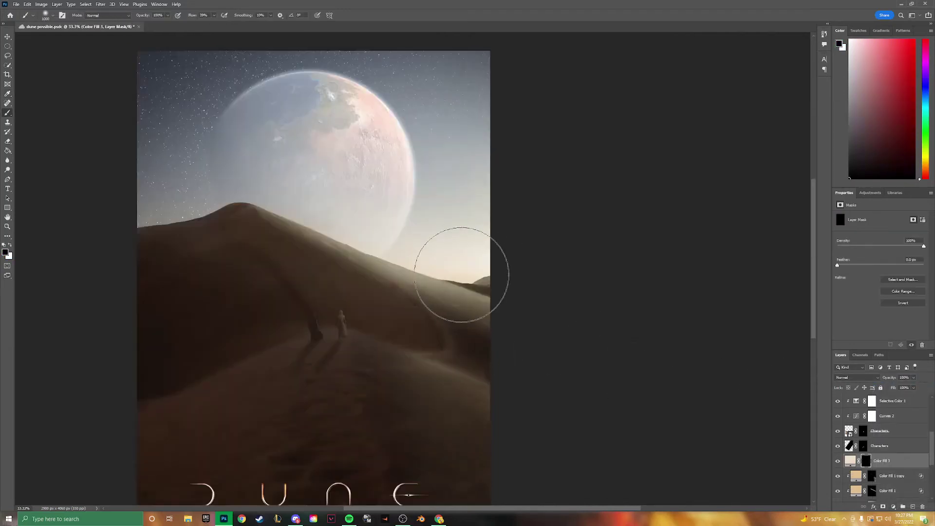
drag(456, 282, 482, 273)
Set the beige fill layer to Lighten blend mode at 77% opacity
click(857, 378)
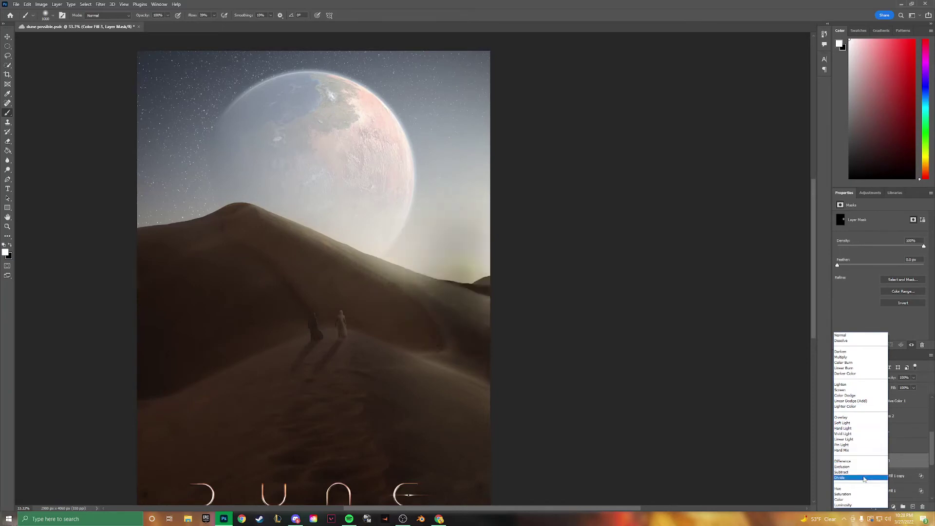
click(850, 385)
drag(889, 377, 879, 377)
key(ctrl+minus)
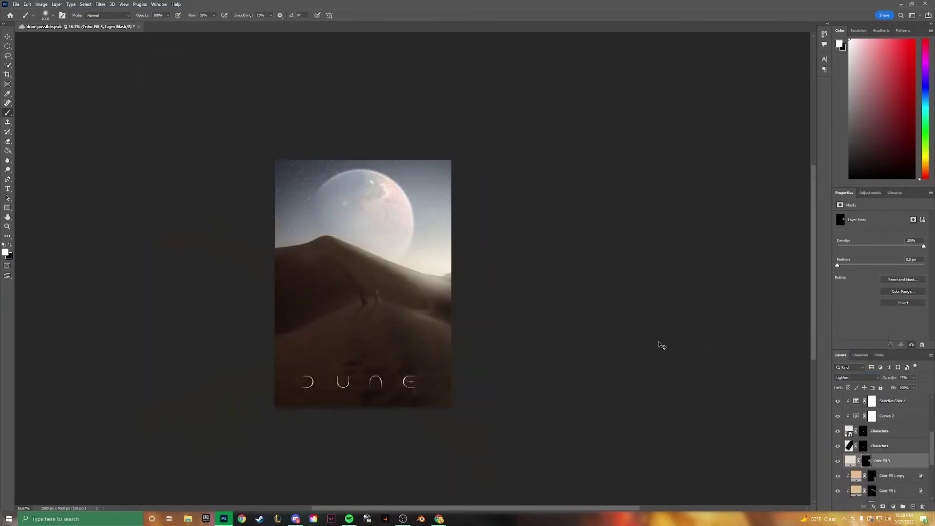
key(ctrl+plus)
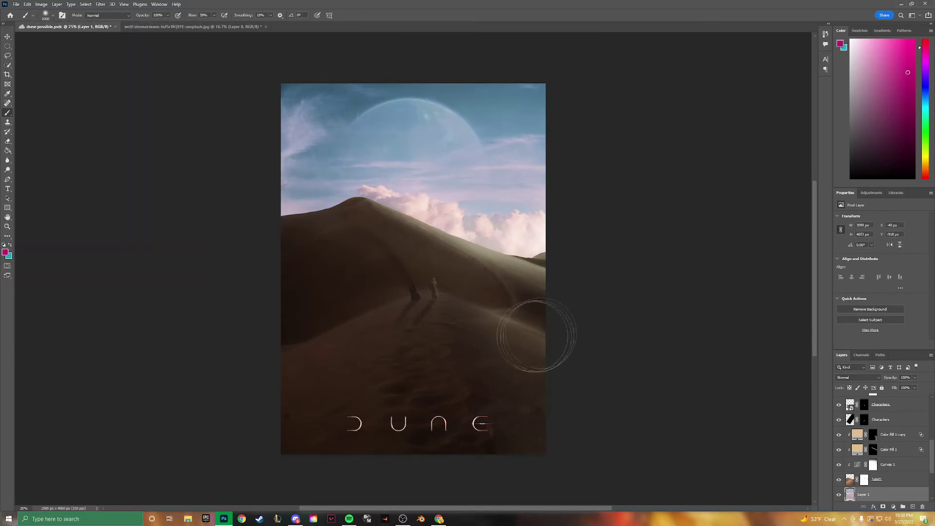
Mask Layer 1 and paint out the clouds covering the planet with a large brush
key(d)
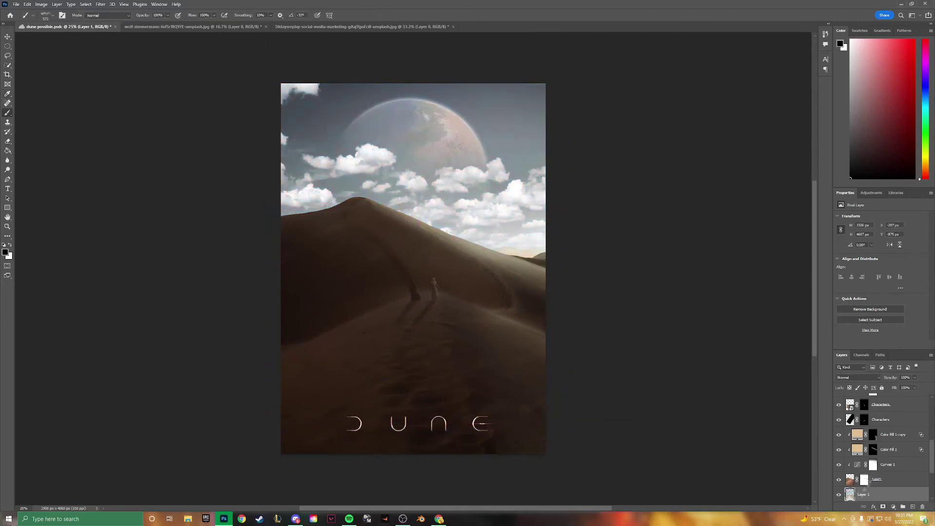
key(bracketright)
key(bracketright)
key(bracketright)
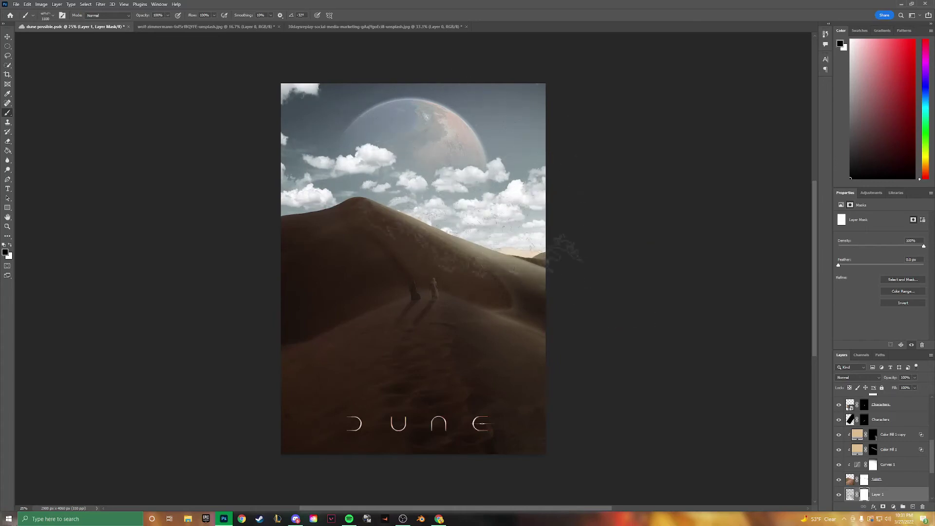
click(347, 157)
key(x)
key(bracketright)
key(bracketright)
key(bracketright)
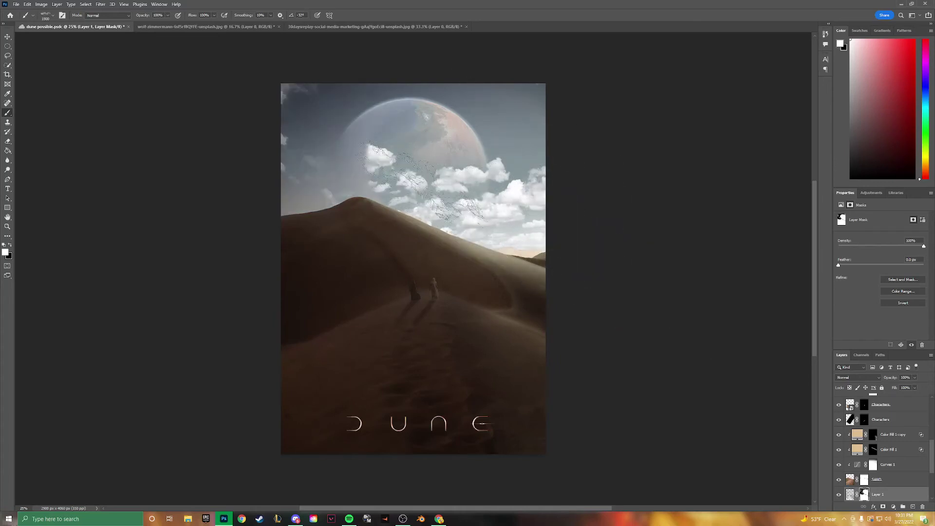
key(x)
drag(458, 175, 339, 130)
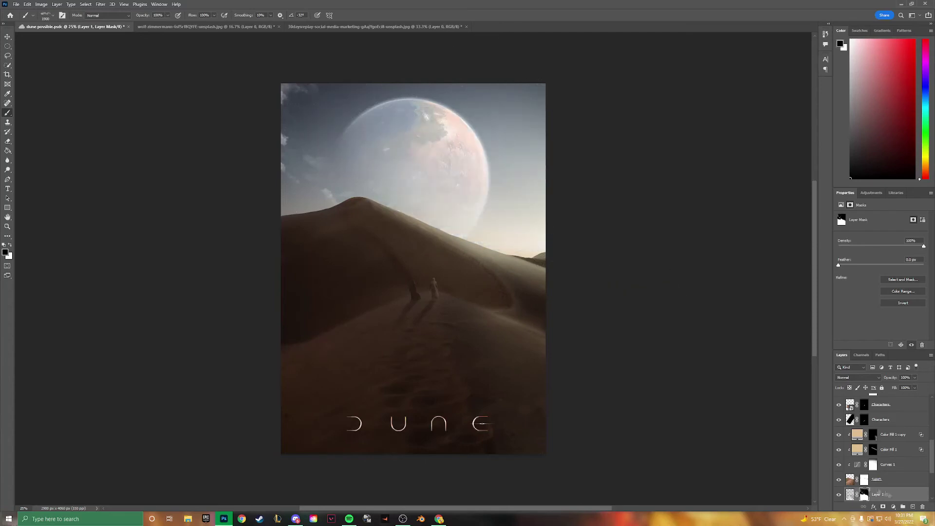
Duplicate the cloud layer, flip the copy horizontally and reposition it across the sky
key(ctrl+j)
key(ctrl+t)
drag(412, 268, 538, 201)
right_click(437, 208)
click(470, 355)
drag(427, 238, 311, 215)
key(Return)
key(b)
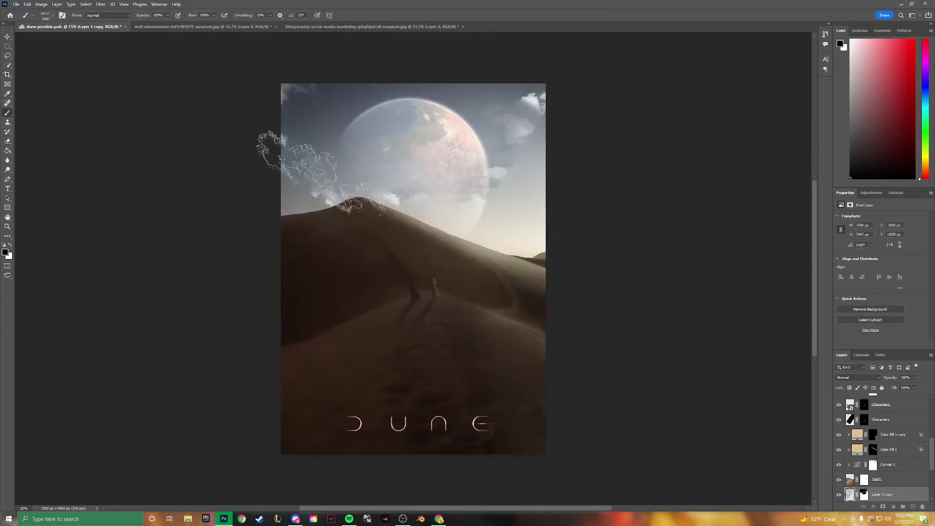
Commit the placed cloudy-sky image in Normal mode and nudge it left and down
key(Return)
click(858, 378)
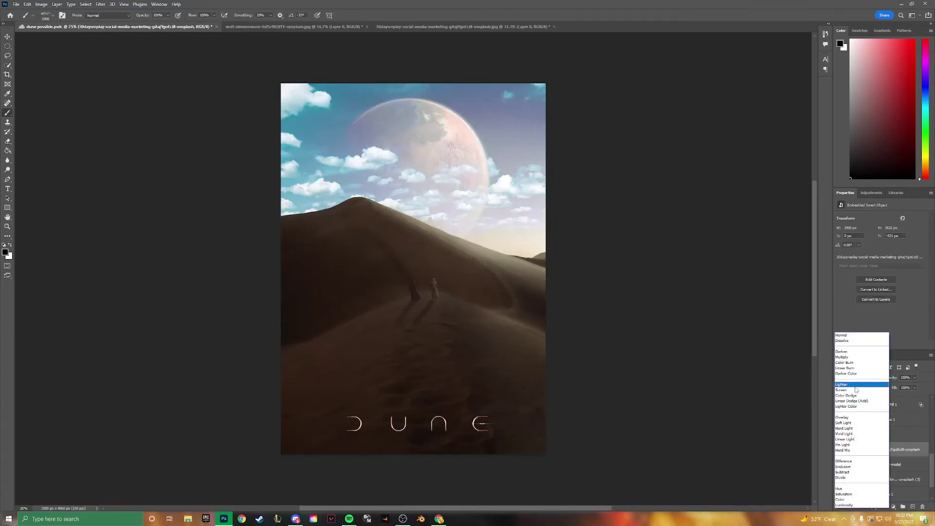
key(Escape)
drag(438, 160, 419, 166)
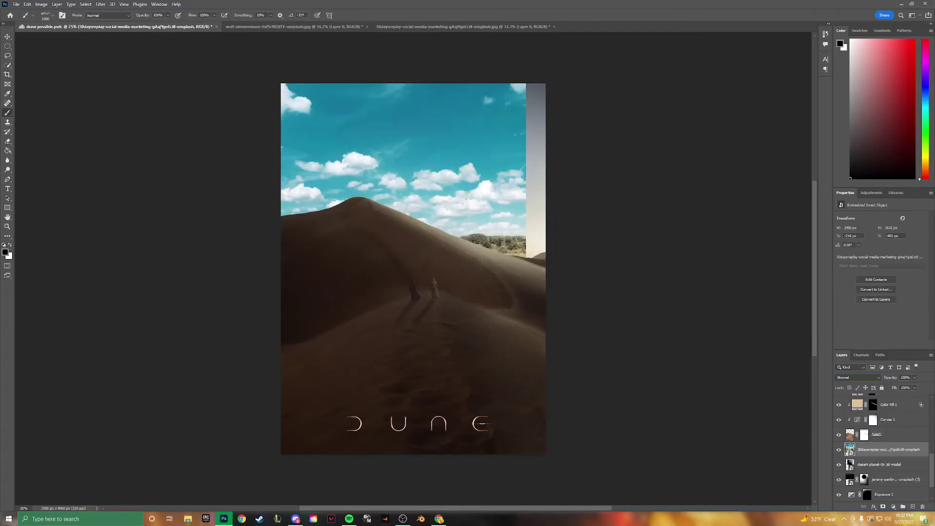
Select the cloud highlights by colour, copy them into the Dune poster and add a mask
click(112, 76)
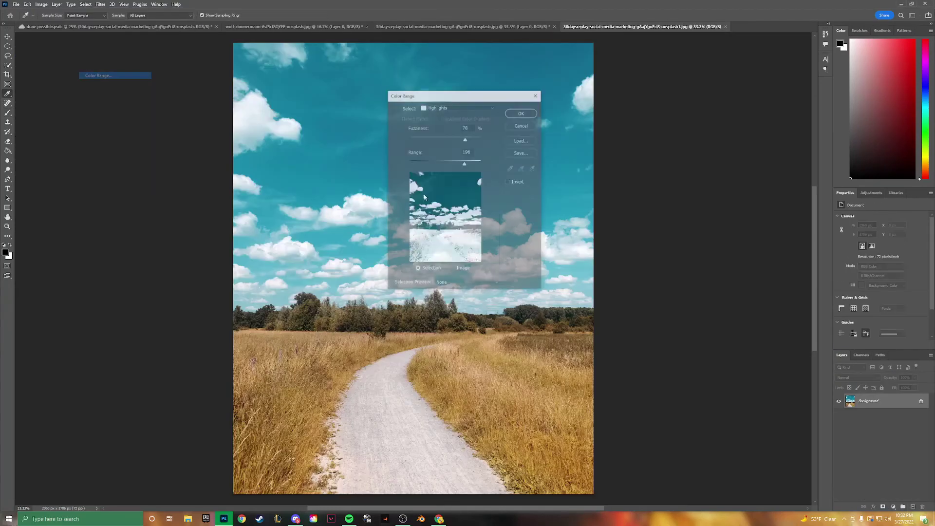
click(520, 113)
key(ctrl+c)
key(ctrl+Tab)
key(ctrl+v)
key(ctrl+t)
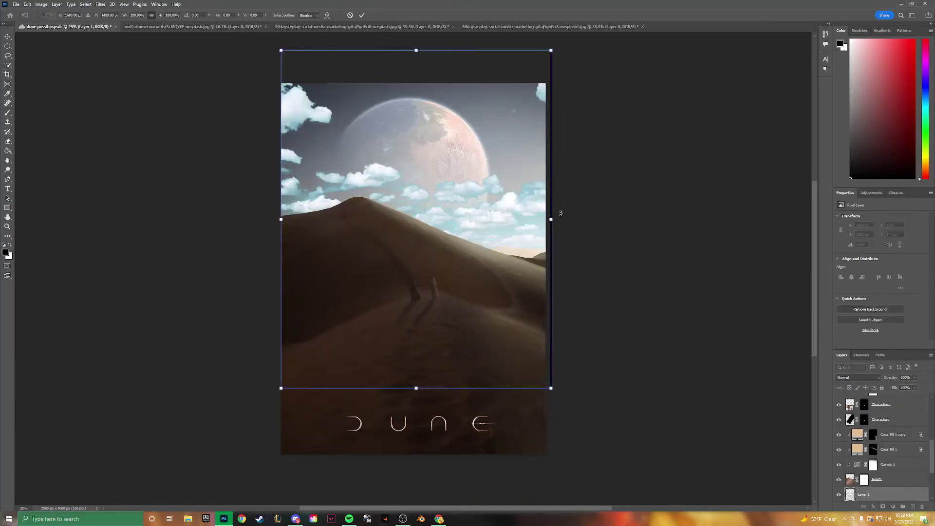
key(Return)
click(883, 507)
key(b)
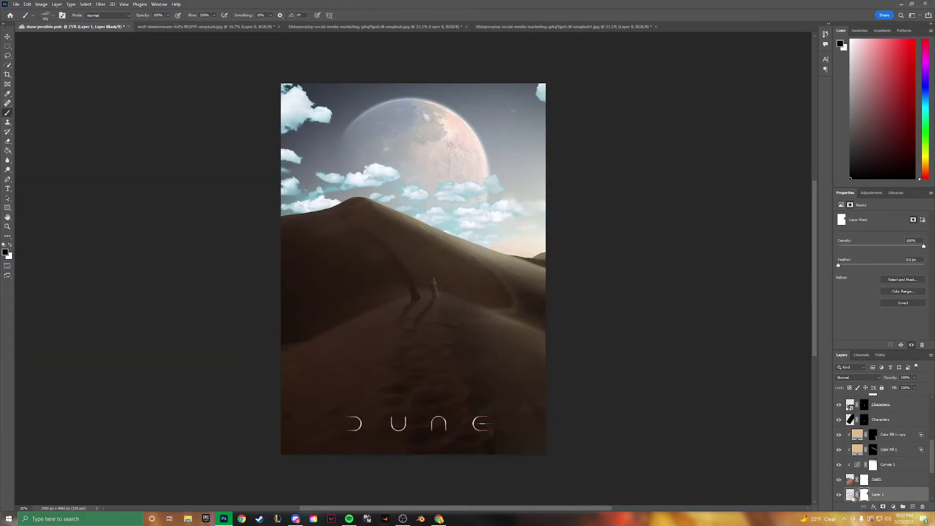
Desaturate and darken the pasted clouds with Hue/Saturation, then fade the layer to 31%
key(ctrl+u)
key(Escape)
key(ctrl+2)
key(ctrl+u)
drag(680, 205, 658, 207)
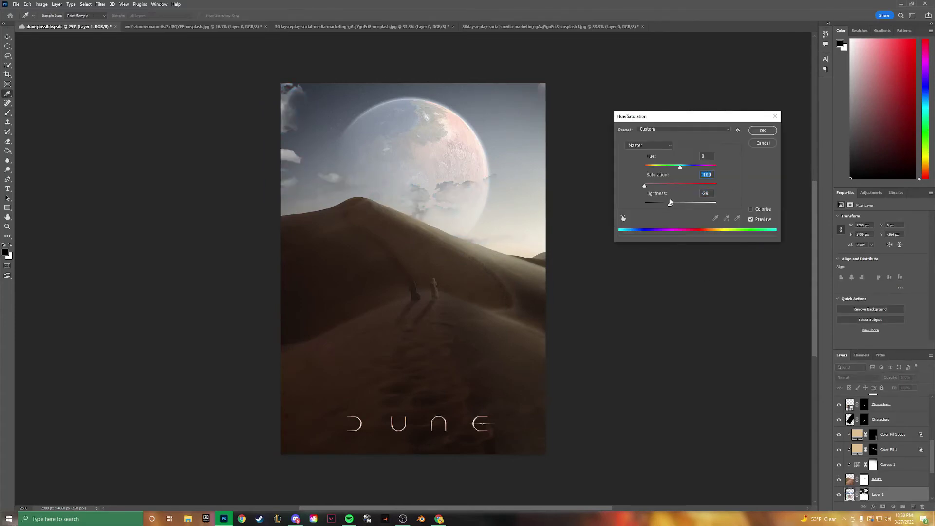
key(Return)
drag(916, 377, 892, 378)
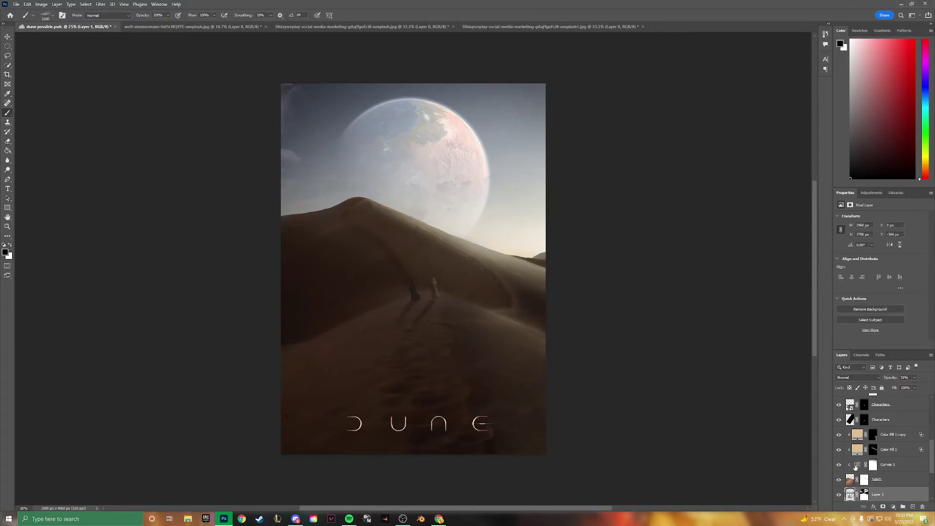
Position the night-sky image over the planet in Lighten mode, flipped horizontally
mouse_move(421, 78)
mouse_down()
mouse_move(443, 168)
mouse_move(425, 164)
mouse_up()
click(858, 378)
right_click(425, 164)
click(460, 297)
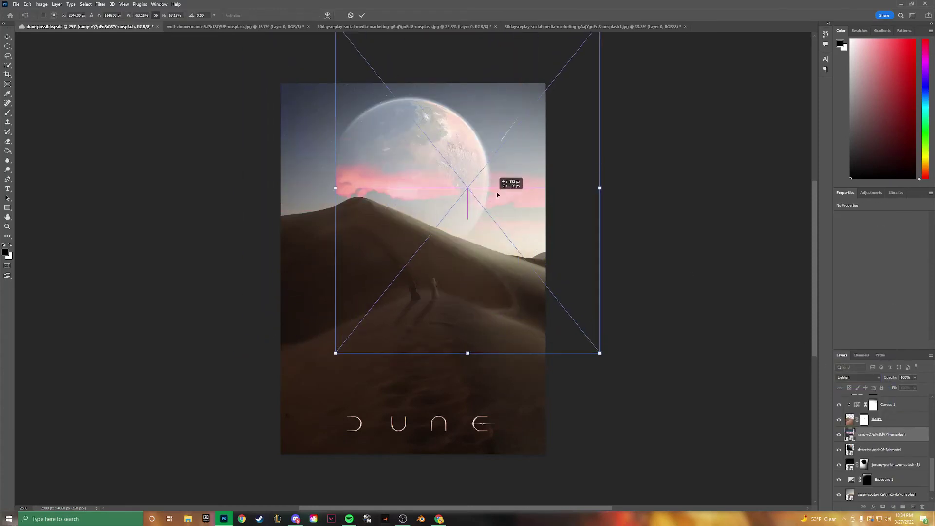
key(Return)
click(863, 435)
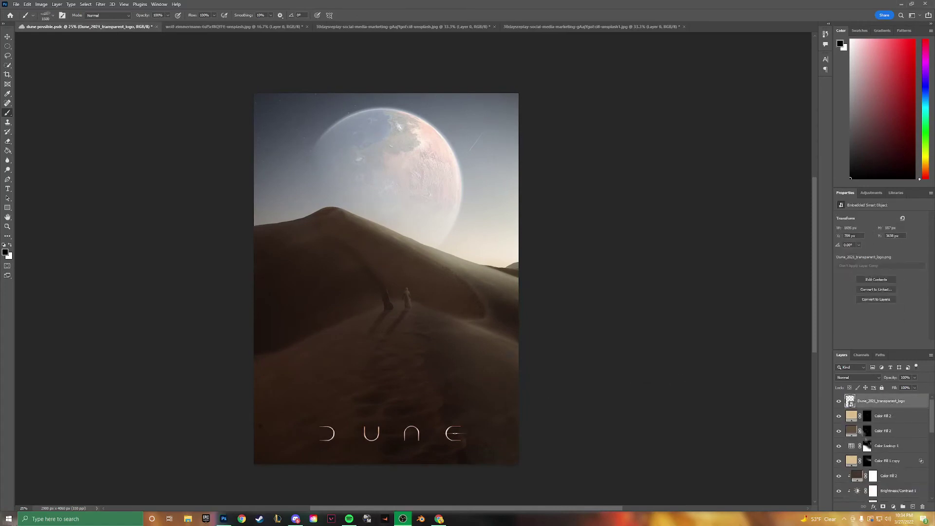
Lower Curves 3's top point, invert its mask, and paint darkness into the lower poster at 29% flow
click(887, 445)
drag(922, 236, 922, 263)
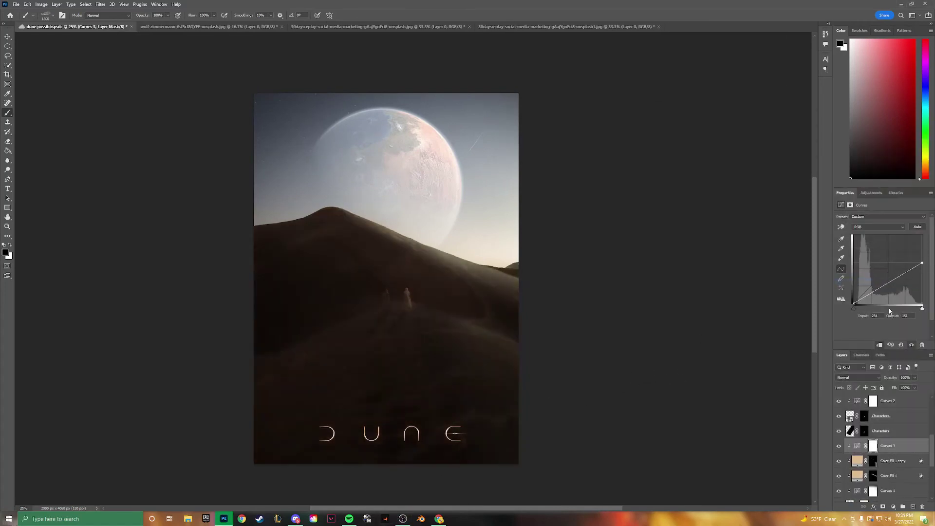
key(ctrl+i)
click(49, 15)
key(Return)
key(x)
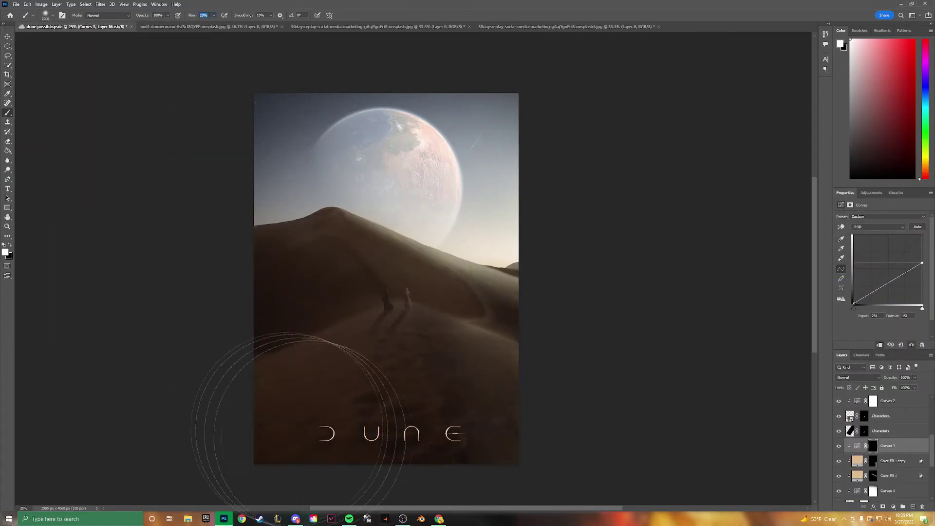
drag(328, 217, 341, 390)
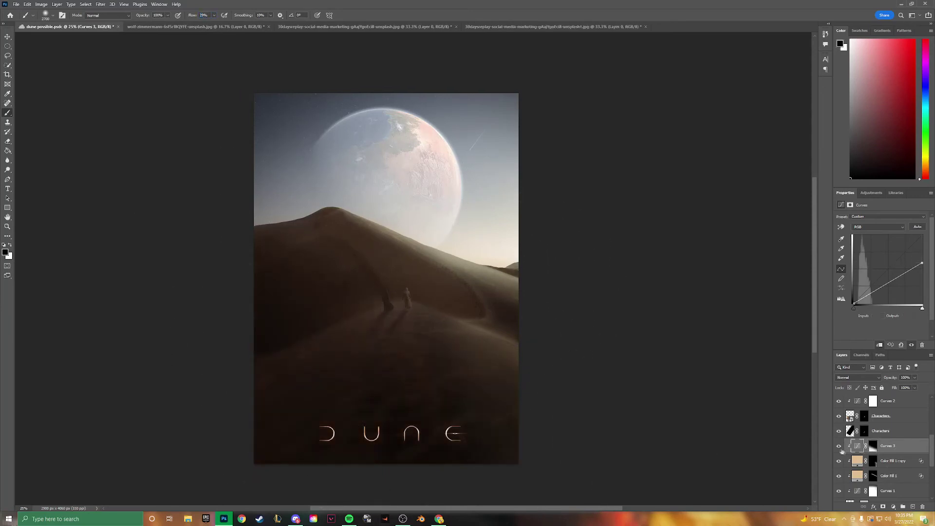
Preview blend modes on Curves 3 keeping Normal, then duplicate it for extra shading
click(857, 445)
key(x)
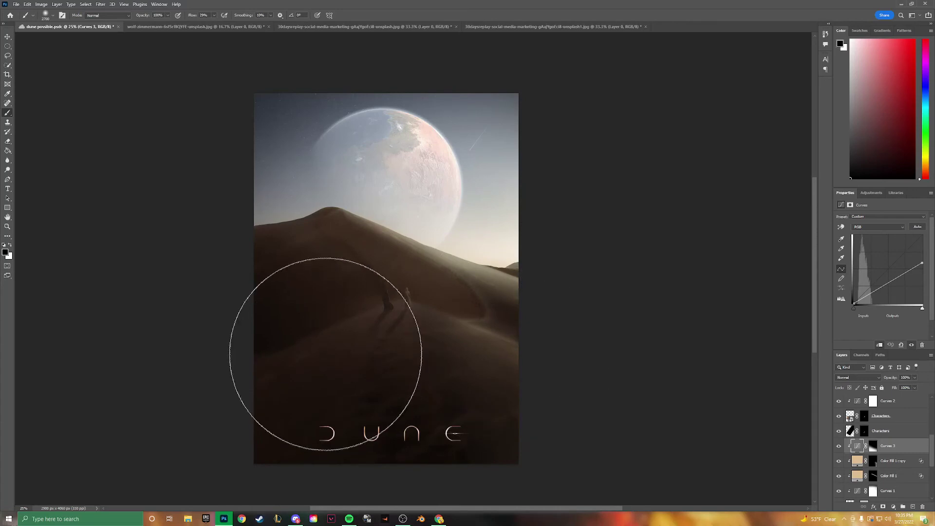
click(873, 446)
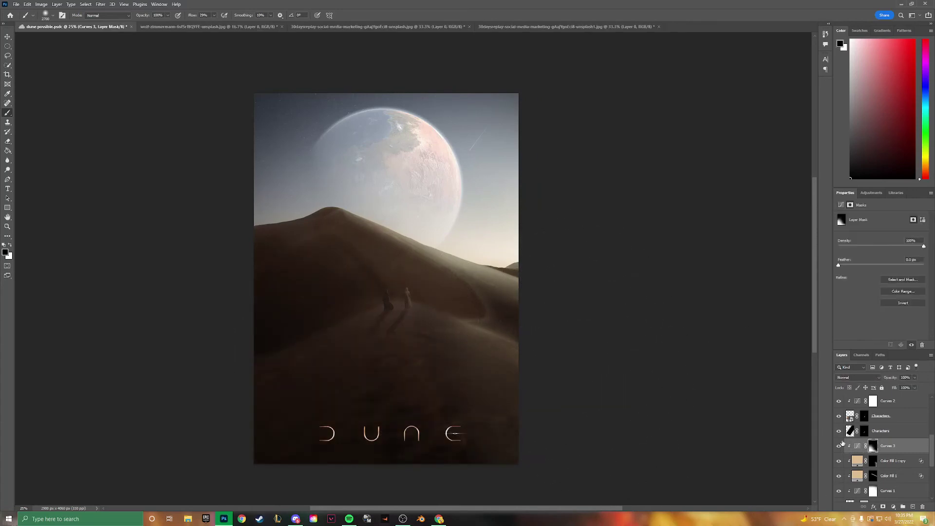
click(858, 377)
key(Escape)
click(854, 378)
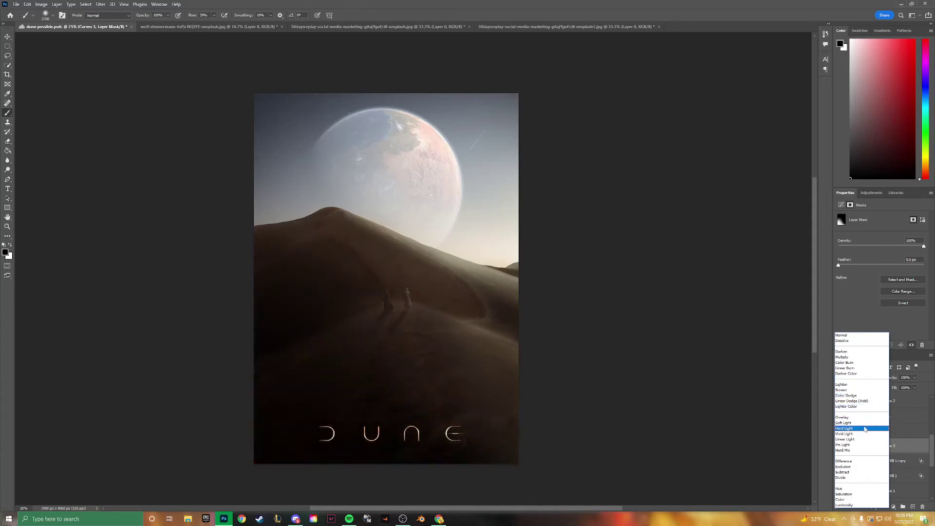
key(Escape)
key(ctrl+j)
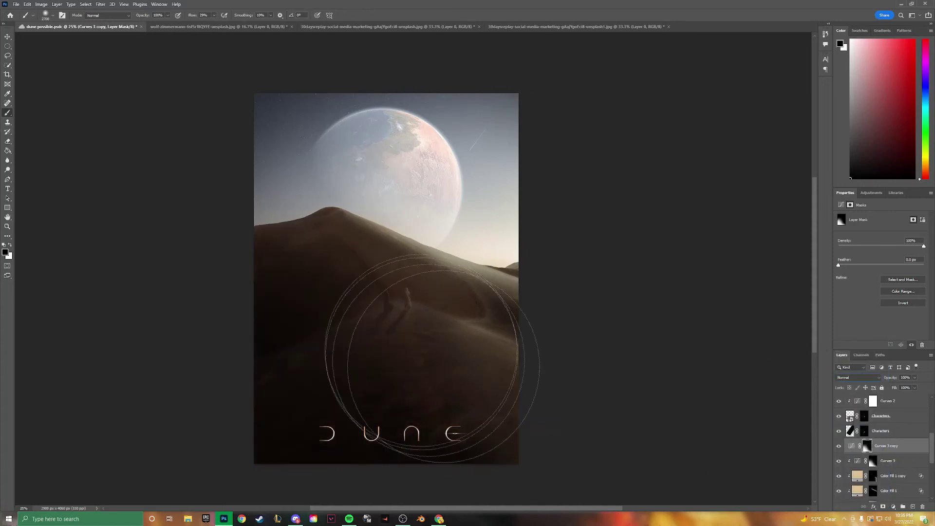
key(ctrl+z)
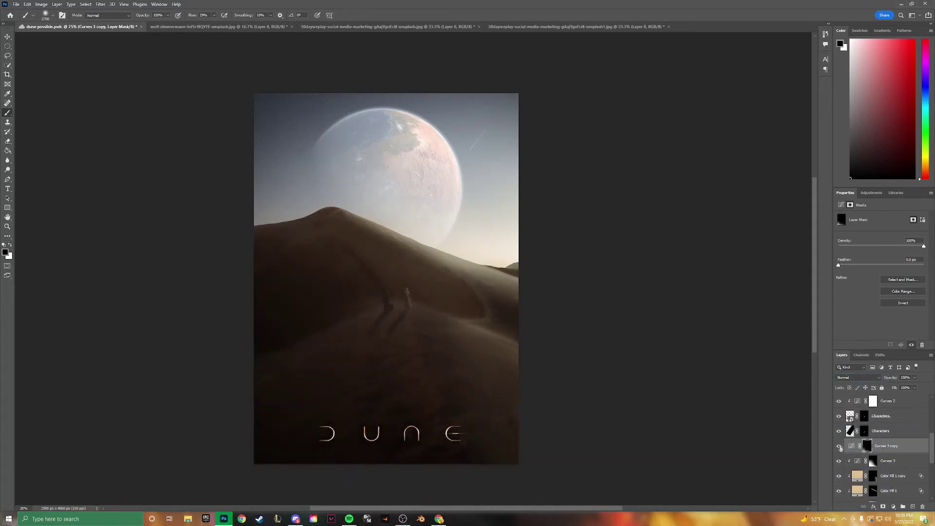
click(853, 432)
Add a clipped Exposure 3 with a black mask and paint light onto the dune foreground at 100% flow
key(ctrl+shift+z)
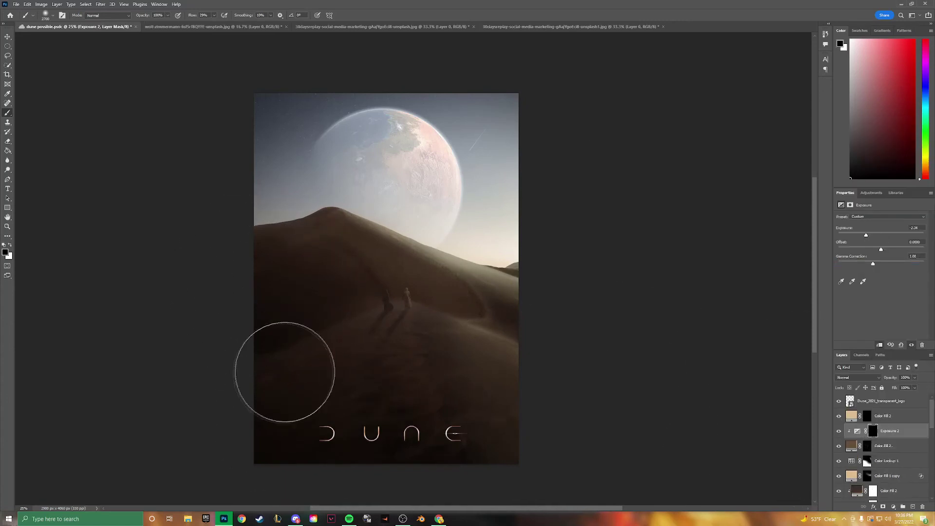
right_click(884, 431)
click(877, 259)
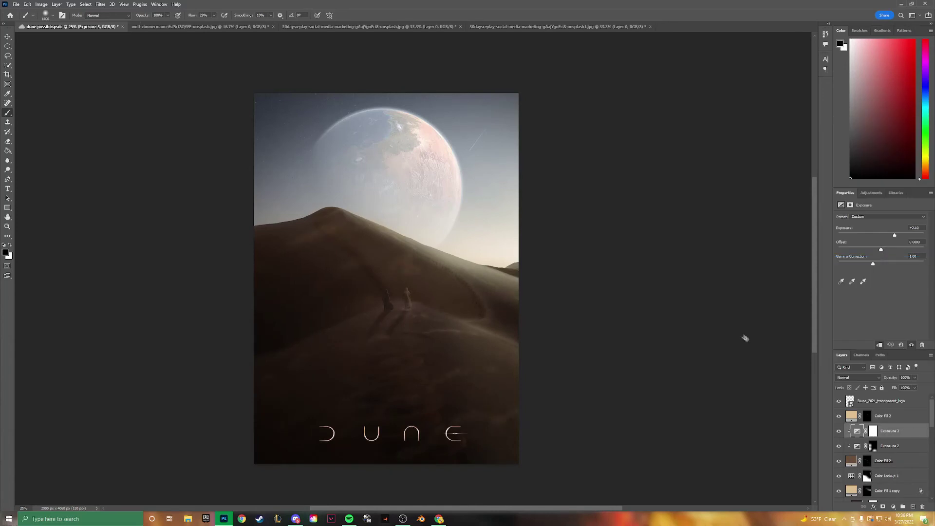
key(shift+0)
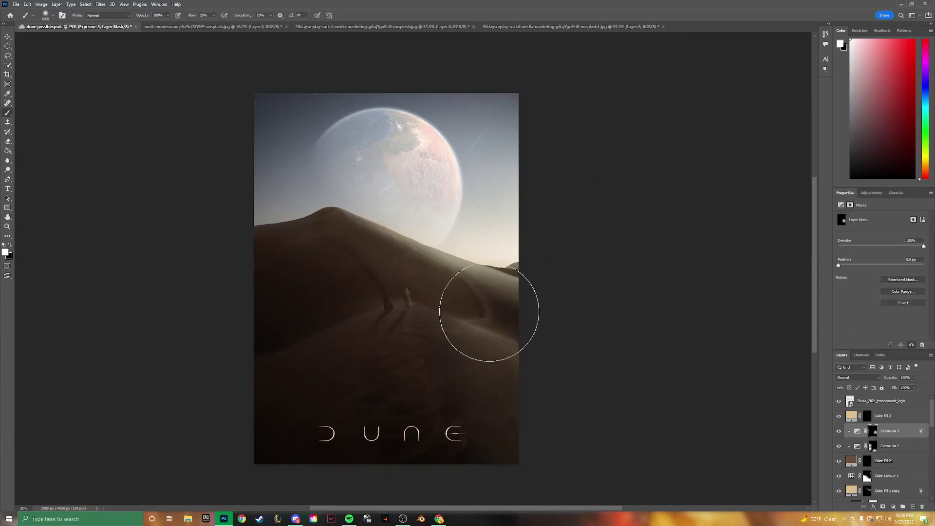
drag(491, 309, 444, 422)
Try stretching the Color Fill 2 layer with a transform, then cancel it
click(845, 461)
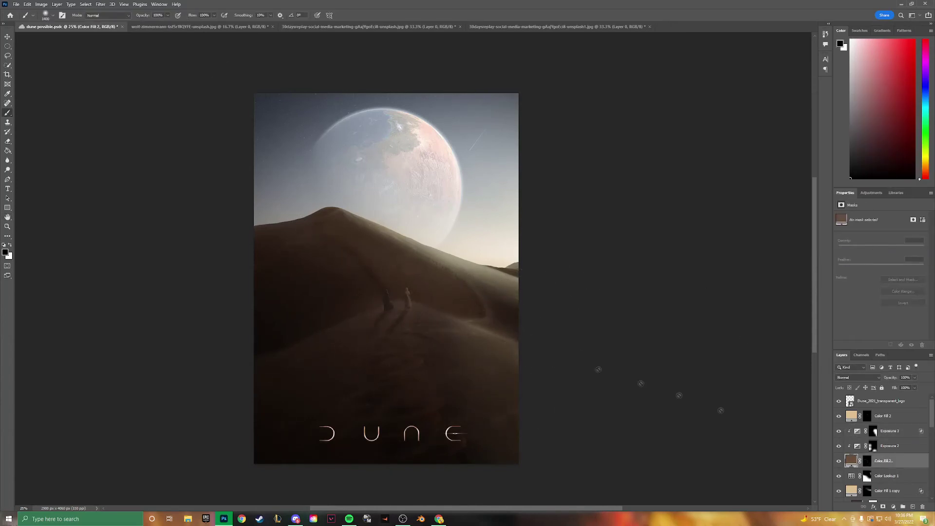
key(ctrl+t)
drag(534, 228, 674, 438)
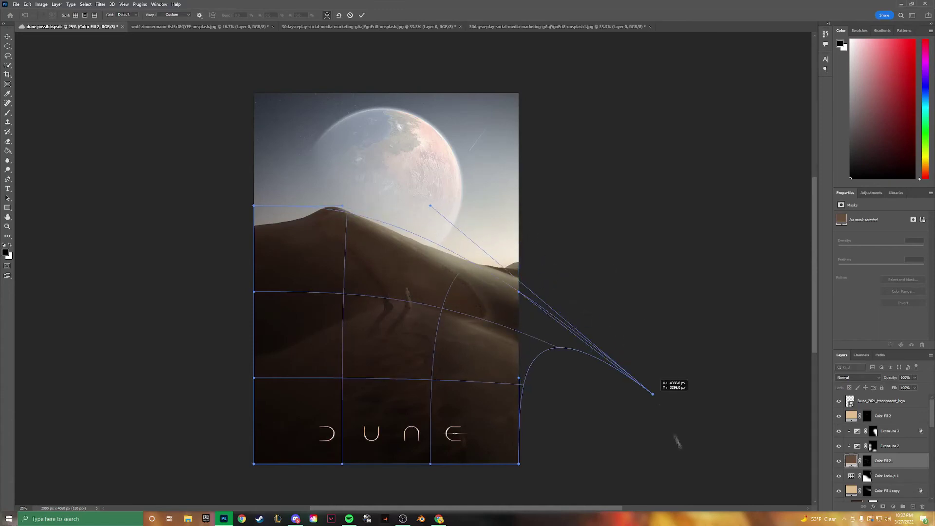
key(Escape)
key(b)
Trial an extra Exposure 4 adjustment, then delete it, keeping Exposure 3 visible
click(872, 430)
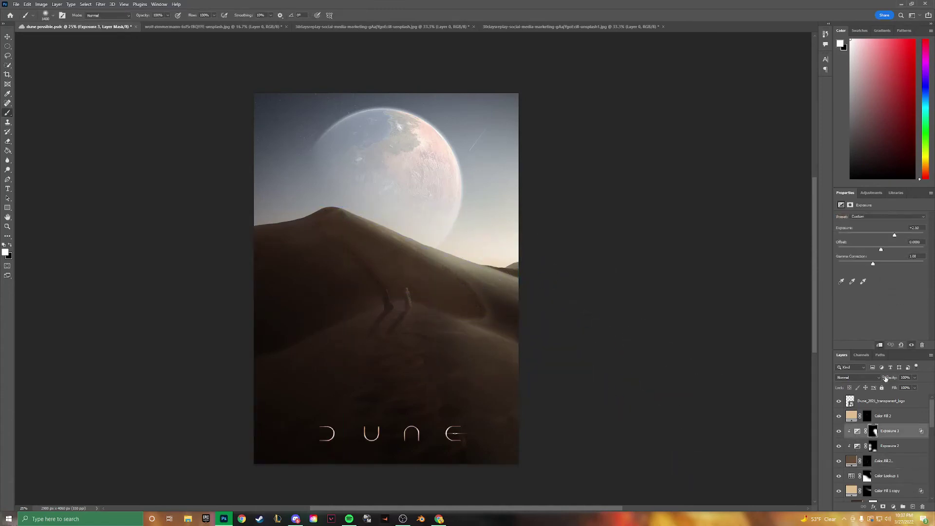
click(850, 416)
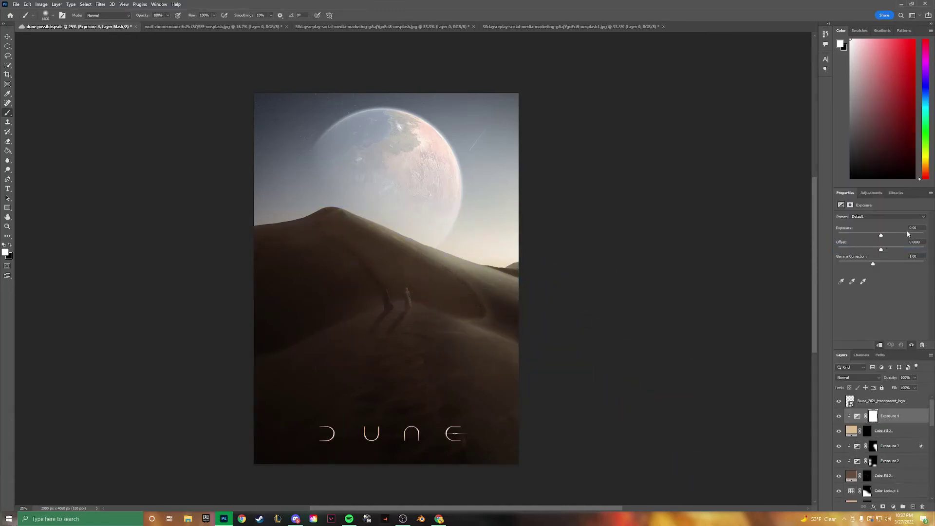
double_click(910, 415)
key(Escape)
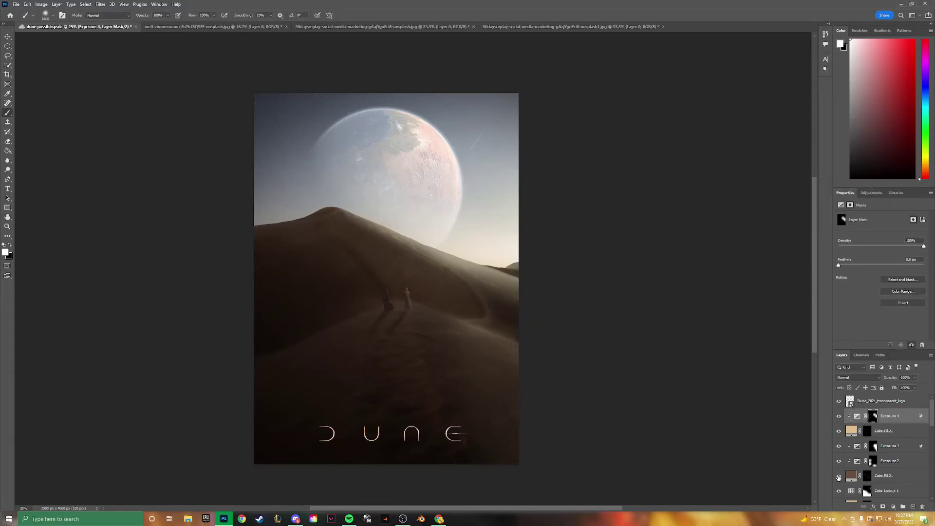
click(839, 416)
click(839, 446)
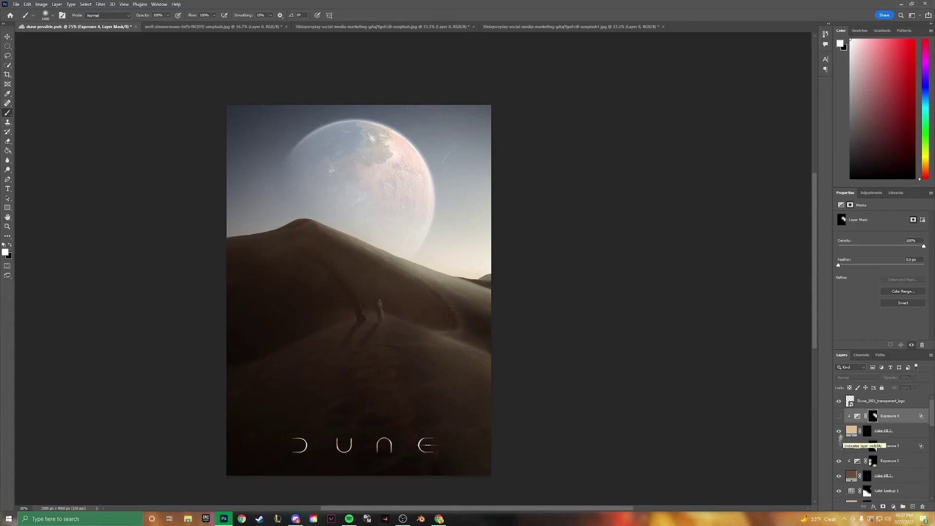
click(890, 446)
Add a Brightness/Contrast adjustment and adjust the poster's overall brightness and contrast
key(Delete)
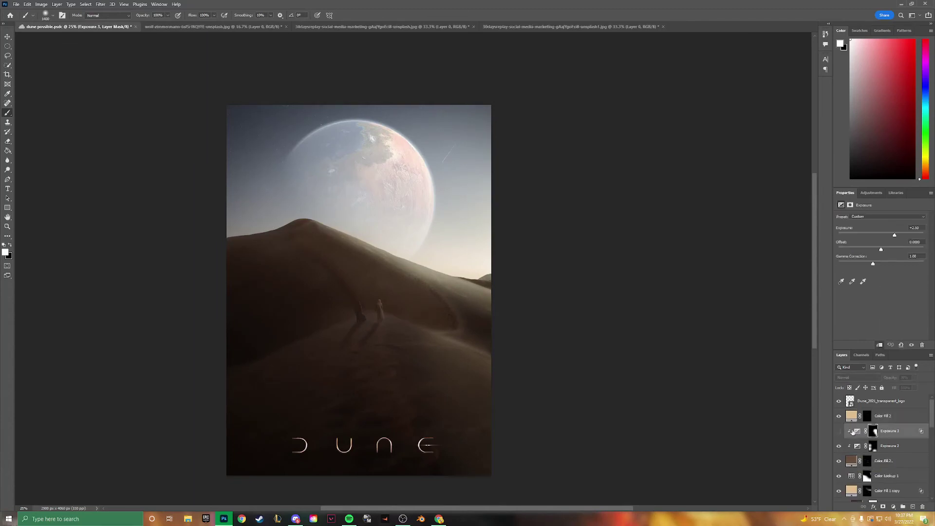
key(Delete)
click(871, 193)
drag(876, 238, 894, 253)
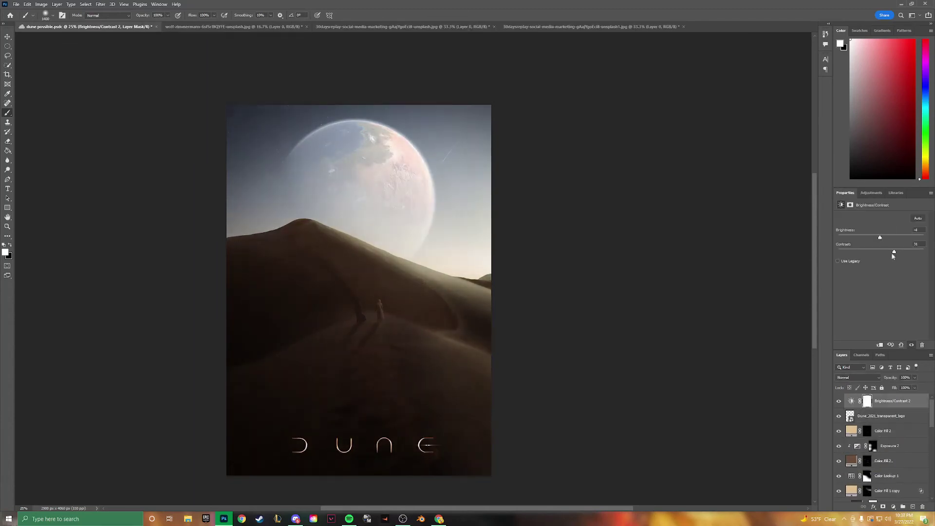
Experiment with Selective Color Neutrals cyan, magenta and yellow, then delete the adjustment
click(878, 194)
click(871, 228)
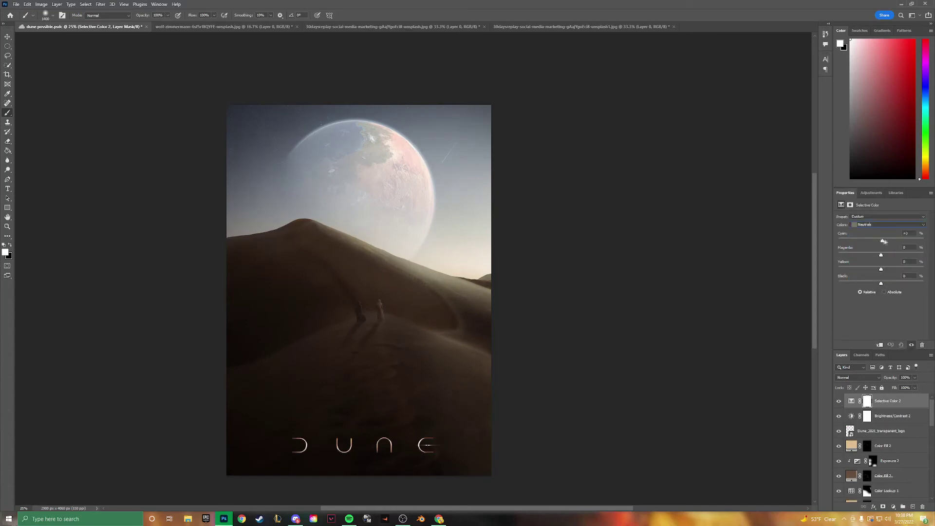
drag(881, 254, 880, 253)
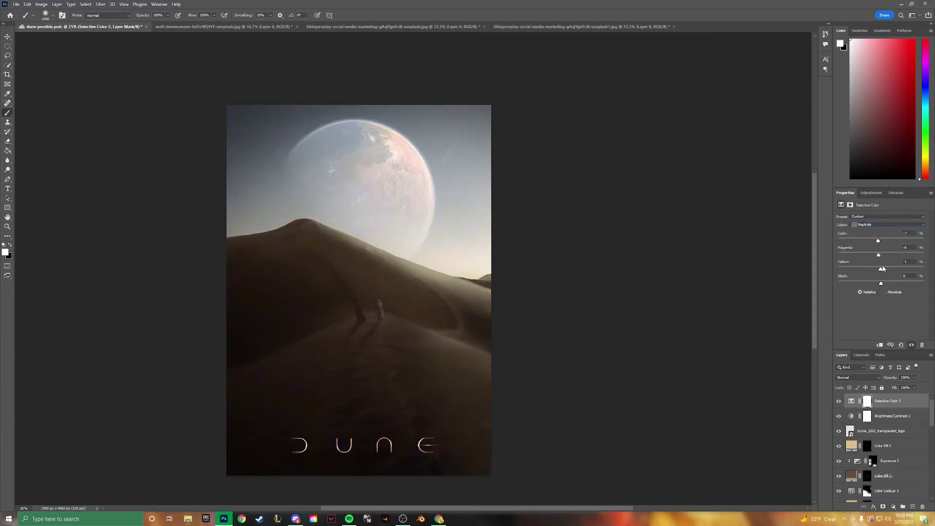
mouse_move(882, 268)
mouse_down()
mouse_move(879, 257)
mouse_move(879, 282)
mouse_up()
click(851, 401)
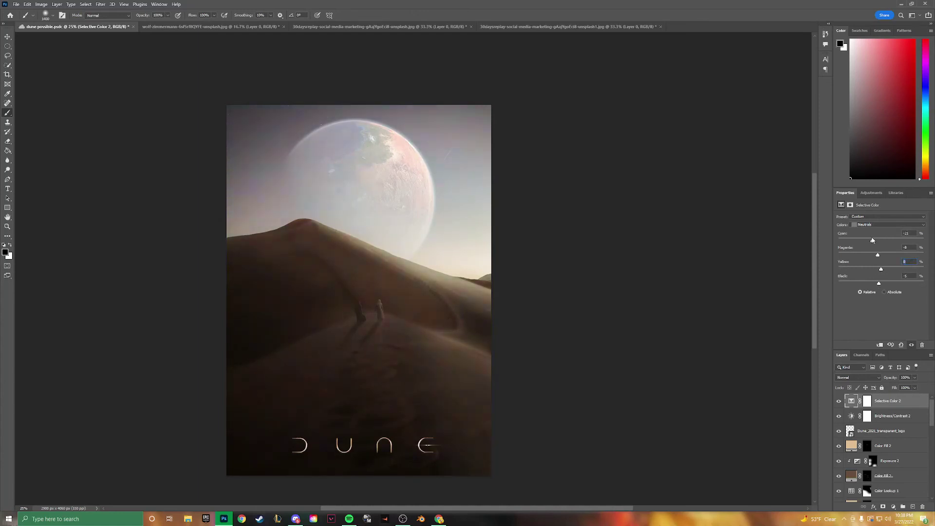
mouse_move(873, 240)
mouse_down()
mouse_move(880, 238)
mouse_move(877, 283)
mouse_up()
click(866, 401)
drag(884, 241, 887, 241)
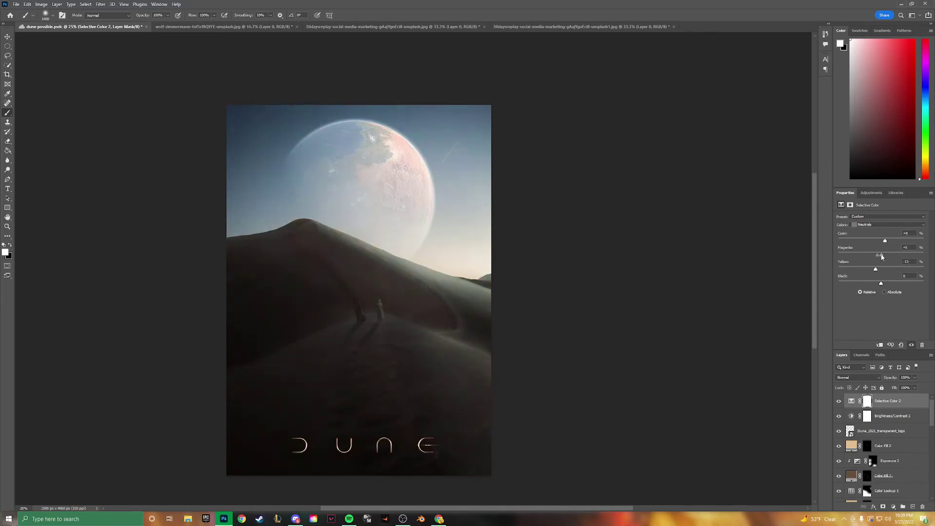
key(Delete)
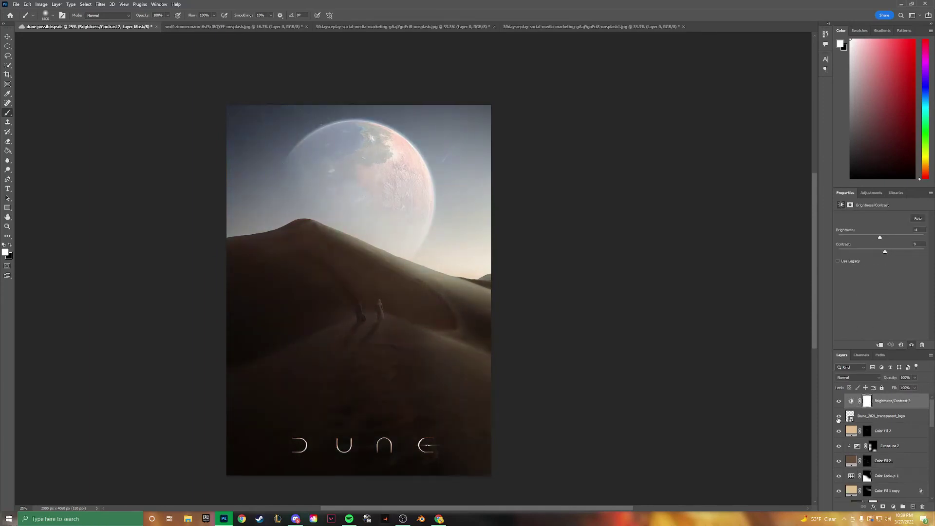
scroll(887, 439, down, 5)
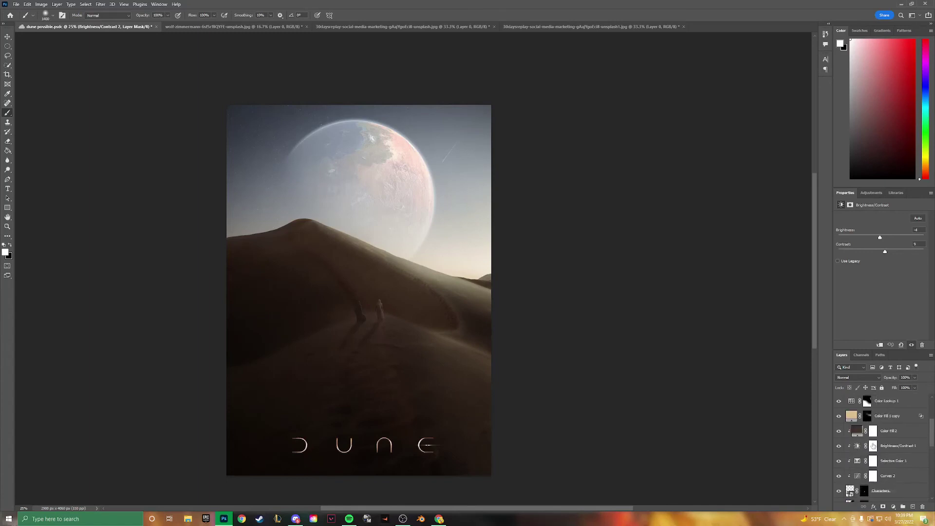
Add a Curves adjustment above Color Fill 2 and set a small, 25%-flow brush
click(891, 431)
click(893, 507)
click(872, 265)
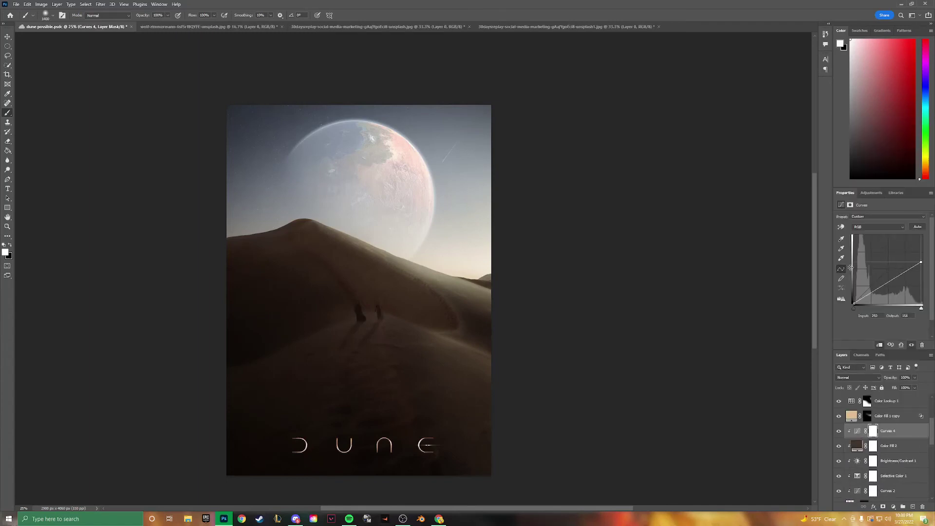
key(ctrl+plus)
key(ctrl+plus)
key(ctrl+plus)
key(ctrl+plus)
key(ctrl+plus)
key(bracketleft)
key(bracketleft)
key(bracketleft)
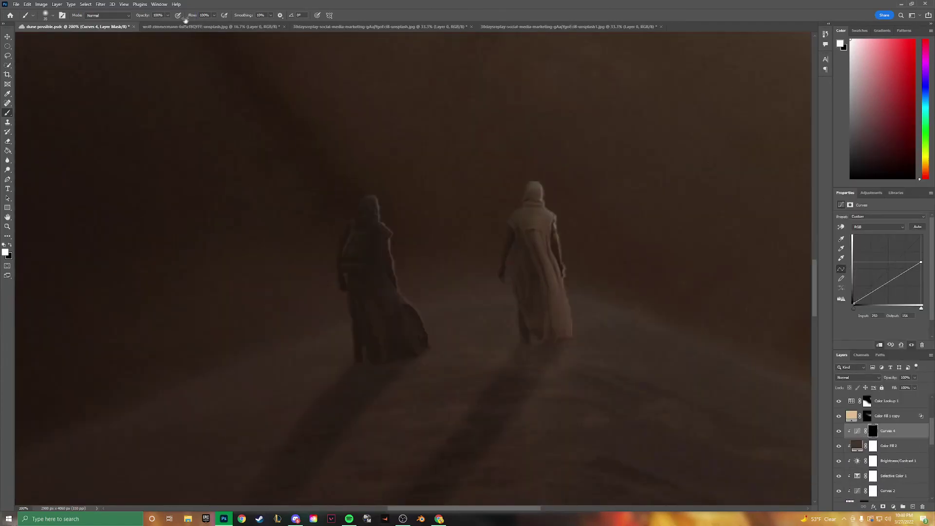
key(shift+2)
key(shift+5)
key(ctrl+plus)
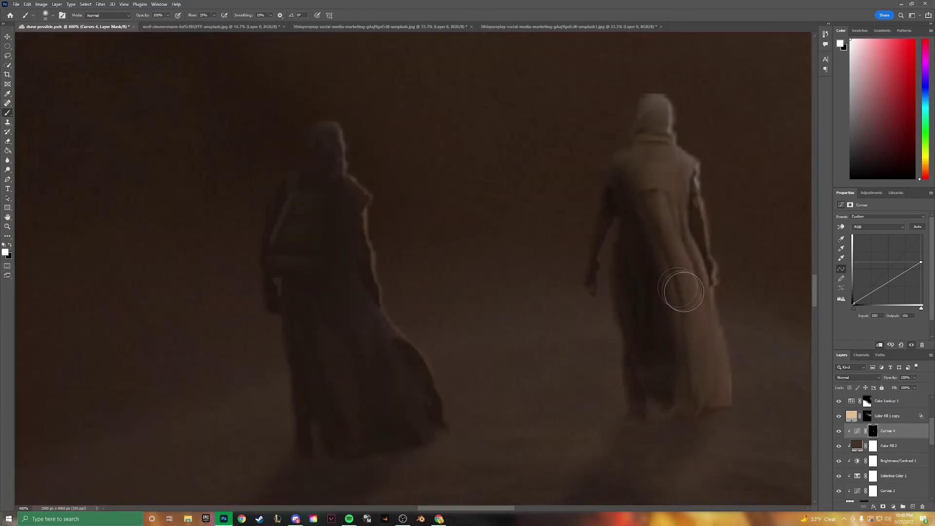
Paint the right figure's torso on the Curves 4 mask, then undo and switch to black
drag(639, 211, 653, 183)
key(ctrl+z)
key(bracketright)
key(bracketright)
key(bracketright)
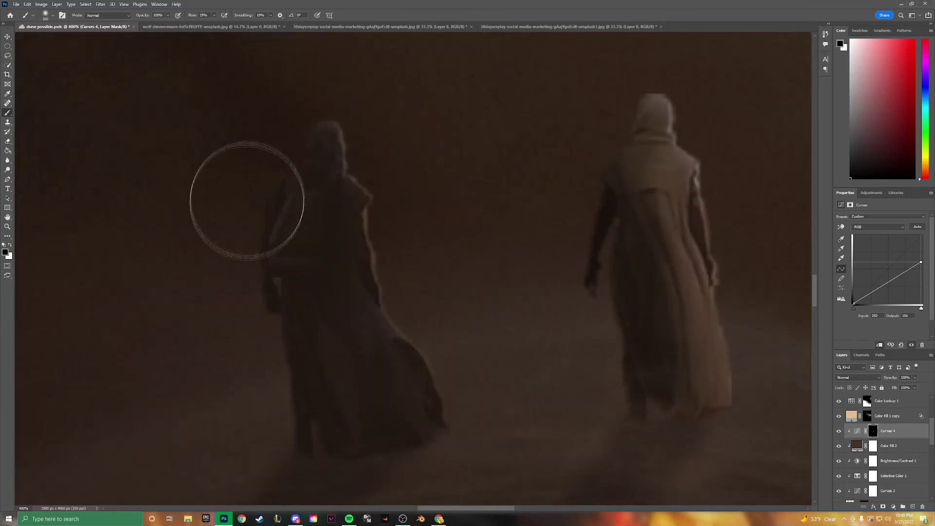
key(x)
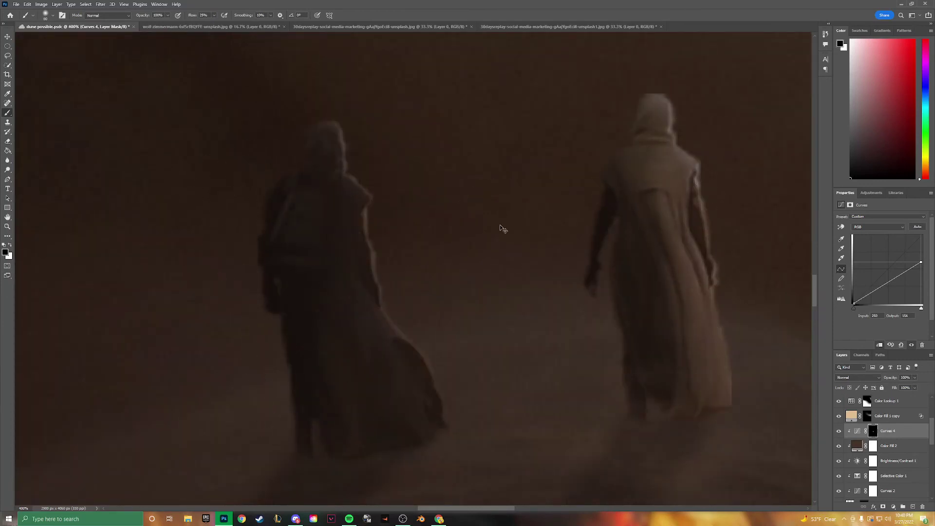
key(ctrl+minus)
Try a Levels adjustment that brightens the figures, then delete it
key(ctrl+l)
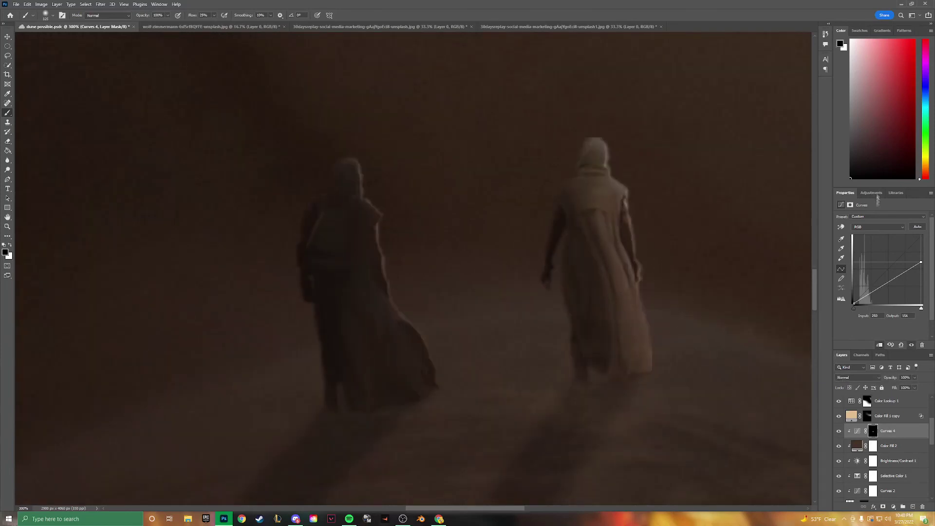
right_click(876, 431)
drag(925, 291, 910, 291)
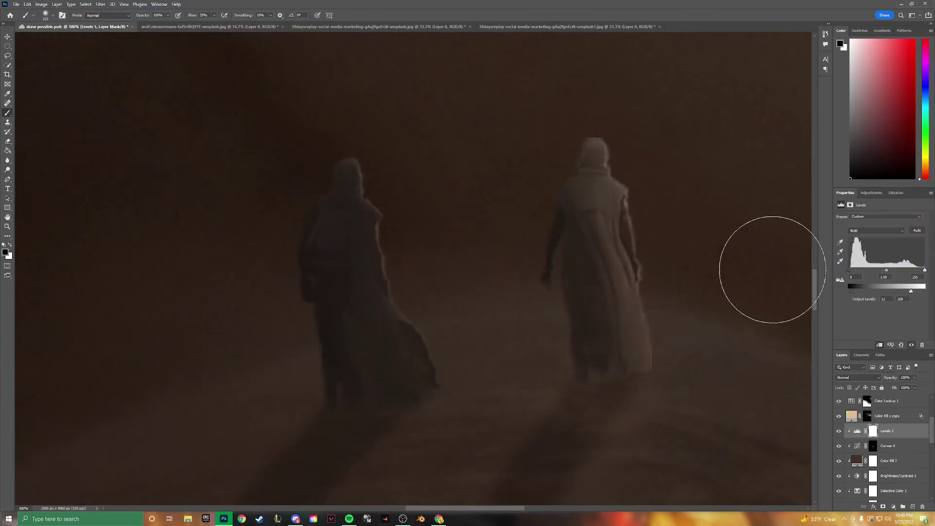
key(ctrl+0)
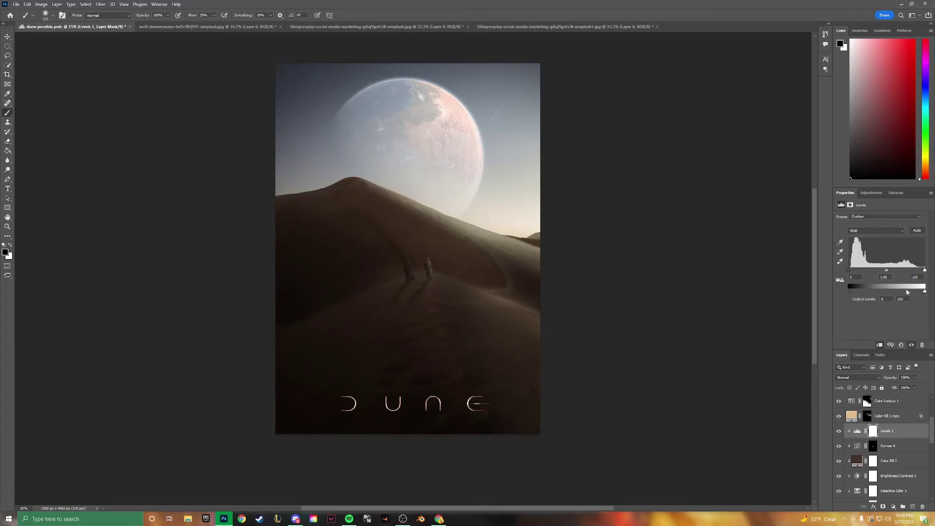
key(Delete)
key(ctrl+minus)
scroll(588, 336, up, 1)
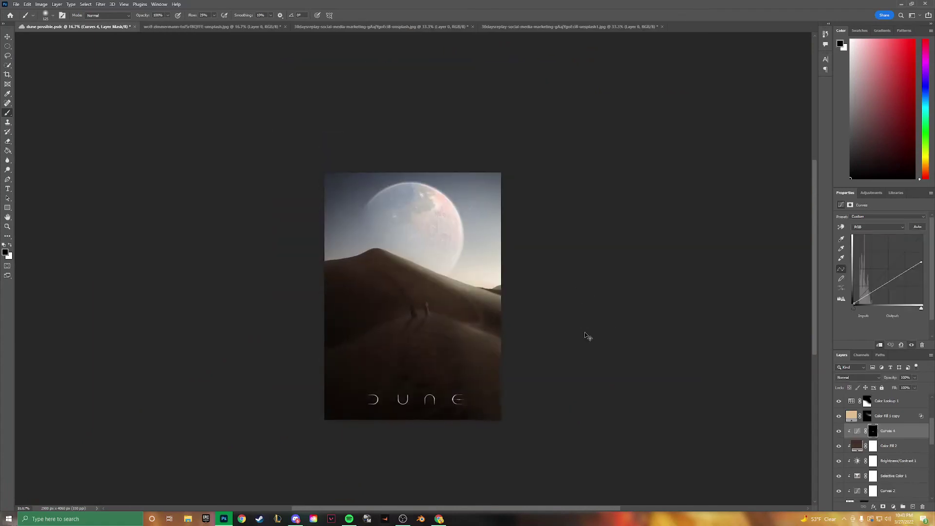
key(ctrl+plus)
key(ctrl+plus)
key(ctrl+plus)
key(ctrl+plus)
key(ctrl+plus)
key(ctrl+plus)
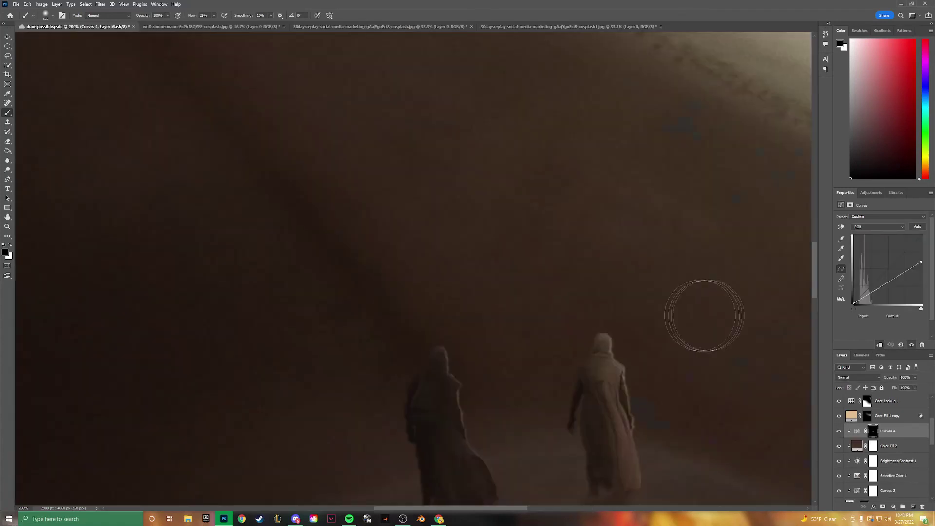
scroll(849, 451, down, 3)
Split the Characters Inner Shadow into its own layer and limit it with Blend If
double_click(849, 451)
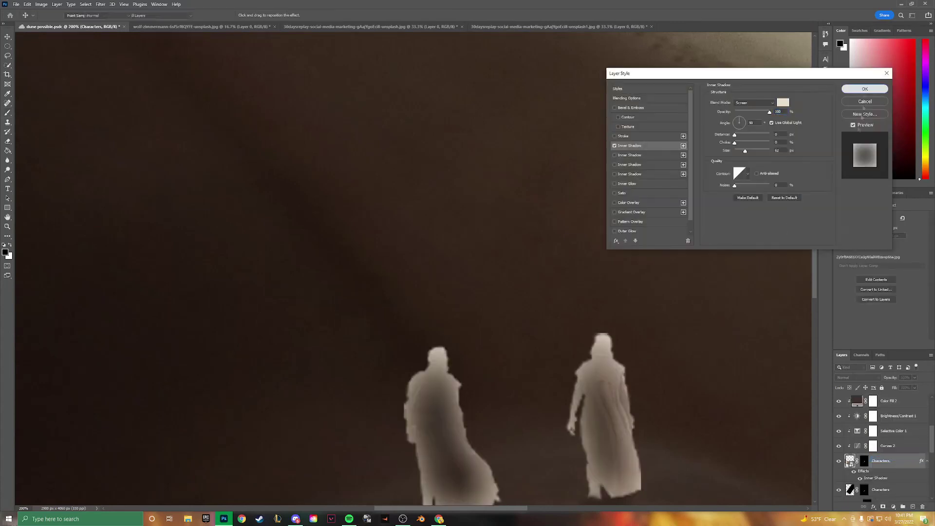
key(Return)
right_click(875, 478)
click(896, 463)
right_click(881, 431)
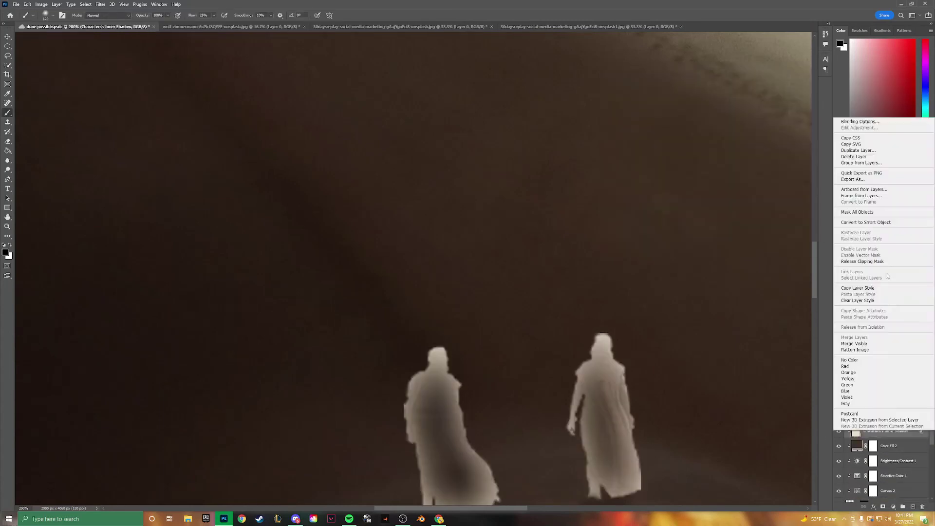
click(859, 122)
drag(708, 218, 749, 219)
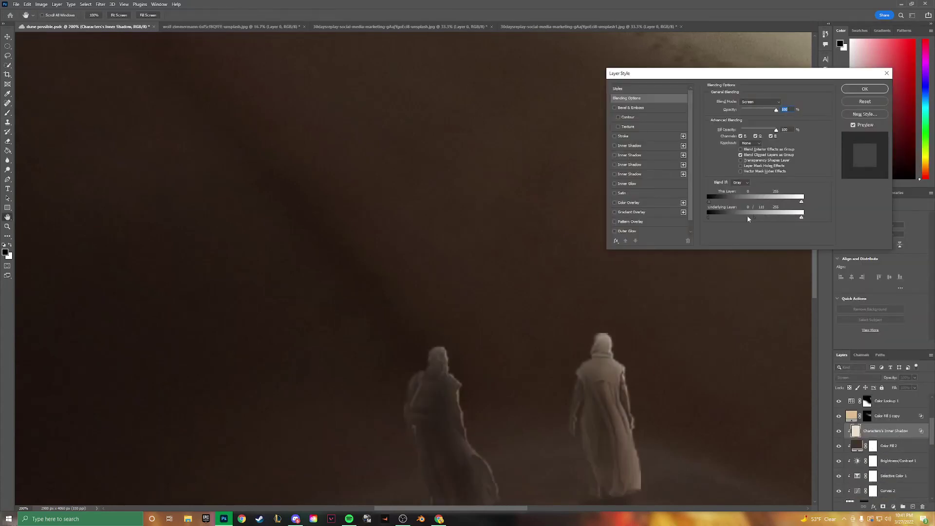
key(Return)
Give the shadow layer a black mask and paint white rim light along both figures
alt+click(883, 506)
scroll(568, 265, up, 2)
key(b)
scroll(597, 275, up, 1)
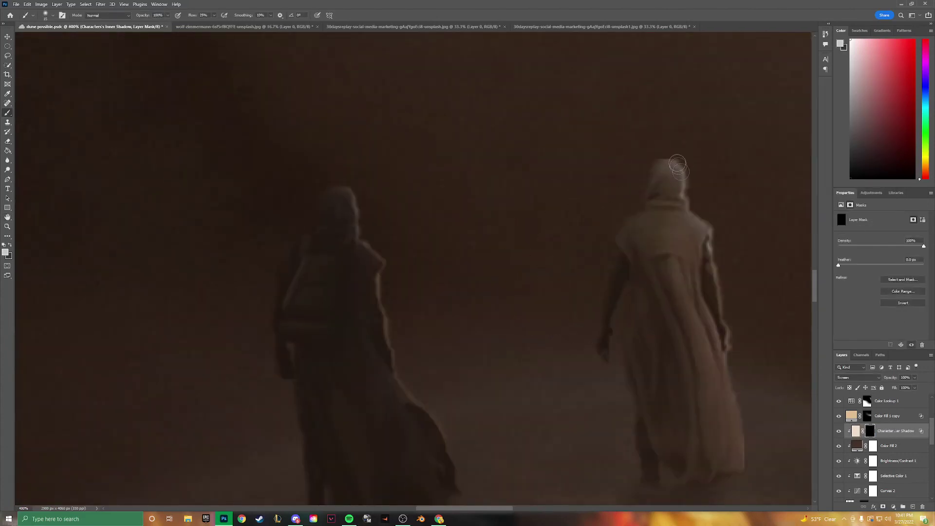
mouse_move(677, 165)
mouse_down()
mouse_move(743, 373)
mouse_move(735, 470)
mouse_up()
mouse_move(361, 184)
mouse_down()
mouse_move(417, 427)
mouse_move(455, 483)
mouse_up()
drag(304, 234, 269, 319)
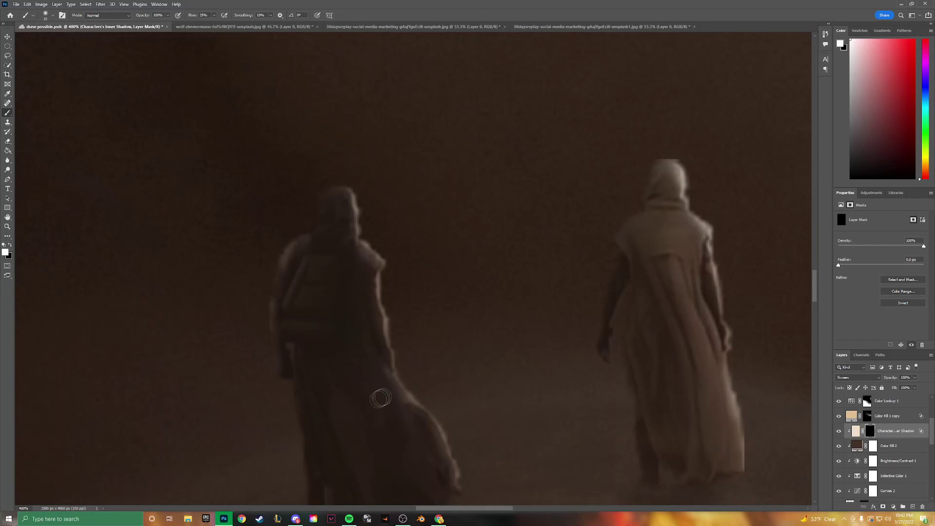
Review the full poster and enlarge the brush to 90
key(x)
key(ctrl+1)
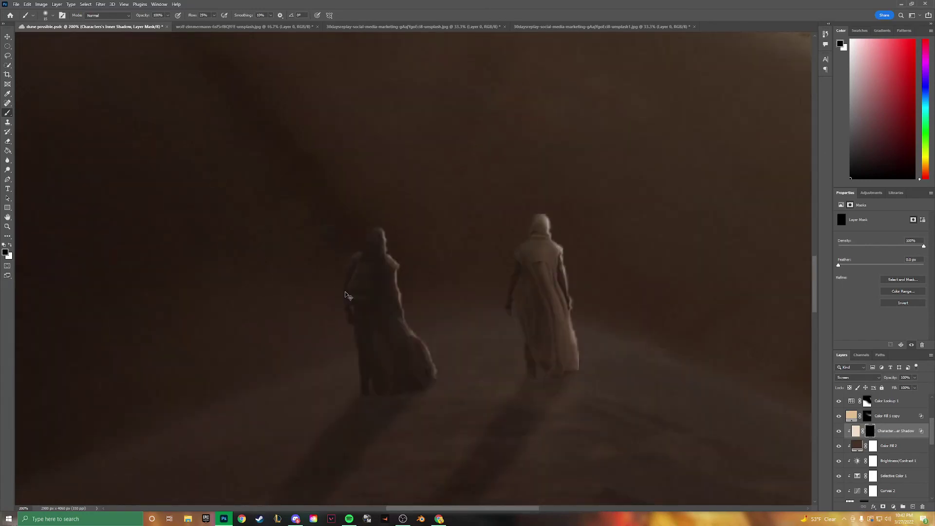
key(ctrl+0)
key(ctrl+plus)
key(ctrl+plus)
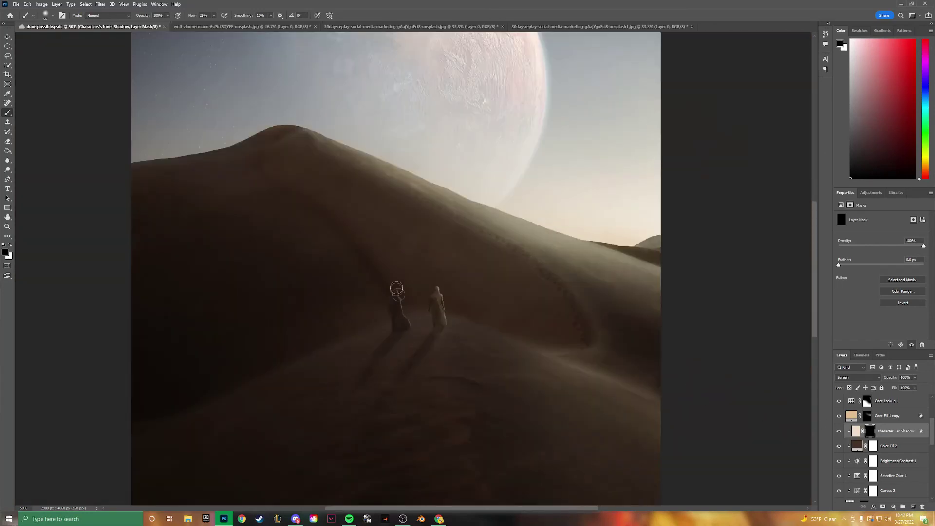
key(bracketright)
key(bracketright)
key(bracketright)
key(ctrl+0)
Add a Levels adjustment lifting the output black point, with Color Fill 2 moved above it
click(893, 506)
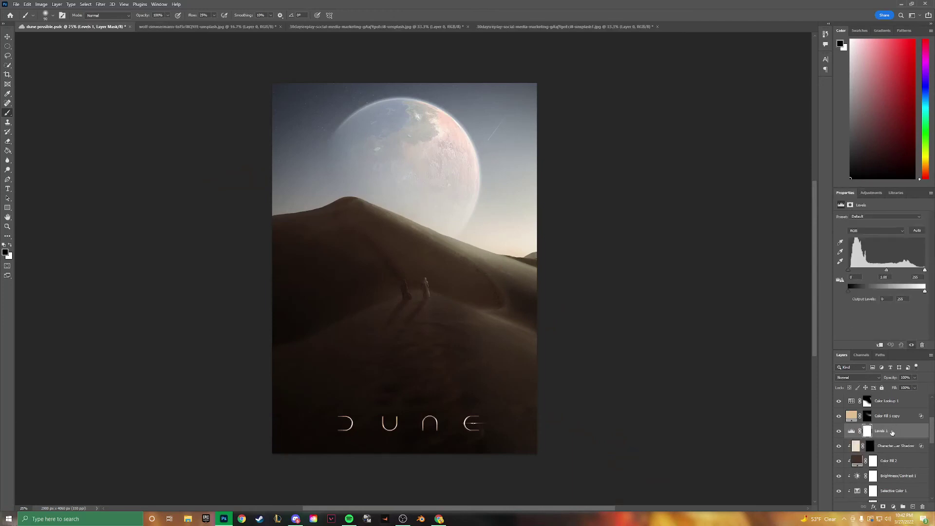
drag(850, 290, 902, 290)
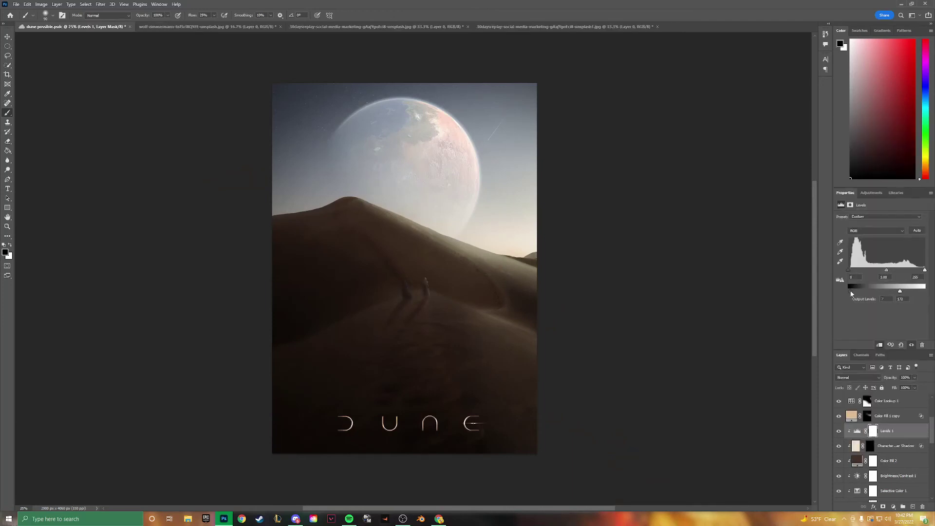
scroll(647, 326, up, 1)
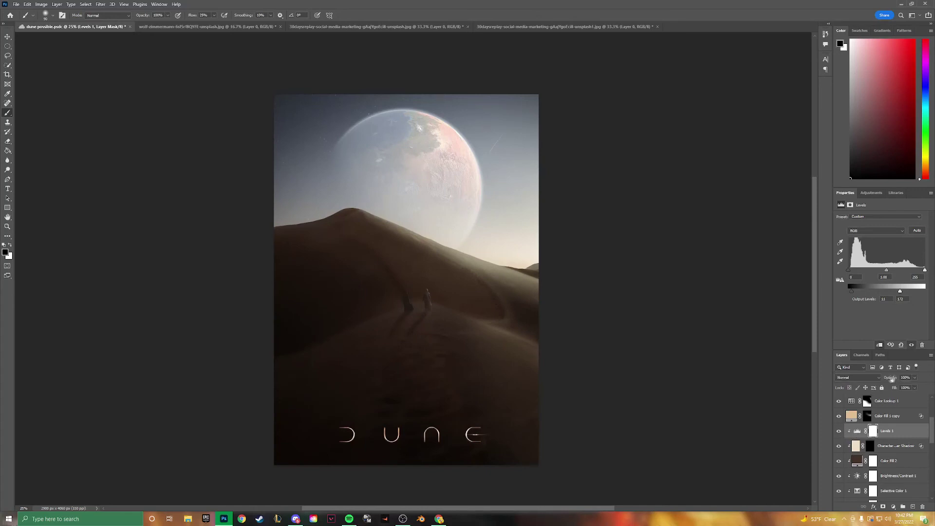
drag(892, 379, 846, 446)
scroll(846, 446, down, 1)
drag(891, 418, 890, 417)
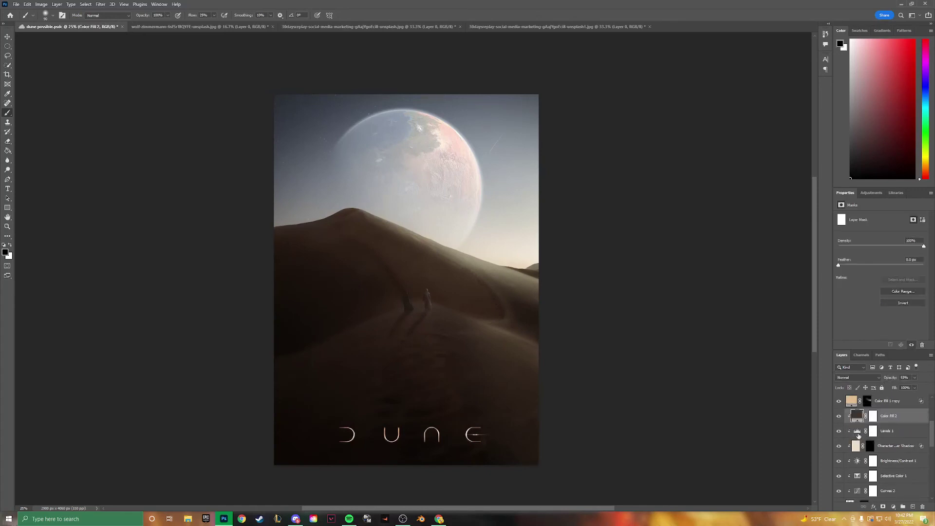
click(859, 433)
Duplicate Group 1 and convert the copy into a smart object
scroll(881, 429, up, 3)
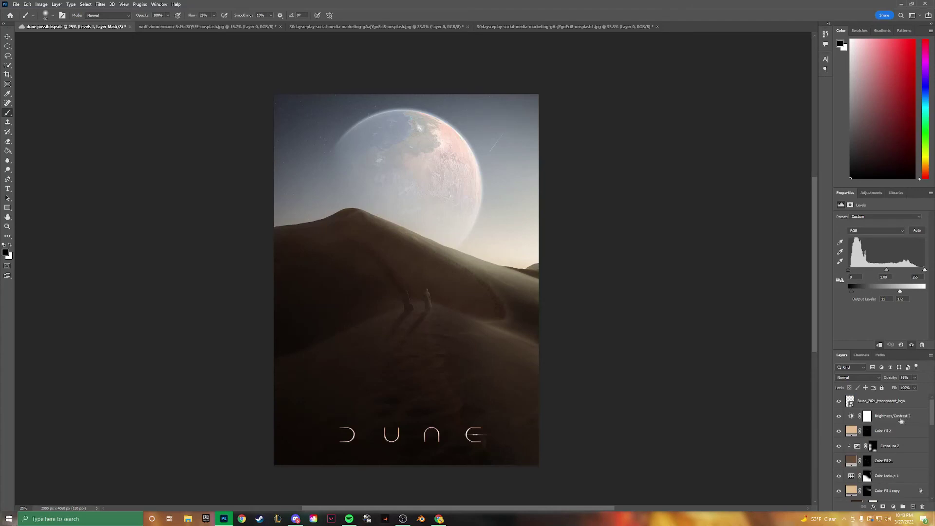
click(881, 417)
right_click(881, 417)
click(882, 151)
key(Return)
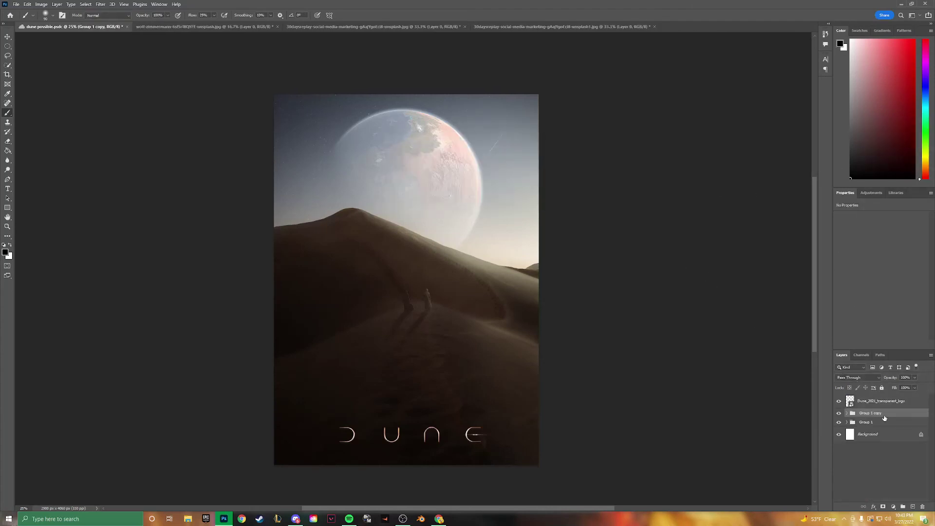
right_click(881, 415)
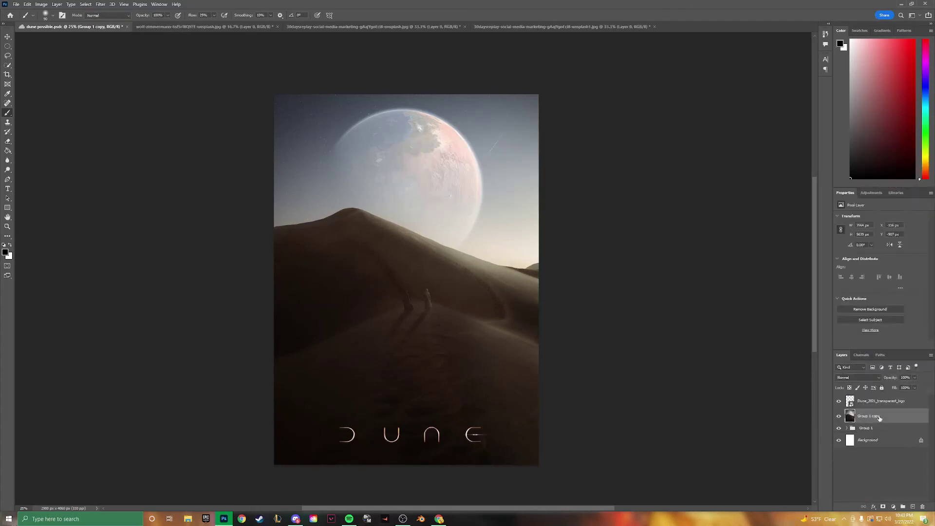
click(882, 214)
Rename the smart object layer DUNE
right_click(892, 417)
key(Escape)
text(Dune)
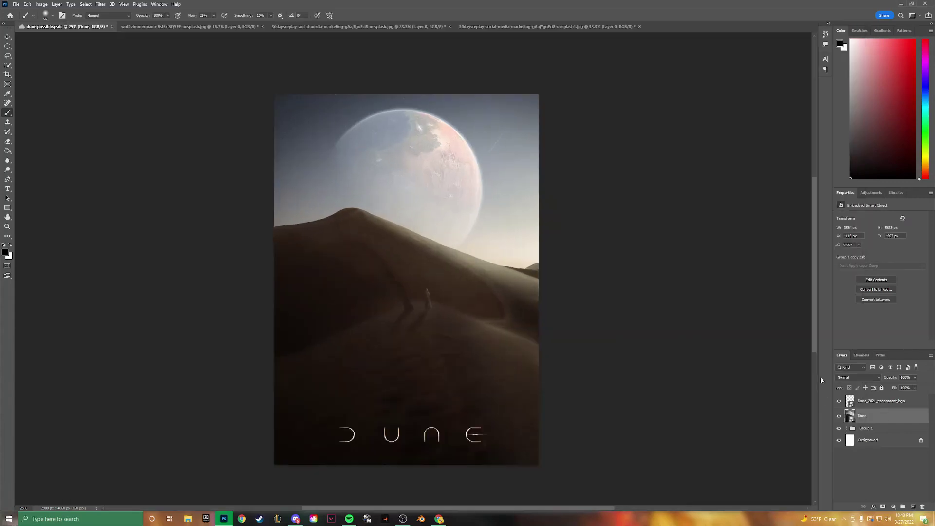
right_click(876, 416)
click(857, 205)
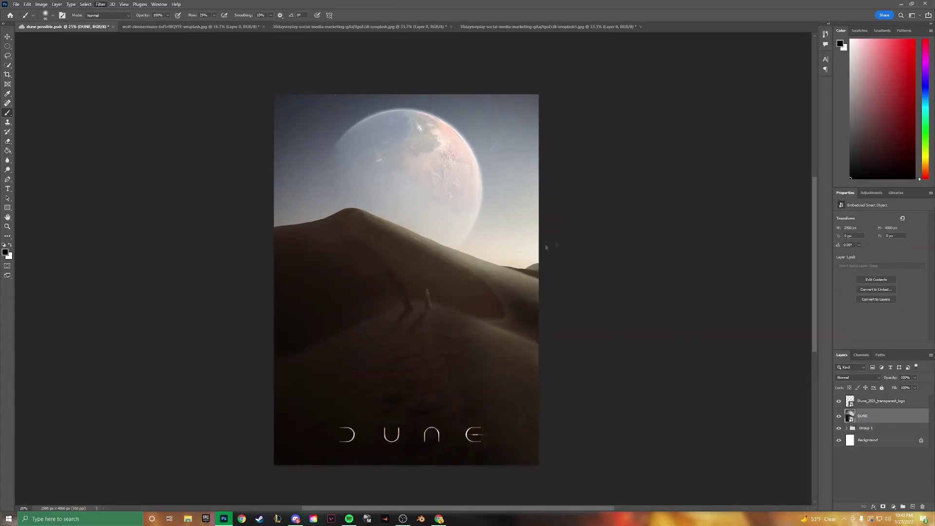
key(ctrl+shift+a)
Set contrast +21, texture +11, clarity +5, yellow midtones, grain and corner vignetting
mouse_move(795, 181)
mouse_down()
mouse_move(804, 183)
mouse_move(796, 171)
mouse_up()
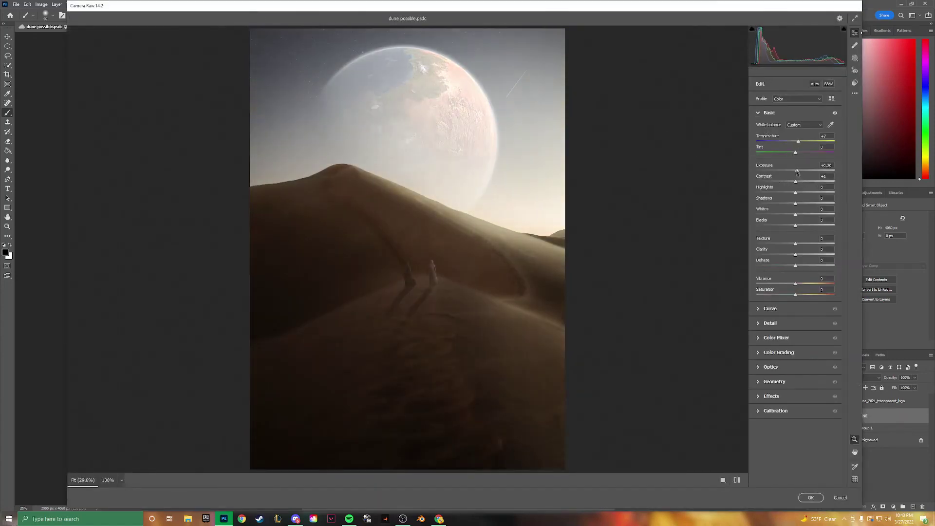
mouse_move(806, 254)
mouse_down()
mouse_move(801, 247)
mouse_move(799, 254)
mouse_up()
click(801, 246)
click(779, 352)
click(800, 214)
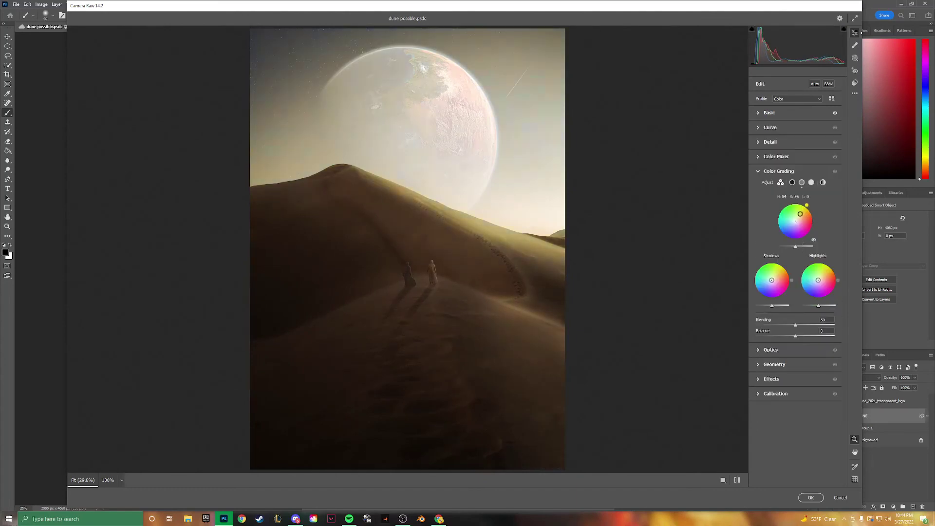
click(771, 379)
drag(788, 233, 790, 247)
Try the Artistic 02 and Vintage 04 profiles, then apply the Camera Raw filter
click(831, 98)
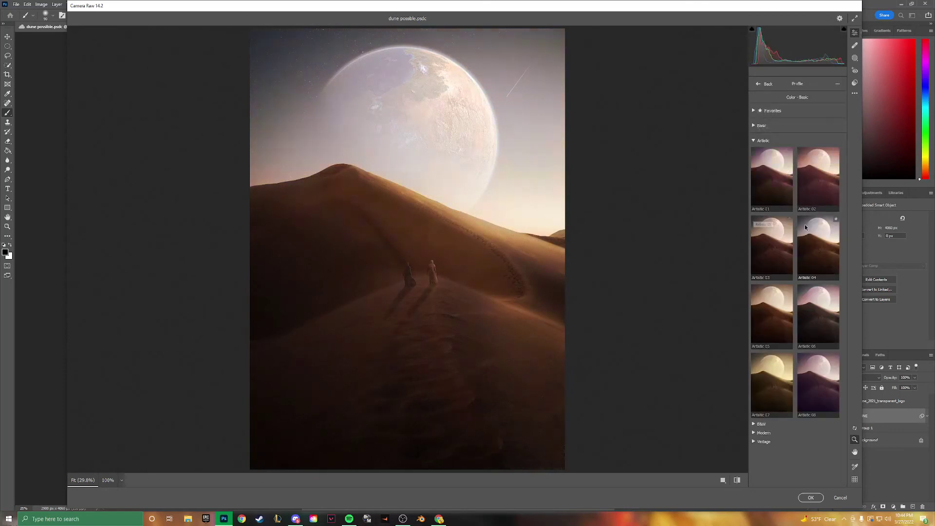
click(819, 180)
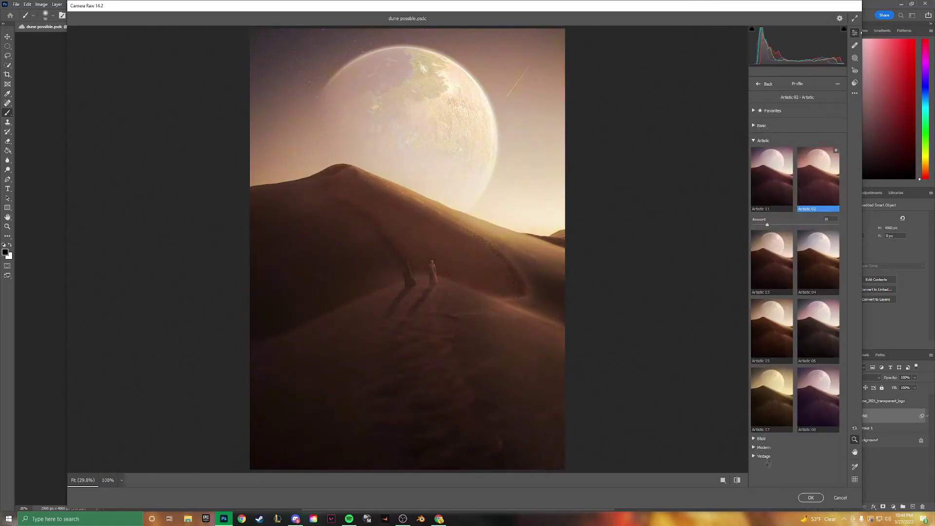
click(763, 441)
click(813, 272)
key(Return)
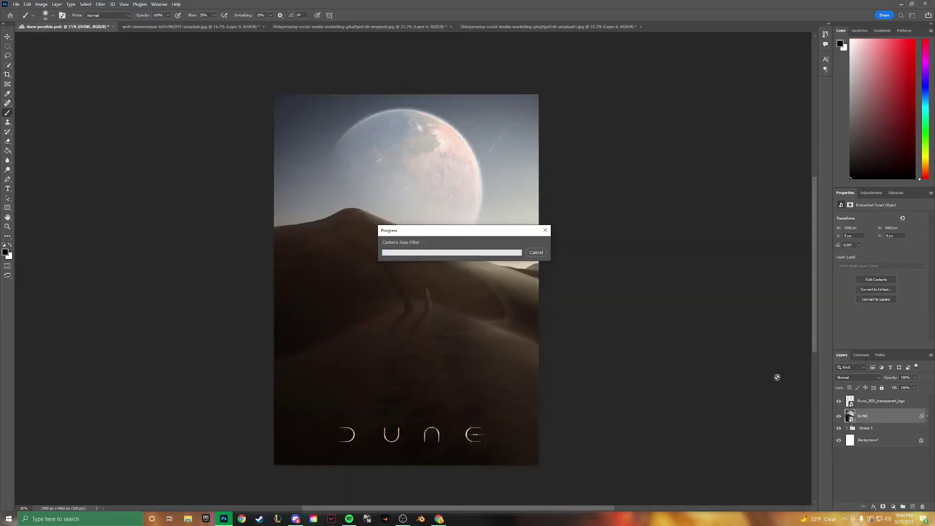